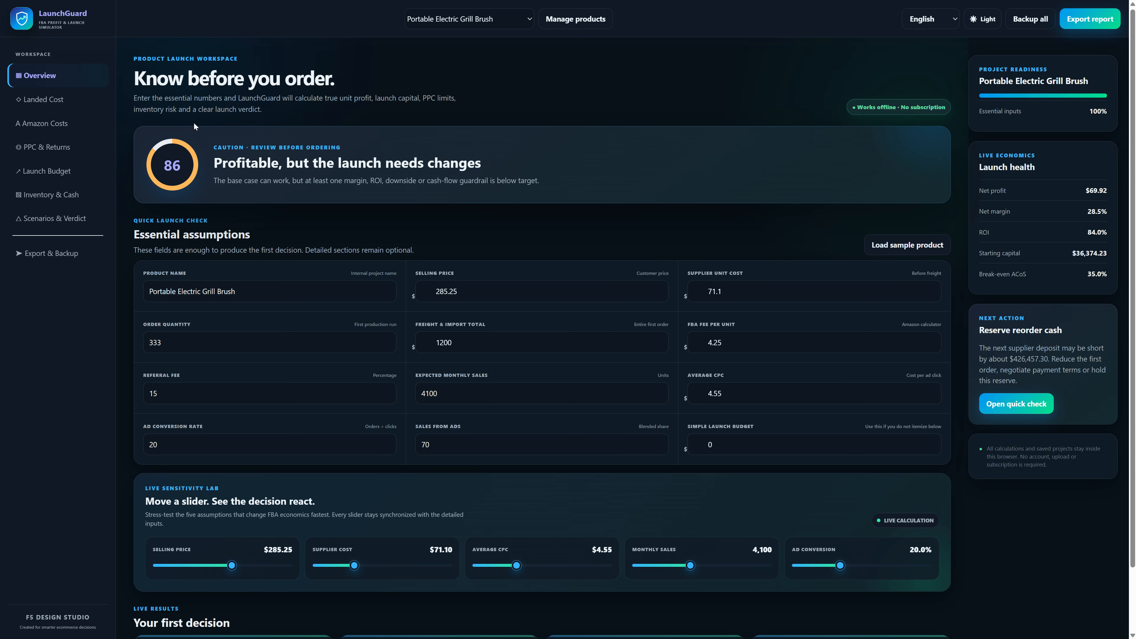
Look through the Amazon Costs, PPC & Returns, Launch Budget, Inventory & Cash and Scenarios & Verdict sections, and return to the Overview
left_click(45, 123)
left_click(52, 144)
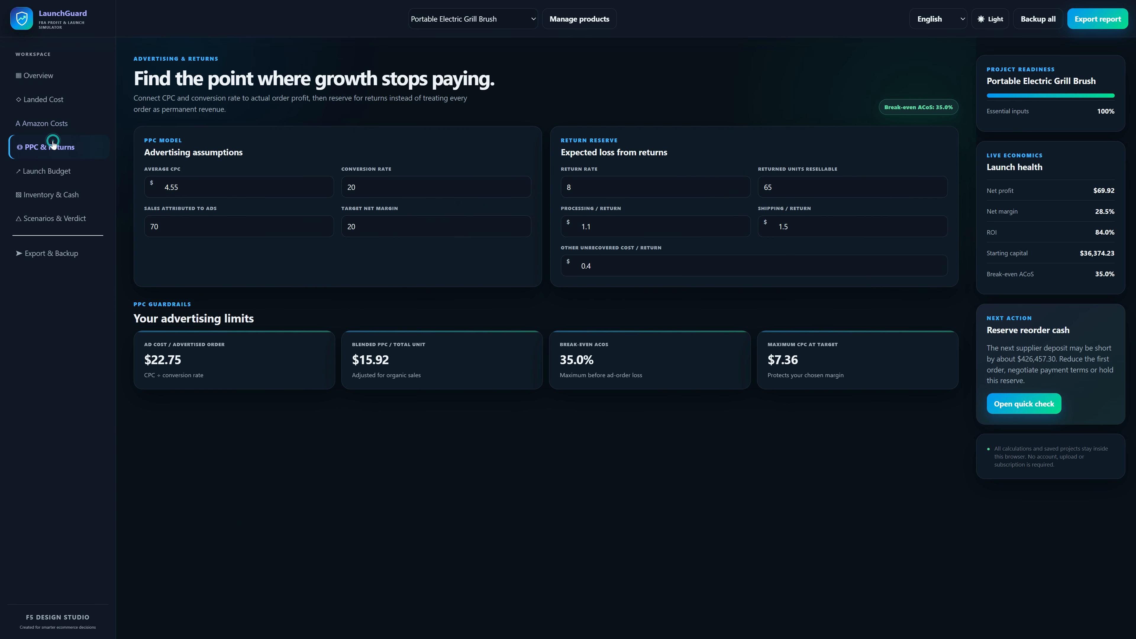
left_click(66, 175)
left_click(67, 197)
left_click(68, 216)
left_click(45, 84)
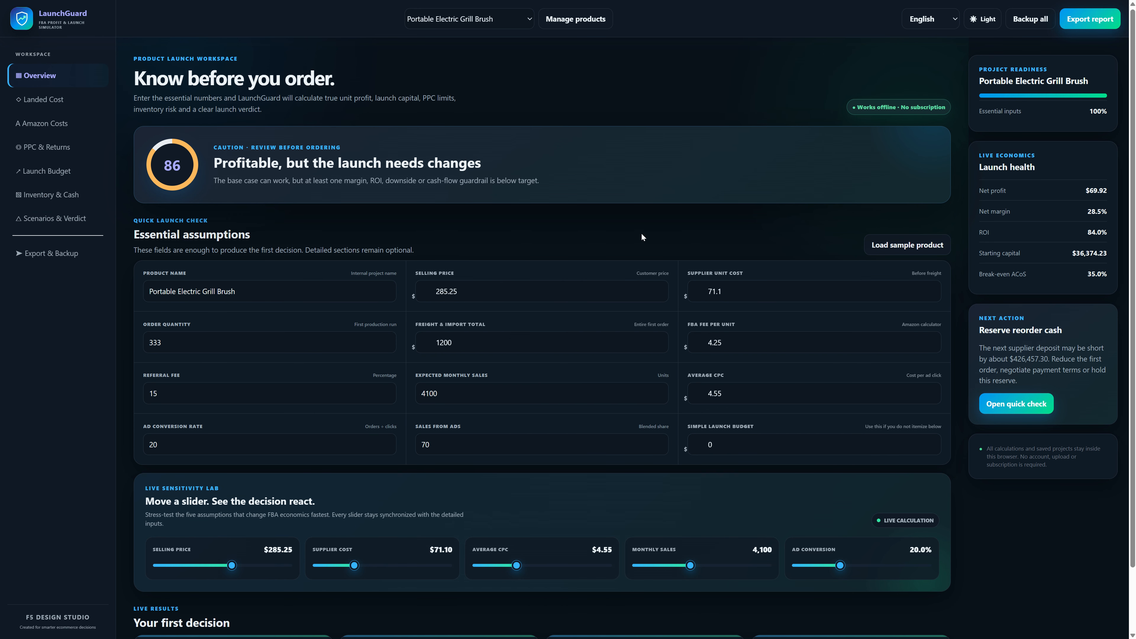
Examine the Overview page and the Landed Cost and Export & Backup sections, and return to the Overview
left_click(782, 106)
scroll(846, 269, "down", 1)
scroll(872, 331, "up", 1)
left_click(324, 24)
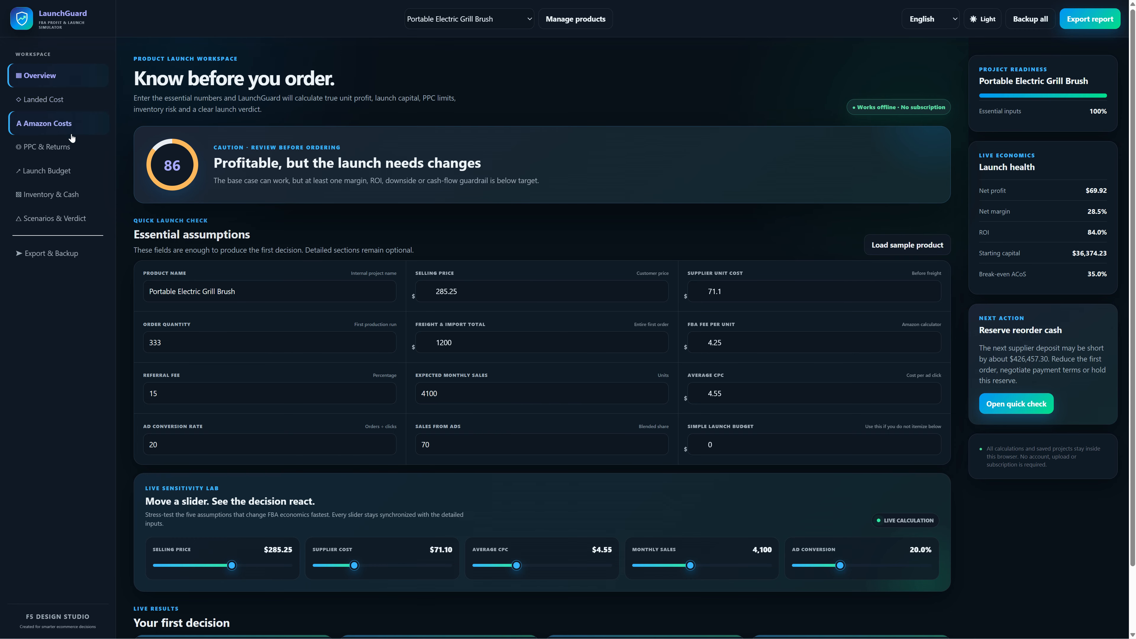
left_click(43, 99)
left_click(51, 253)
left_click(38, 75)
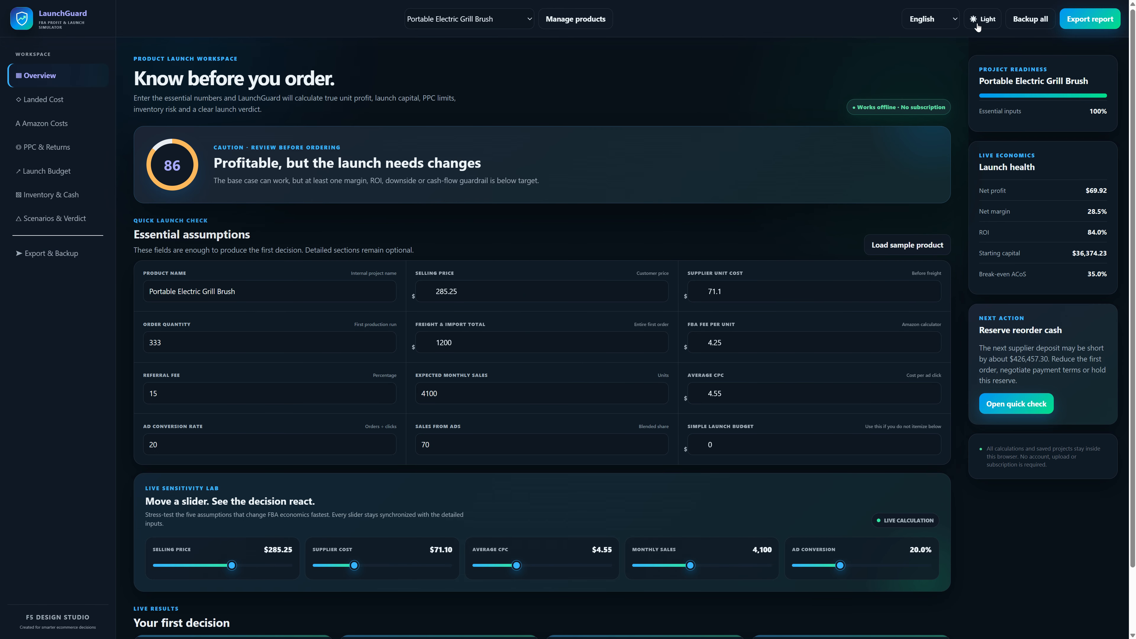
Switch the interface to the light theme and check the list of products
left_click(978, 24)
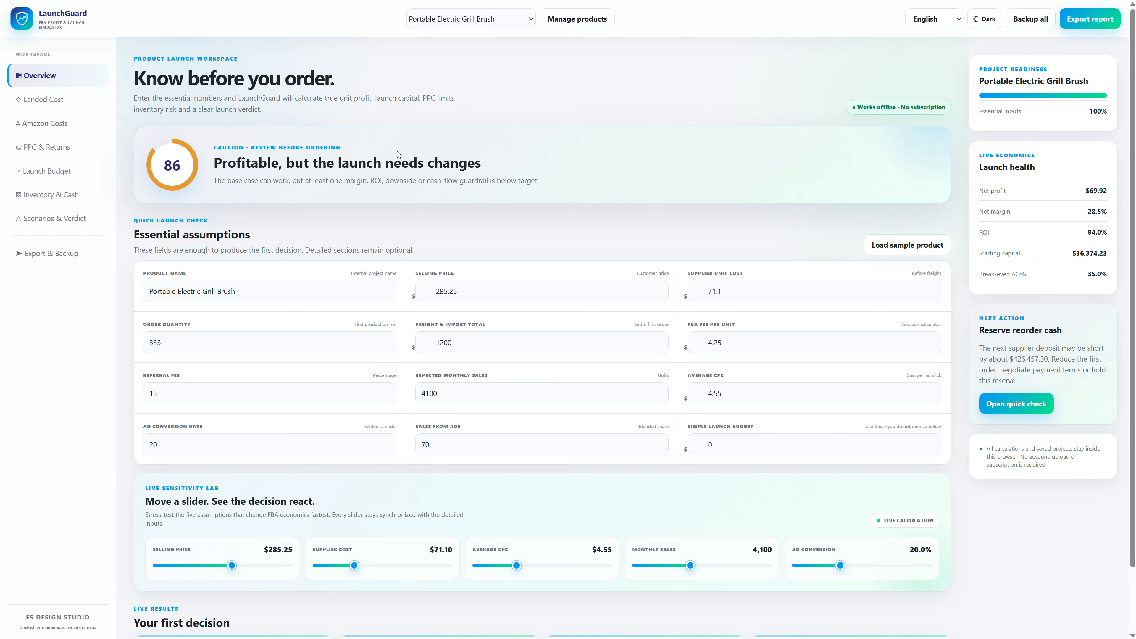
left_click(511, 19)
left_click(511, 19)
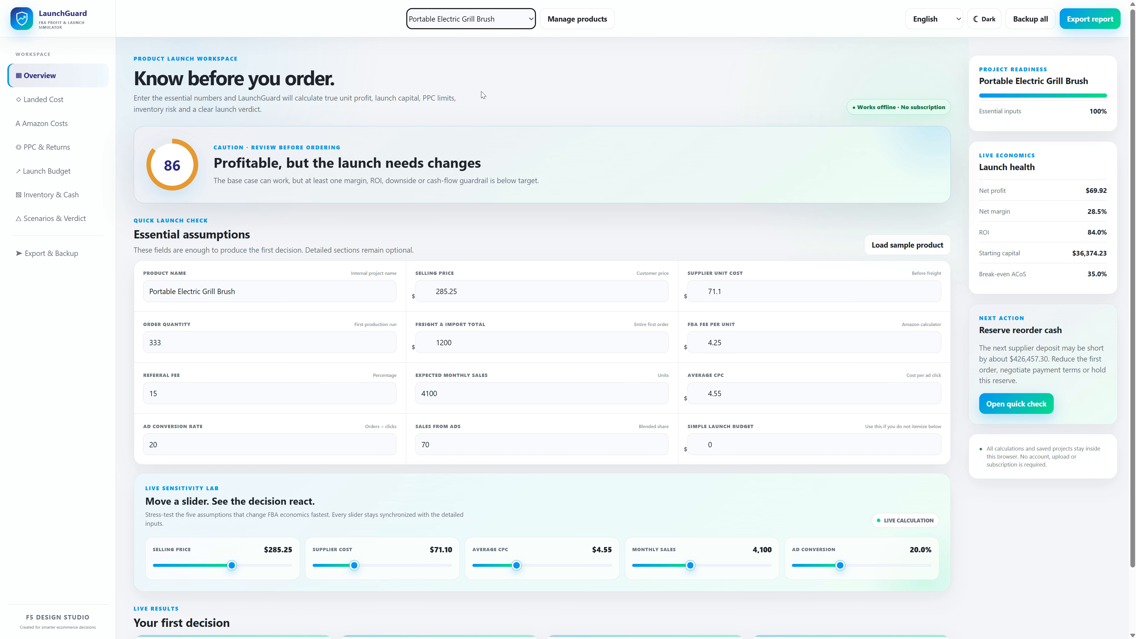
Examine the product name, order quantity and live results of the Portable Electric Grill Brush
left_click(214, 291)
left_click(215, 339)
scroll(469, 395, "down", 3)
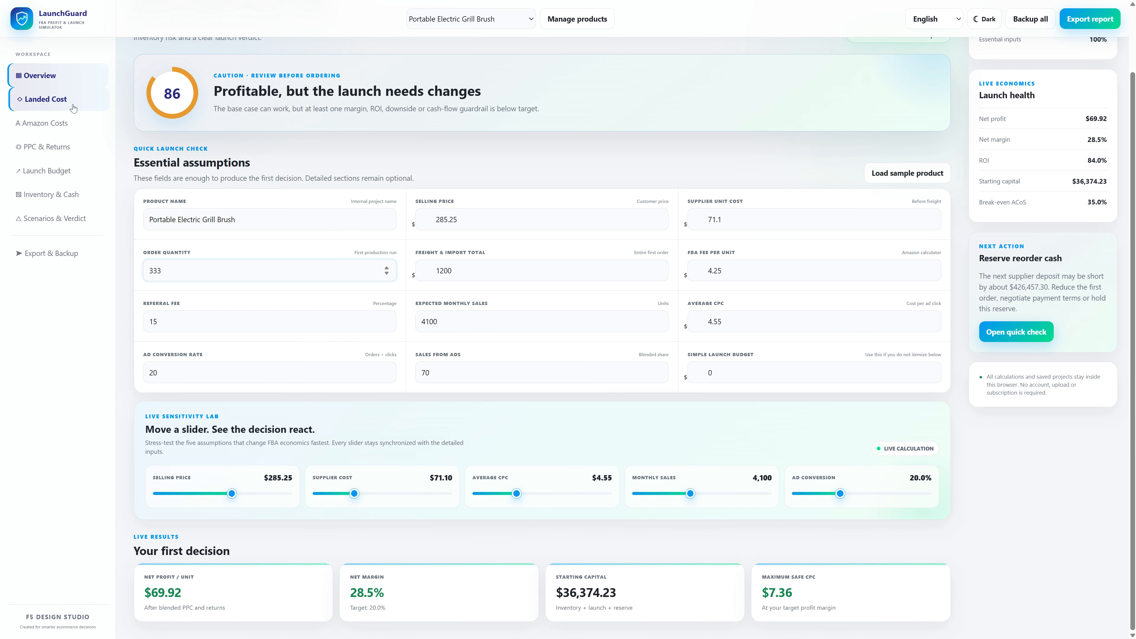
Review the Inventory & Cash, Landed Cost, Amazon Costs and PPC & Returns sections, and return to the Overview
left_click(82, 196)
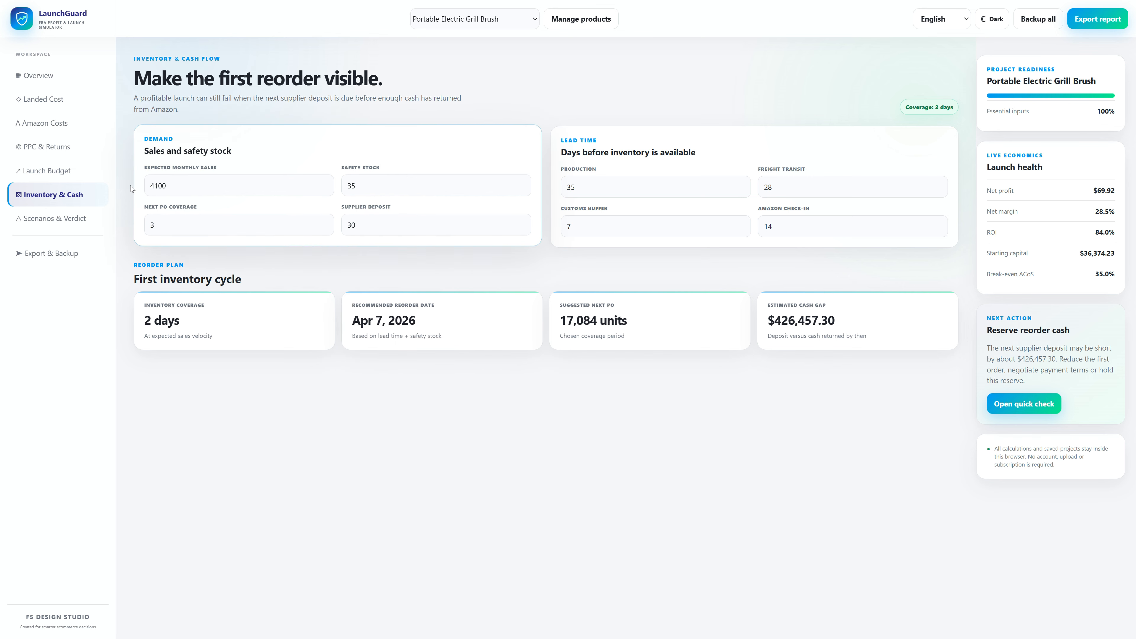
left_click(43, 84)
left_click(56, 102)
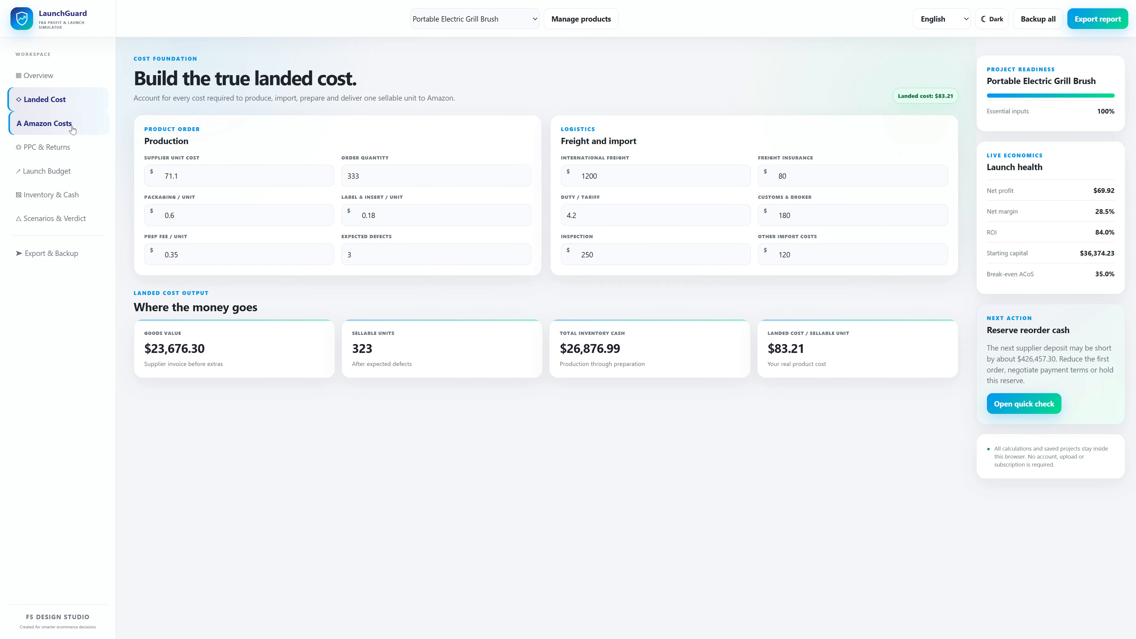
left_click(62, 124)
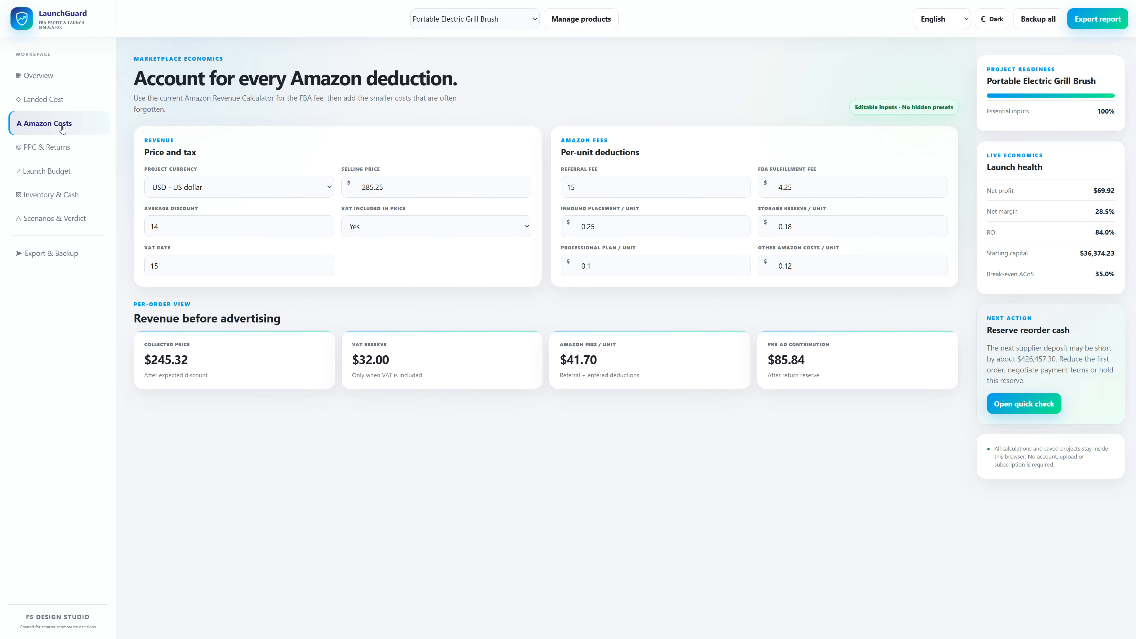
left_click(60, 155)
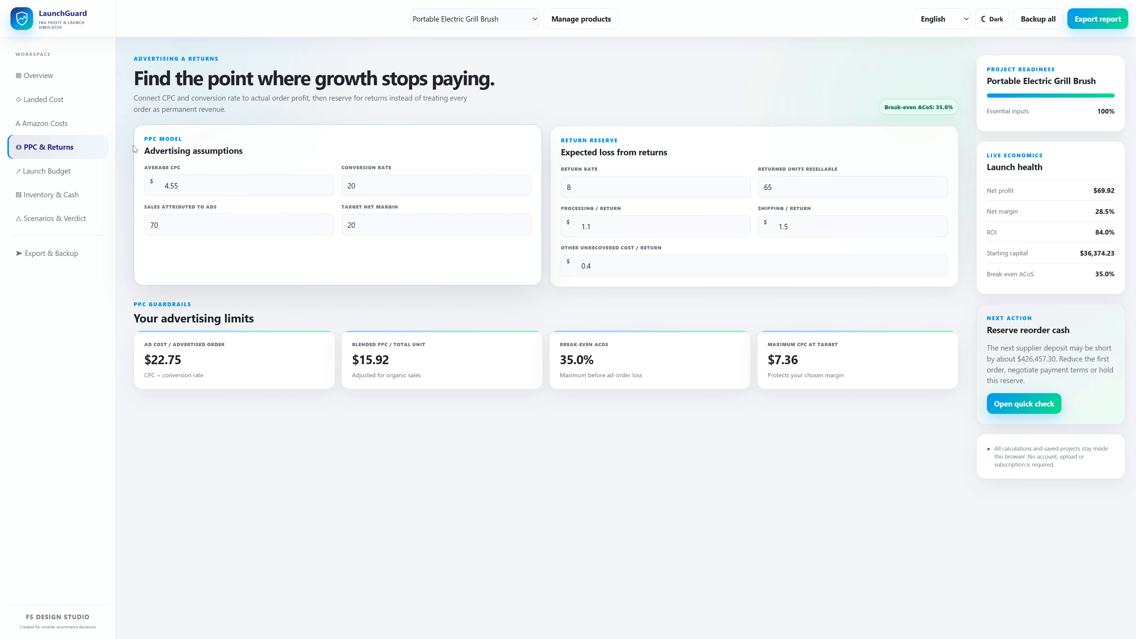
left_click(62, 76)
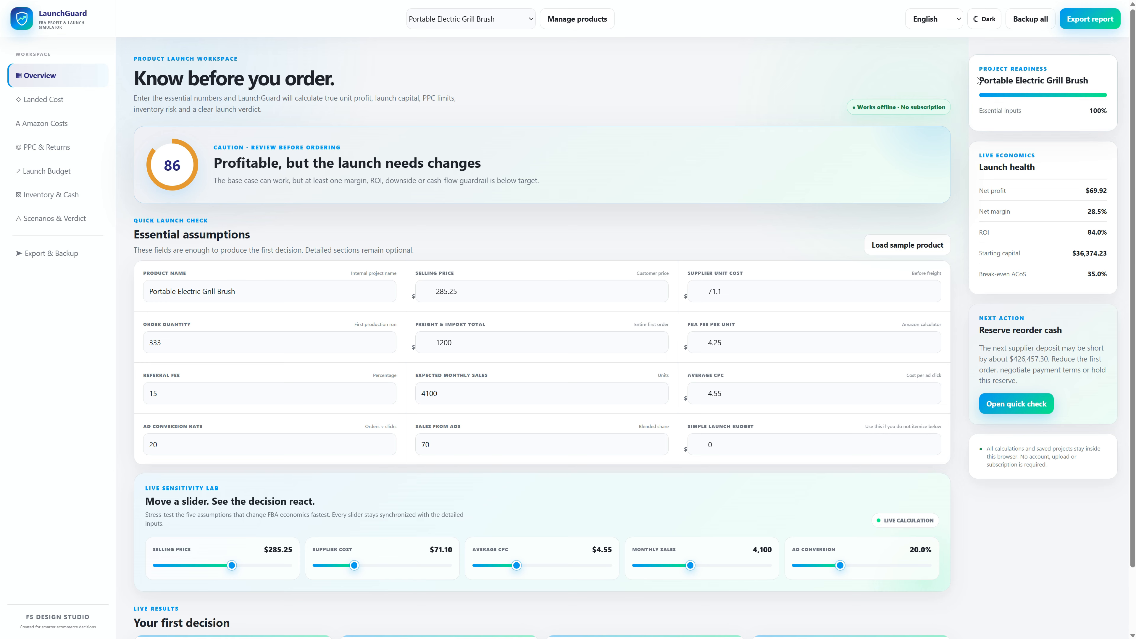
left_click(519, 26)
left_click(562, 50)
left_click(577, 20)
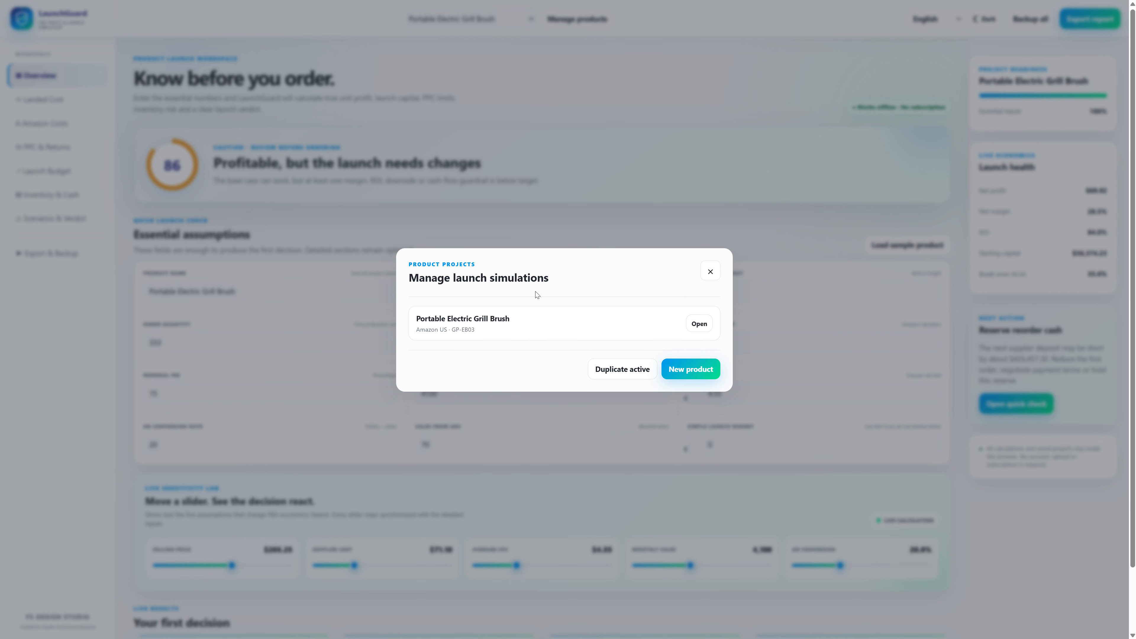
left_click(697, 369)
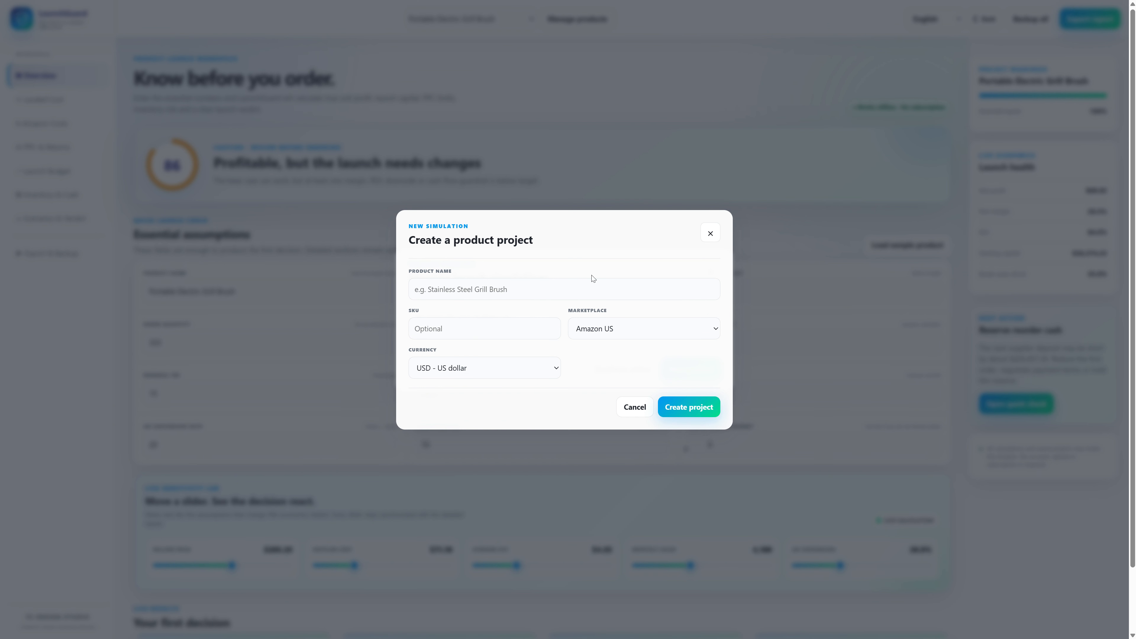
left_click(704, 233)
left_click(711, 272)
Create a product project named Test 1 with SKU "No for now", marketplace Amazon US and currency USD - US dollar
left_click(578, 20)
left_click(696, 369)
type("TEst ")
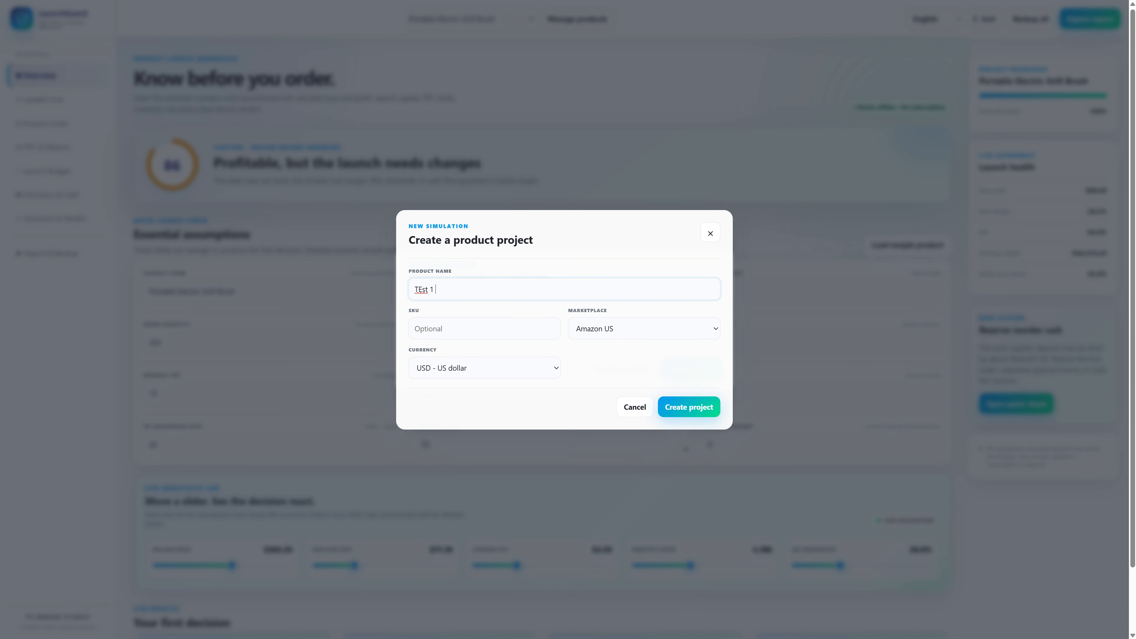
type("1")
left_click(639, 331)
left_click(465, 368)
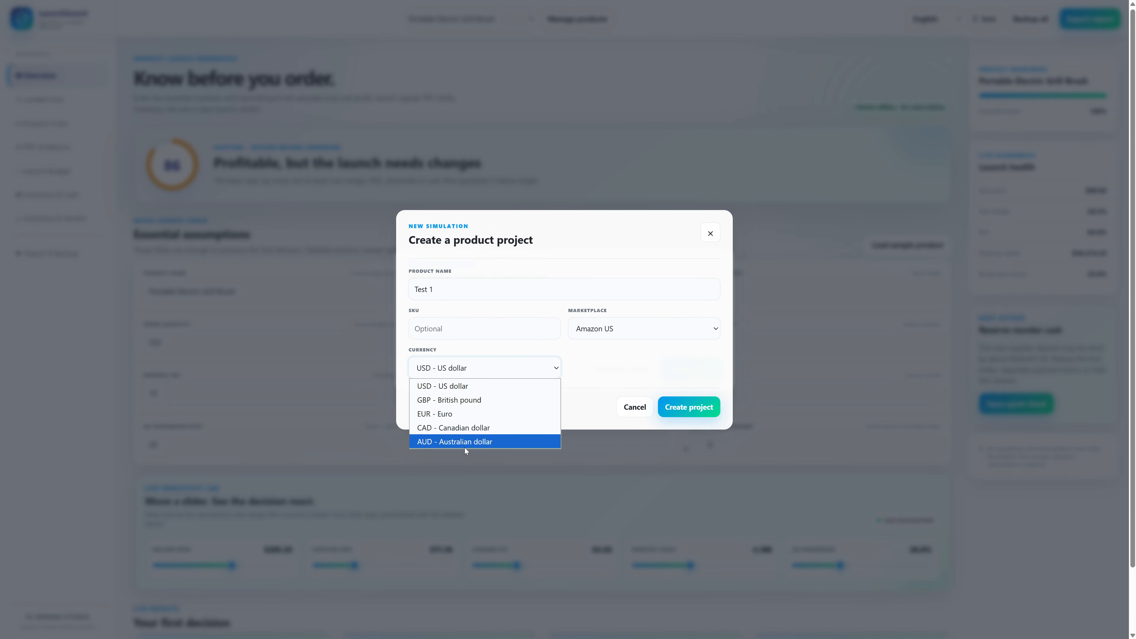
left_click(469, 386)
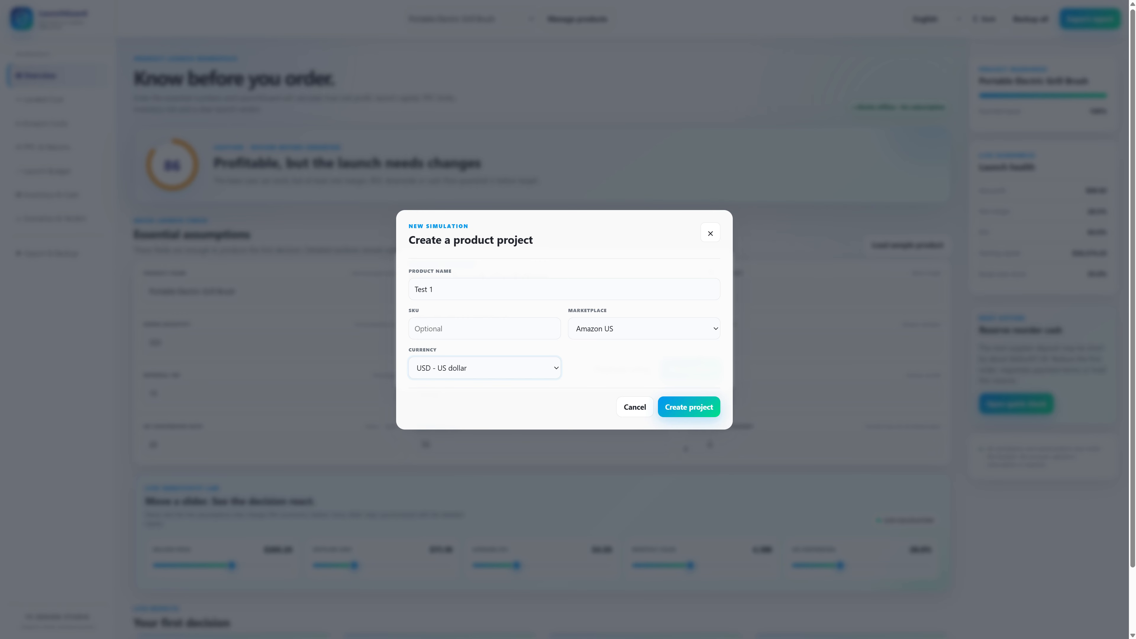
left_click(474, 335)
type("No for now")
left_click(691, 408)
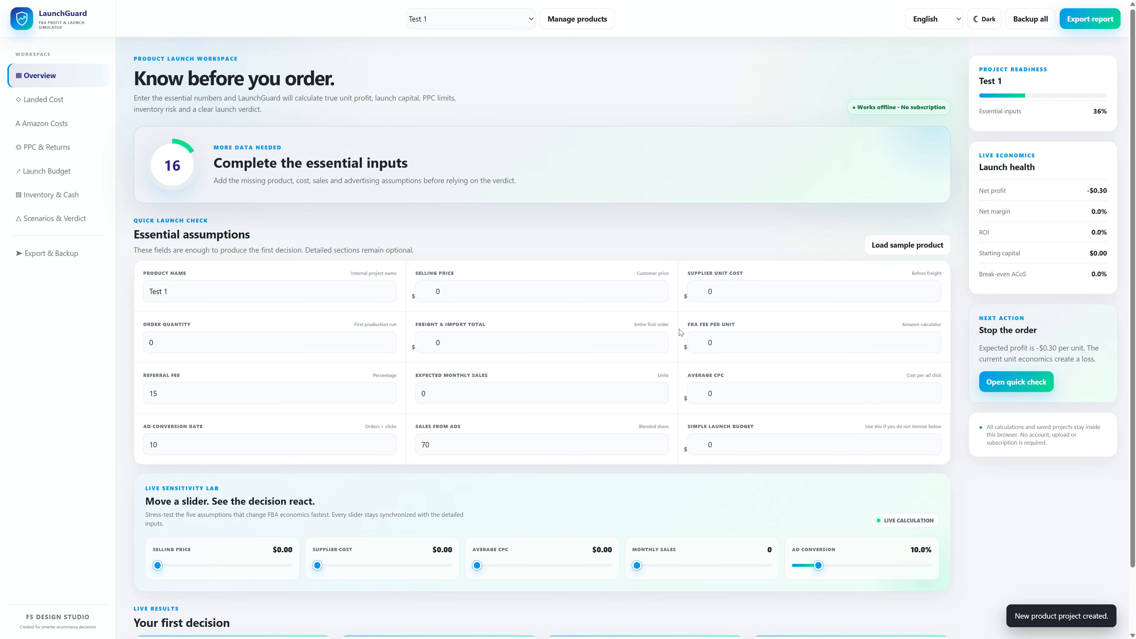
left_click(578, 20)
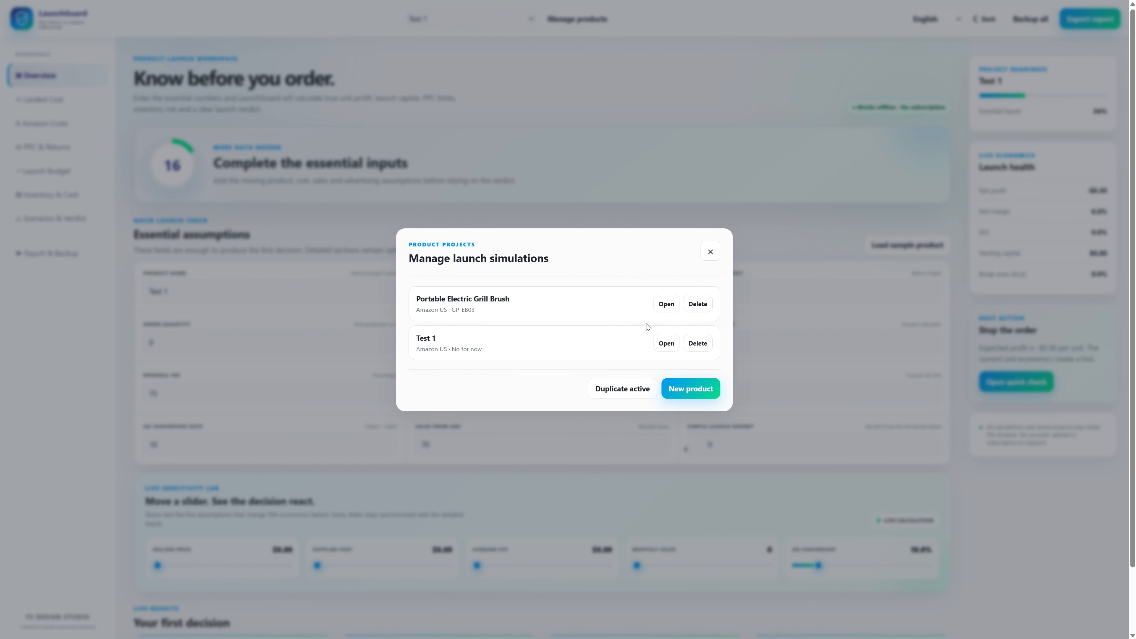
left_click(675, 393)
left_click(474, 368)
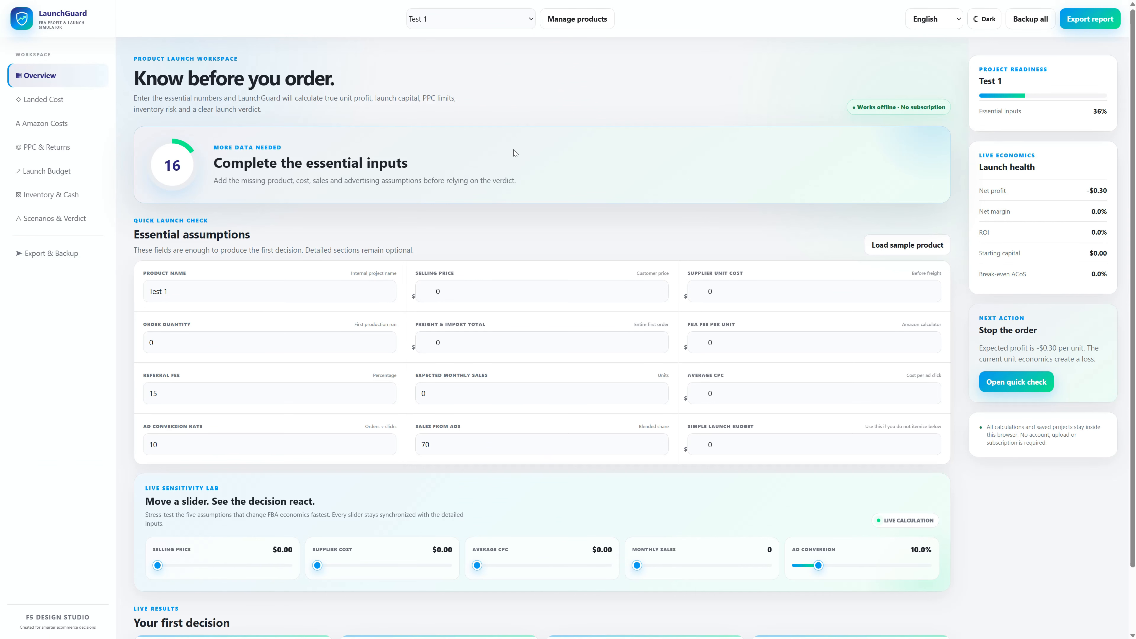
Duplicate the active Test 1 project and switch back to the original Test 1
left_click(583, 19)
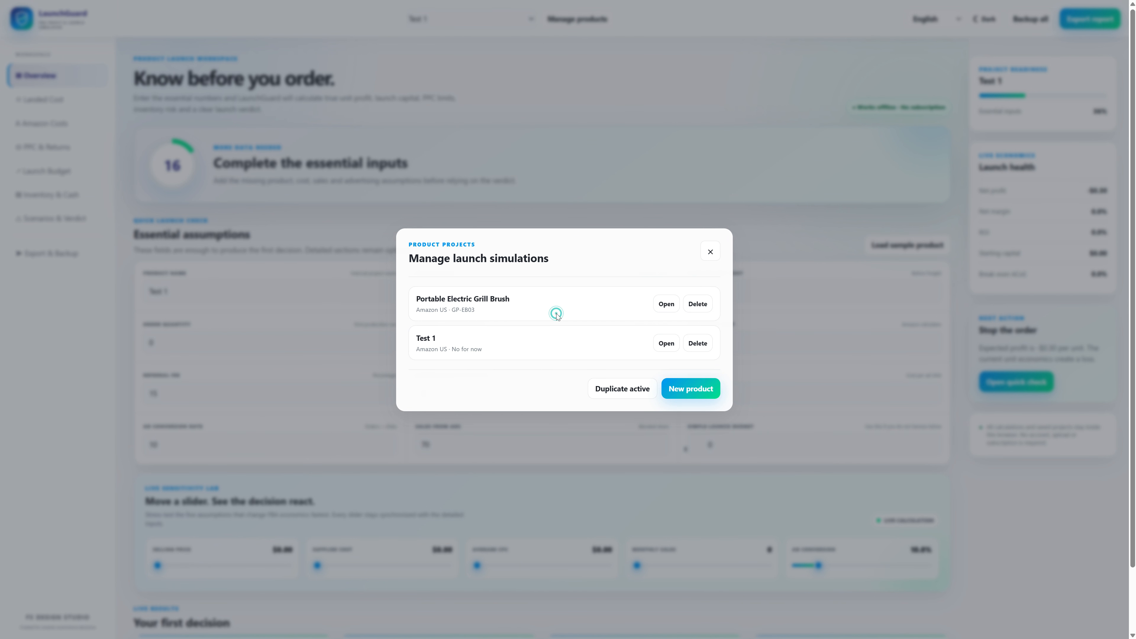
left_click(624, 381)
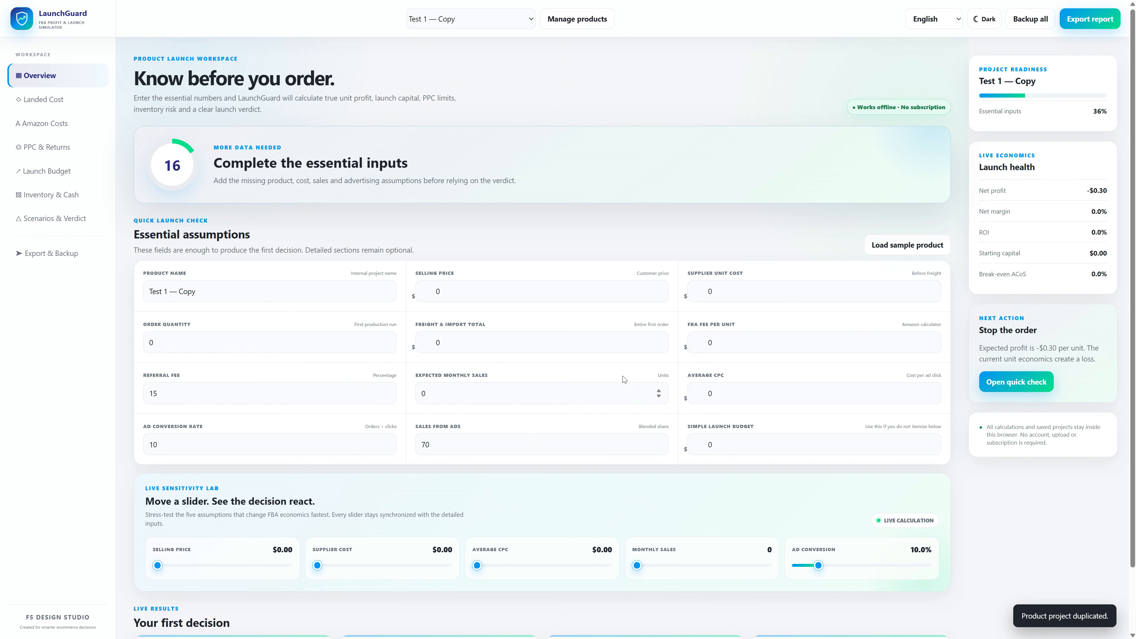
left_click(508, 18)
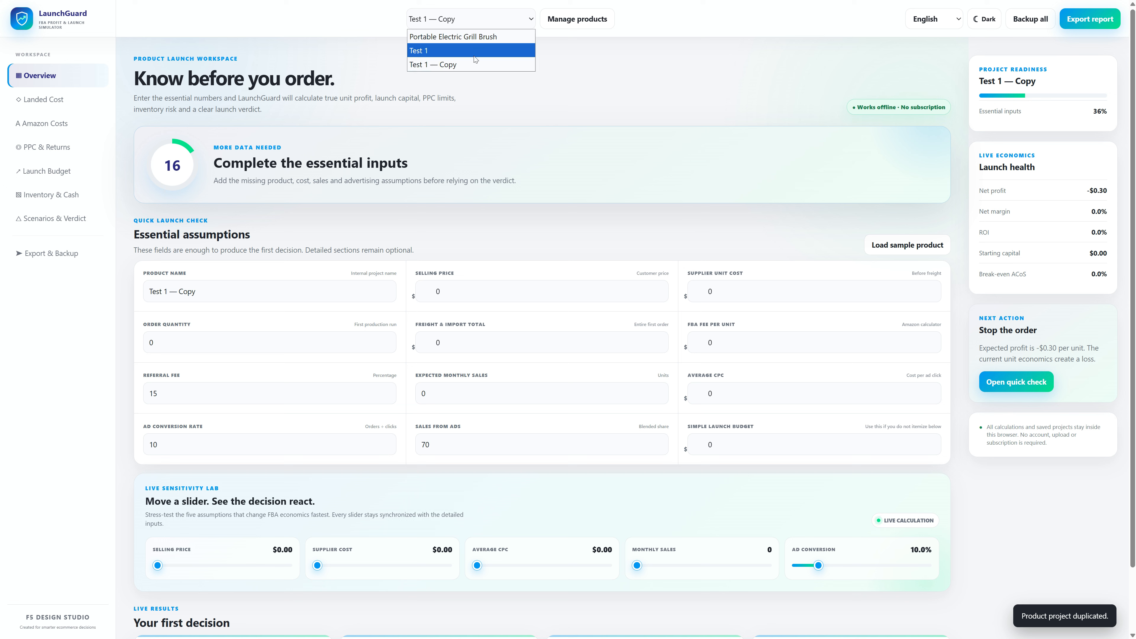
left_click(452, 65)
left_click(461, 24)
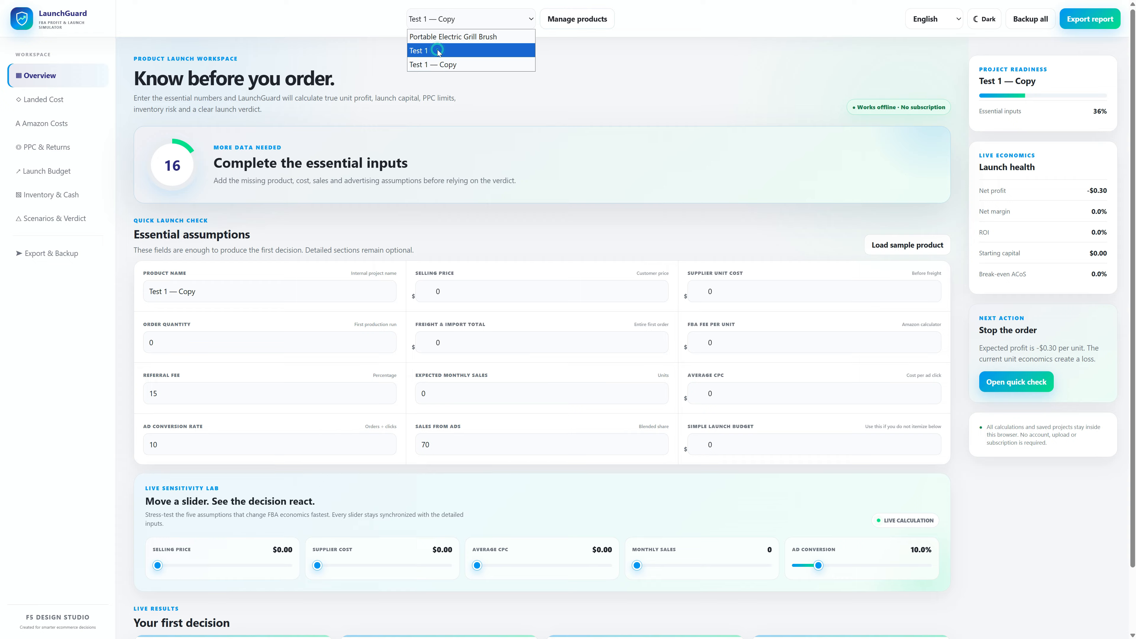
left_click(437, 51)
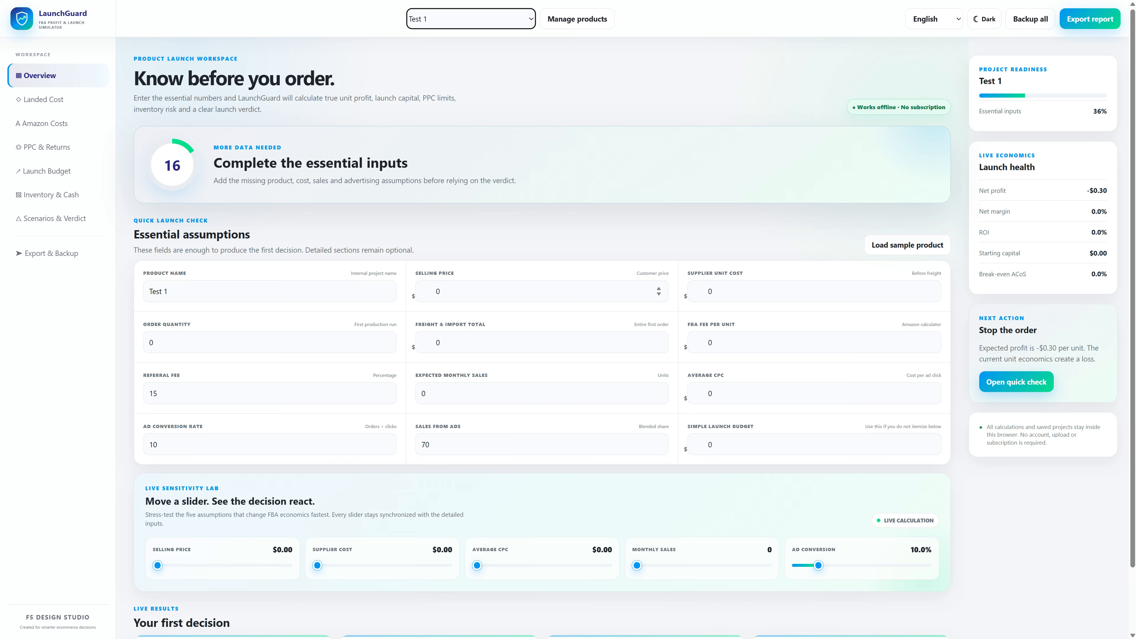
left_click(244, 343)
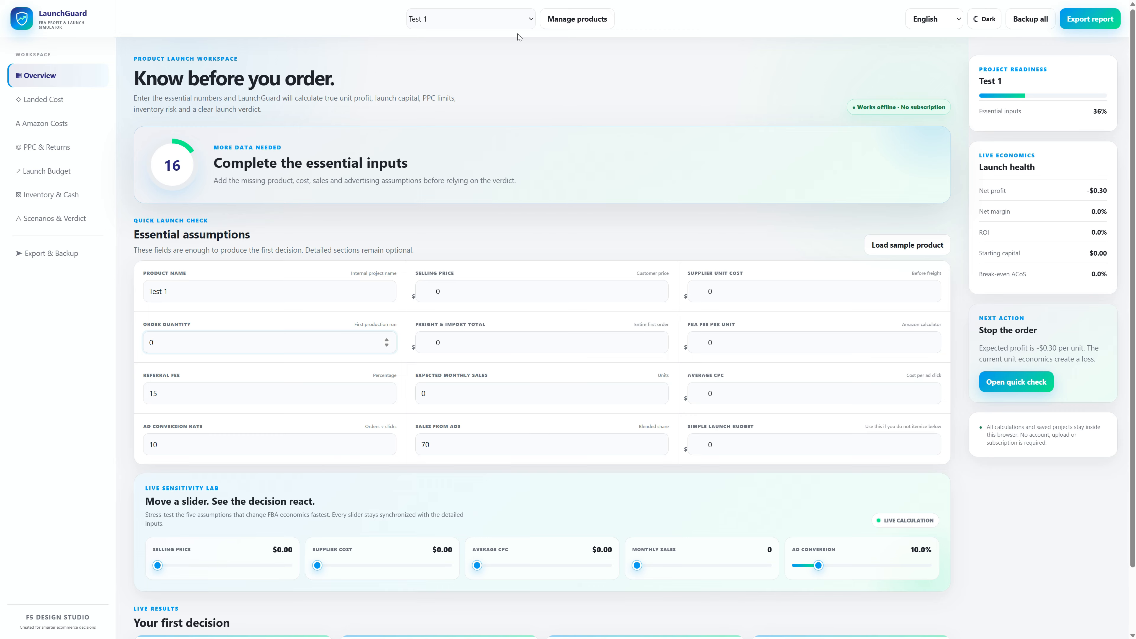
Check the available interface languages and switch the interface to the dark theme
left_click(945, 20)
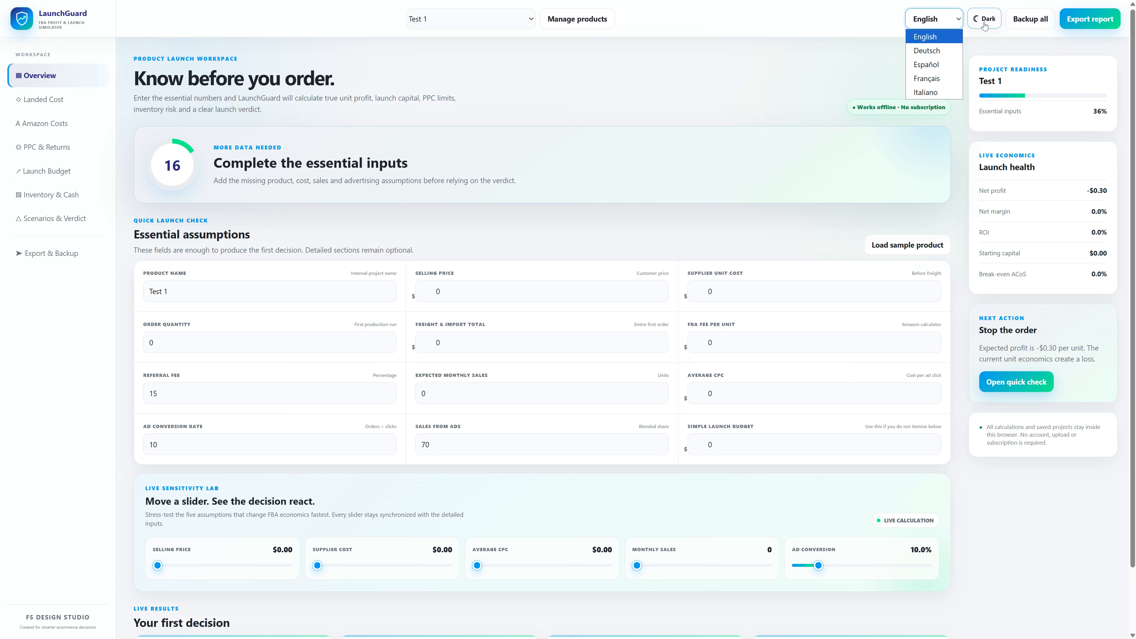
left_click(886, 14)
left_click(982, 20)
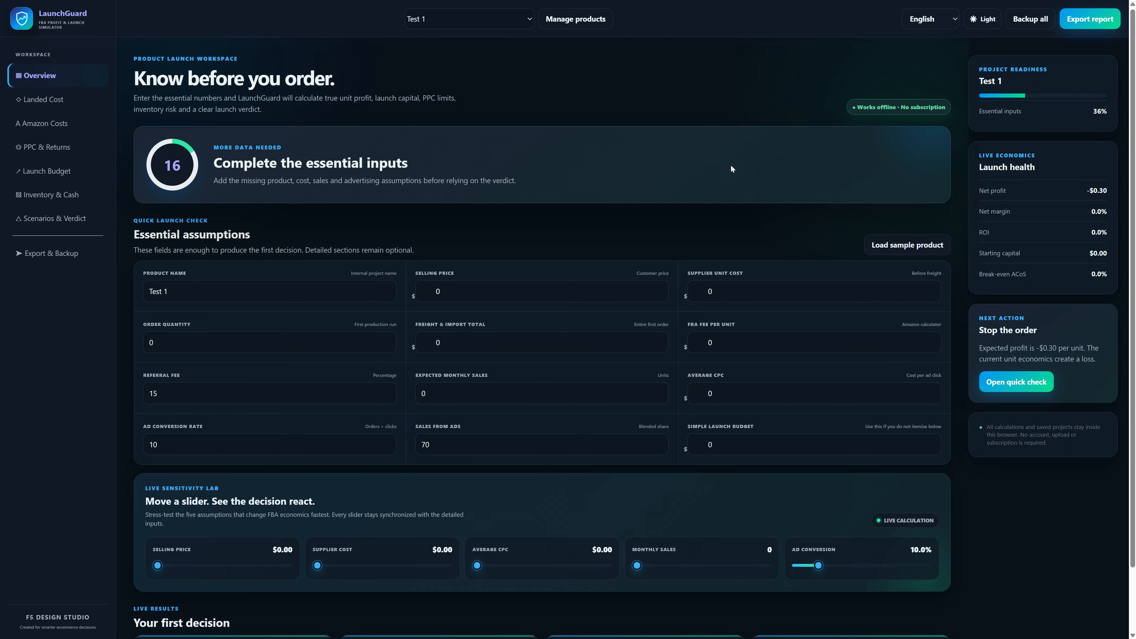
Make Portable Electric Grill Brush the active product and load the sample product data into it
scroll(739, 192, "down", 2)
scroll(748, 220, "up", 2)
left_click(491, 24)
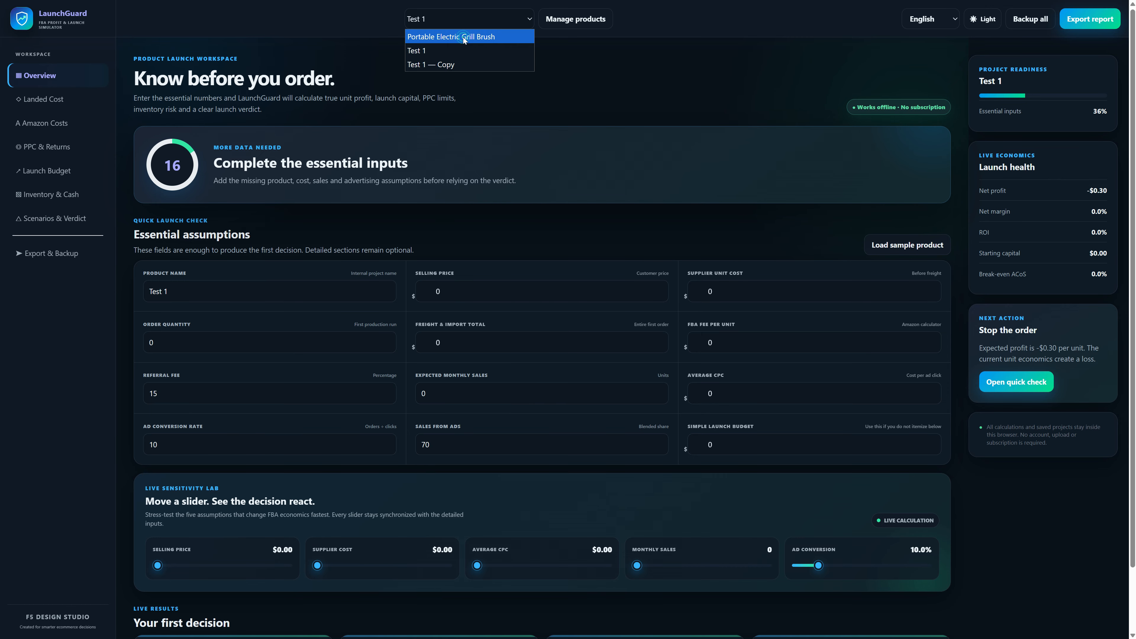
left_click(463, 36)
left_click(907, 245)
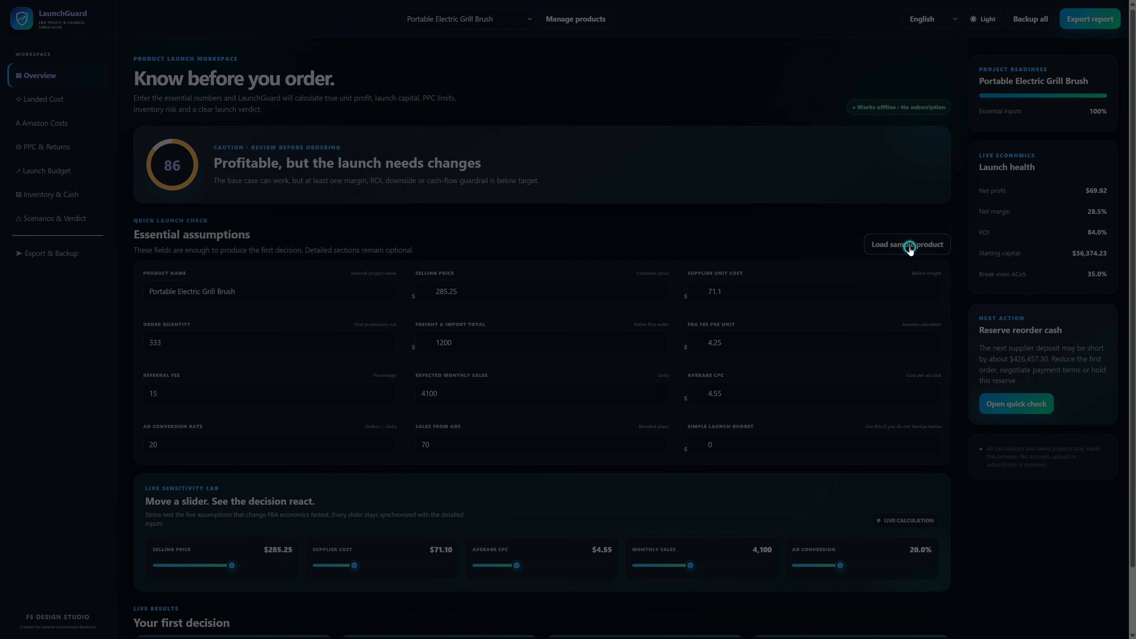
left_click(611, 64)
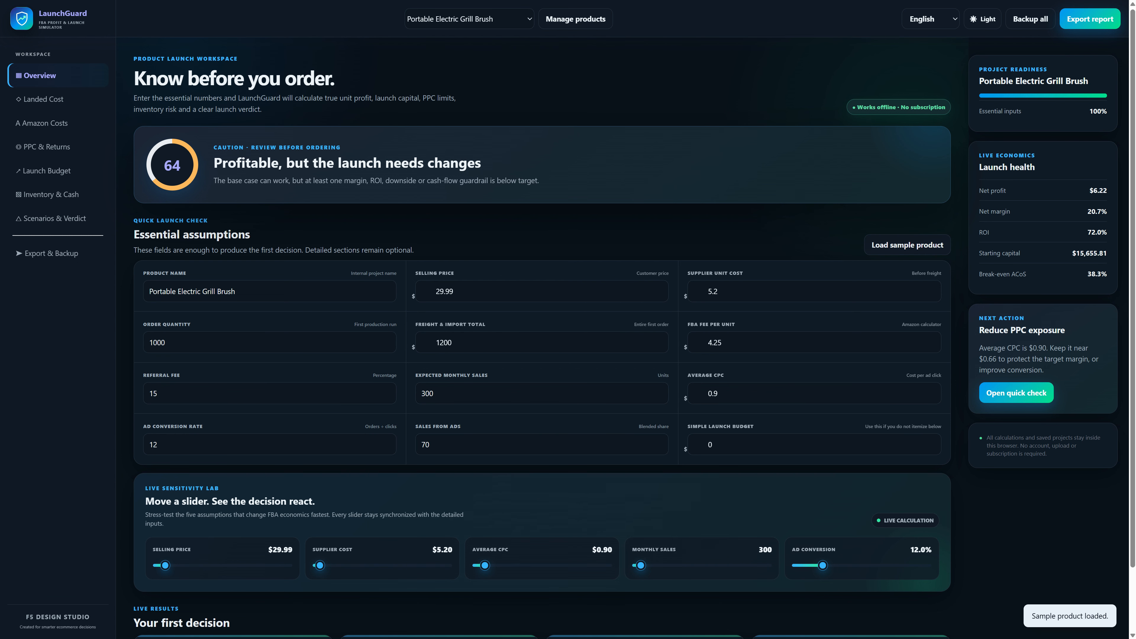
Examine the live results and go through the essential assumptions from product name to referral fee
scroll(421, 147, "down", 2)
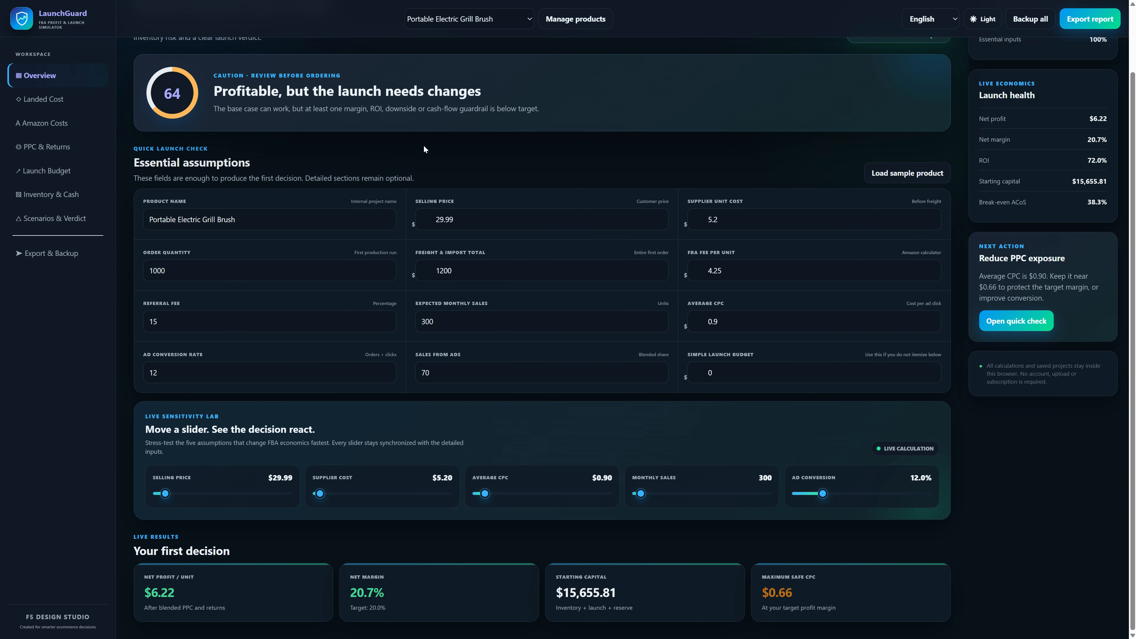
scroll(425, 149, "up", 2)
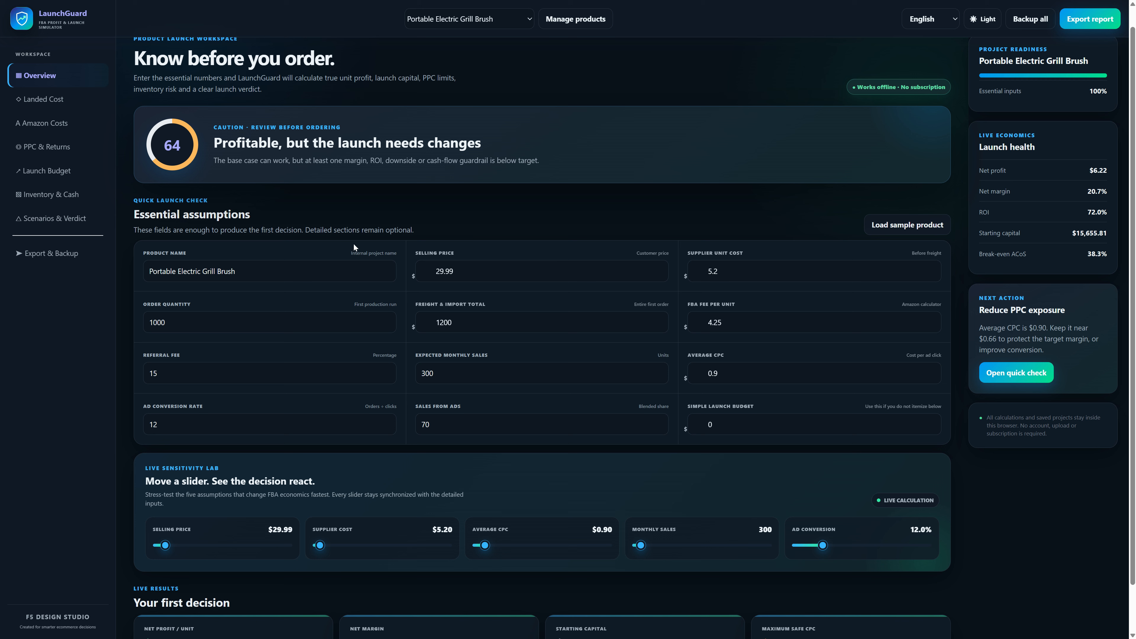
left_click(278, 272)
left_click(492, 269)
left_click(743, 272)
left_click(189, 324)
left_click(463, 325)
left_click(736, 321)
left_click(191, 373)
scroll(492, 354, "down", 1)
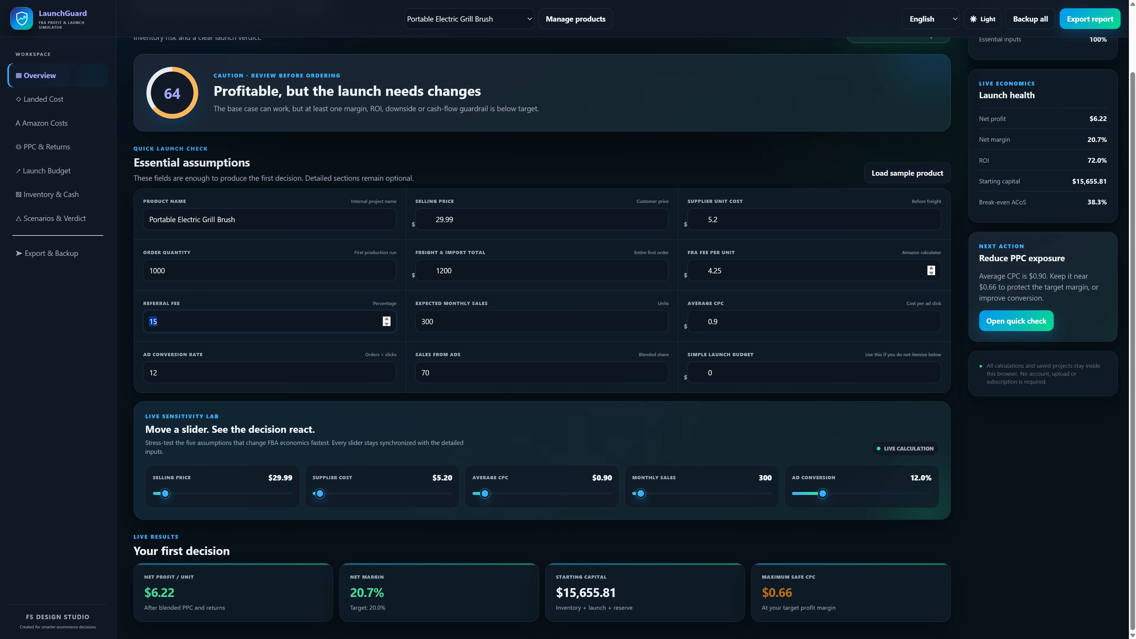
left_click_drag(397, 304, 141, 308)
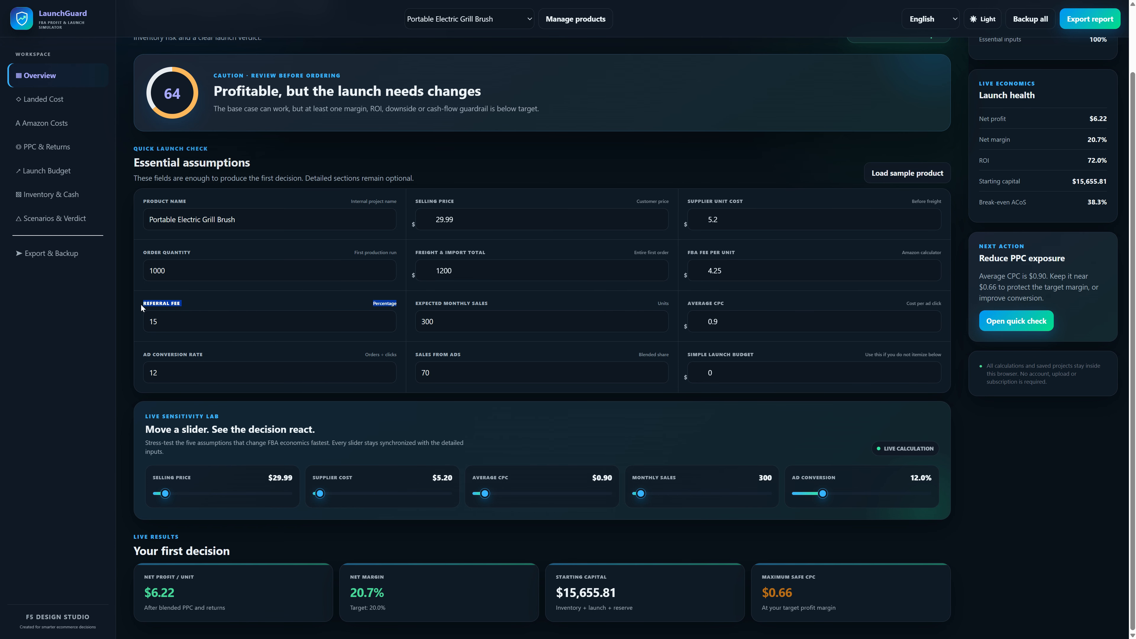
Go through the remaining essential assumptions from expected monthly sales onward and set the simple launch budget to 10000
left_click(232, 303)
left_click(489, 317)
left_click_drag(730, 303, 689, 304)
left_click(742, 299)
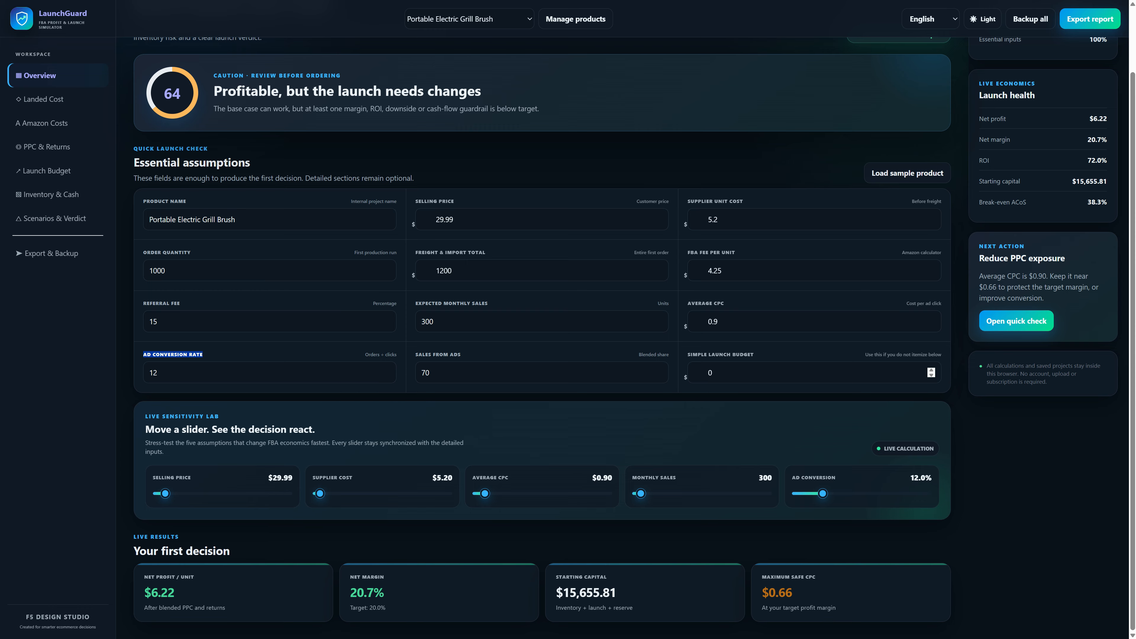
left_click(731, 374)
key("ctrl+a")
type("10000")
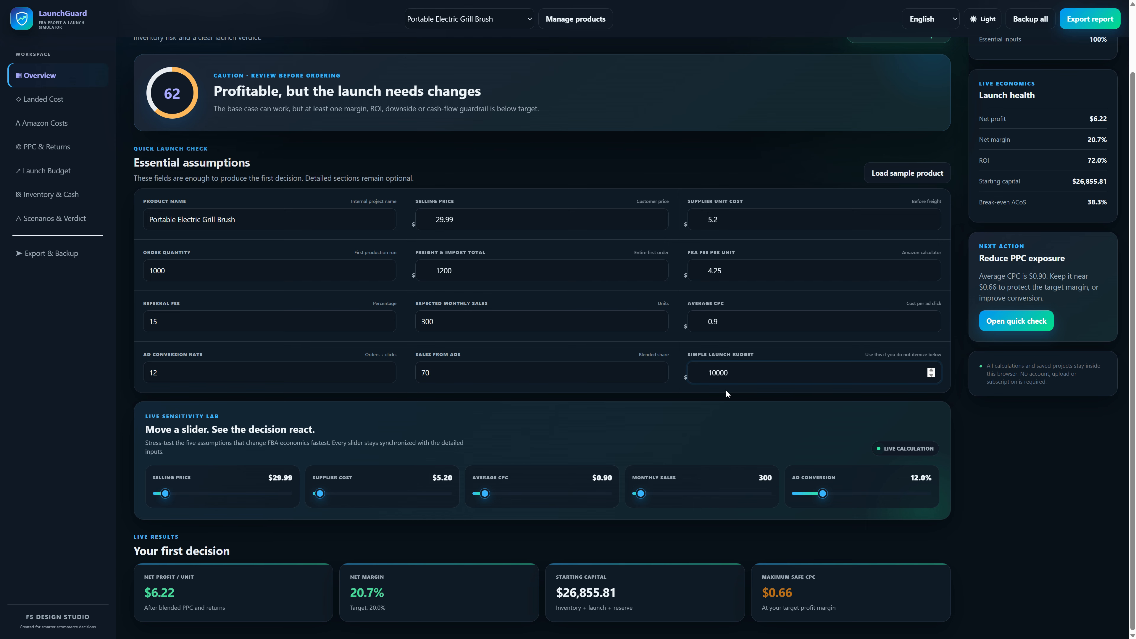
left_click(690, 398)
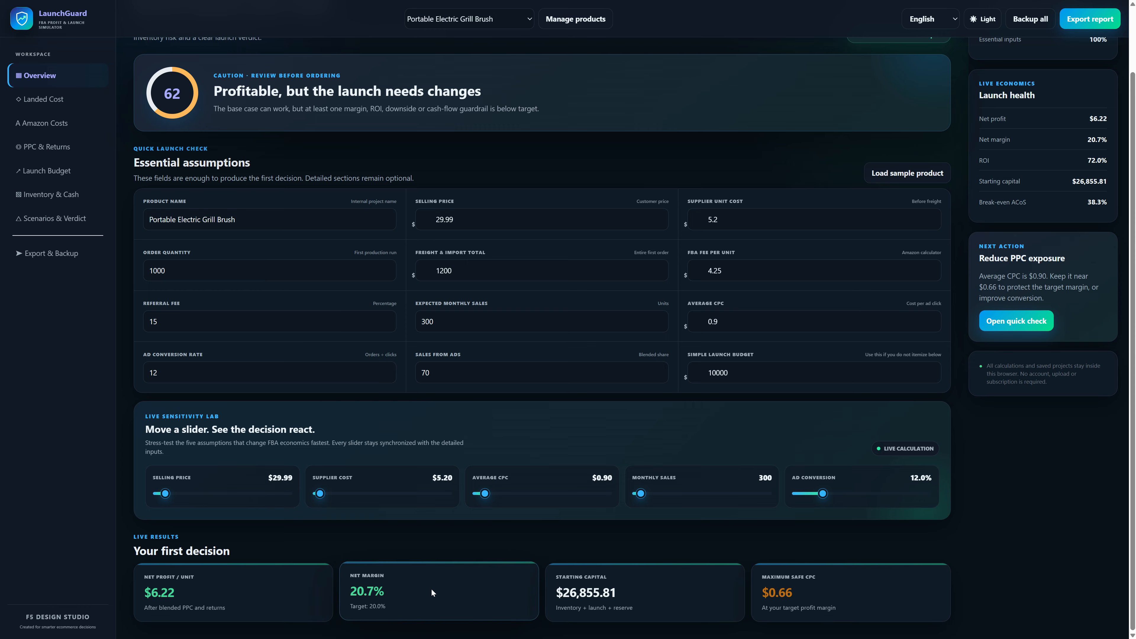
Examine the net margin, starting capital and maximum safe CPC in the live results
left_click_drag(390, 591, 343, 595)
left_click(446, 585)
left_click_drag(628, 591, 554, 594)
left_click(635, 591)
left_click_drag(634, 593, 555, 592)
left_click(631, 592)
left_click_drag(624, 592, 563, 592)
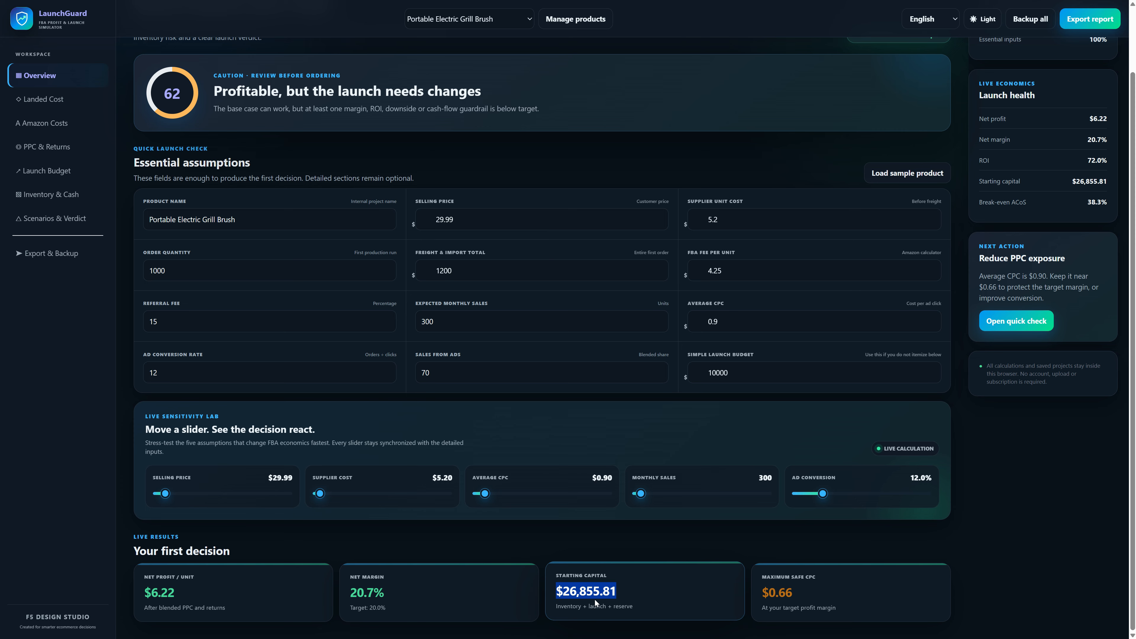
left_click_drag(634, 606, 556, 607)
left_click(639, 576)
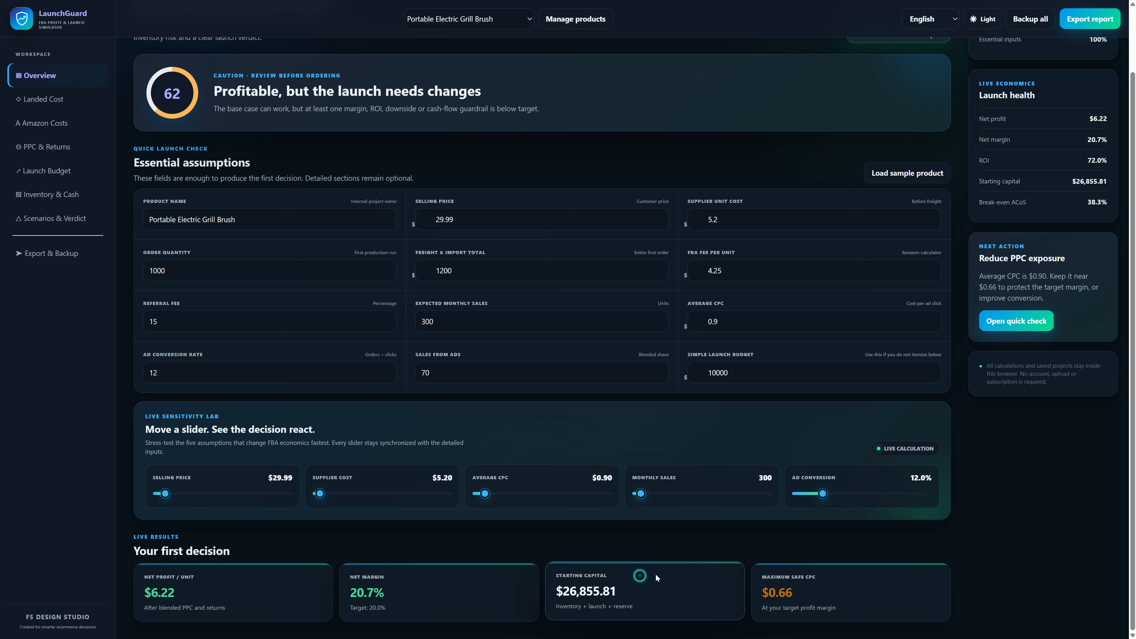
left_click_drag(846, 605, 760, 577)
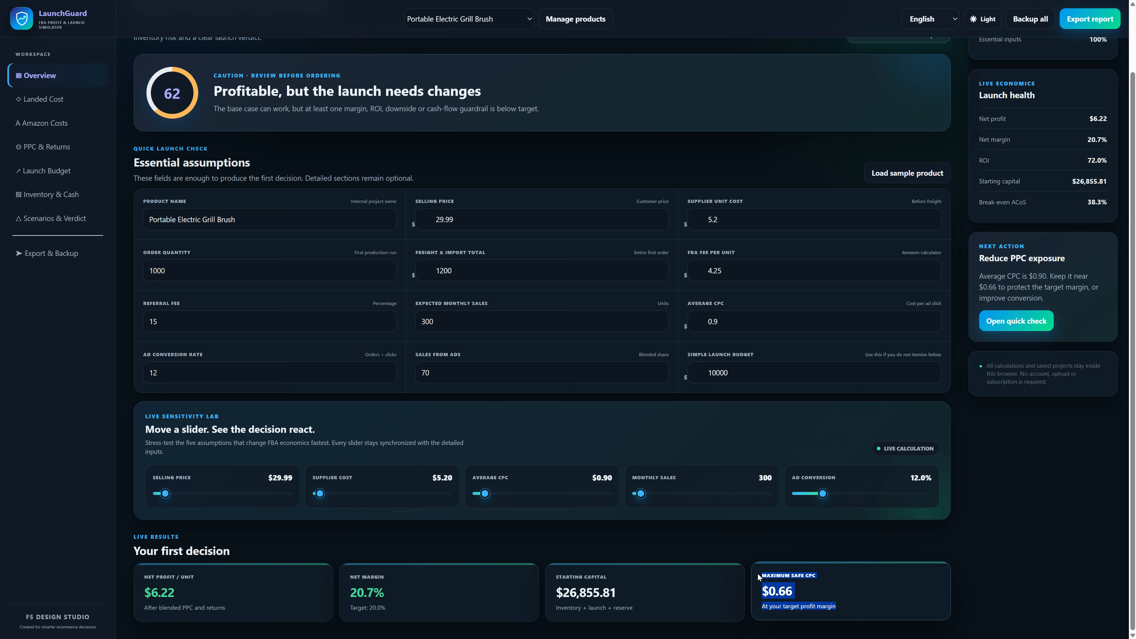
left_click(878, 583)
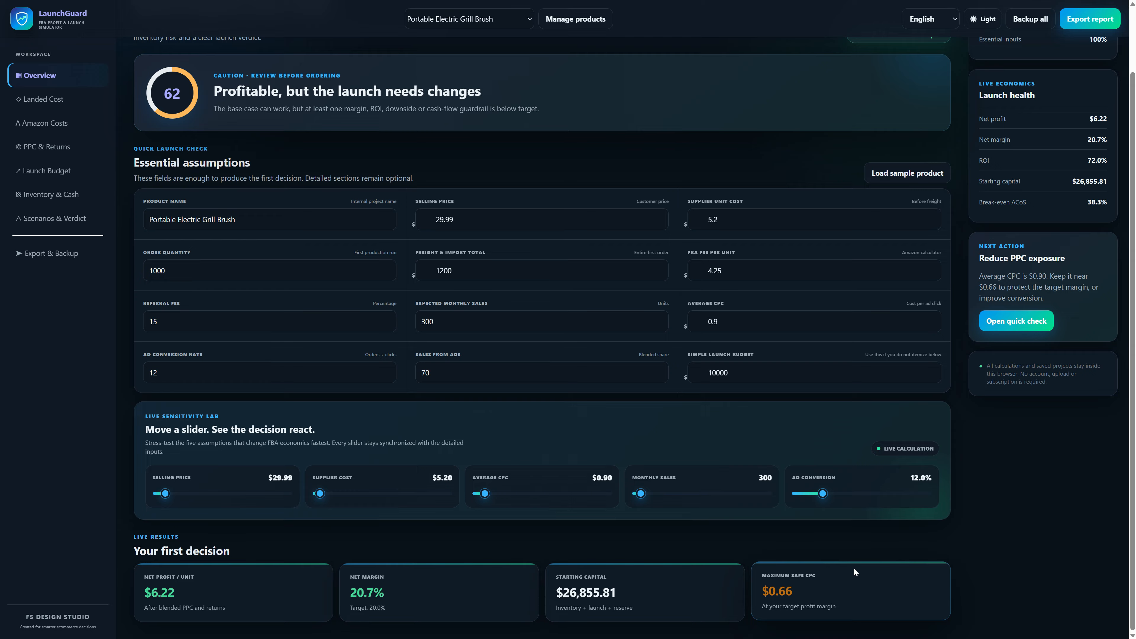
left_click_drag(848, 612, 762, 577)
left_click(845, 583)
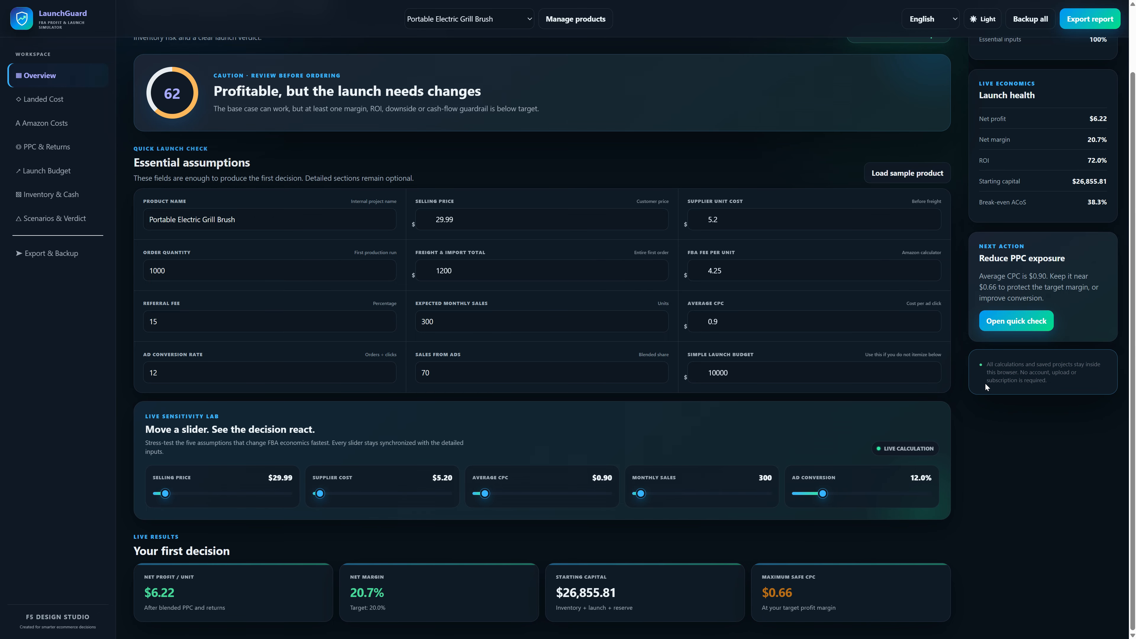
Review the launch health figures from net profit to break-even ACoS
scroll(1025, 170, "up", 2)
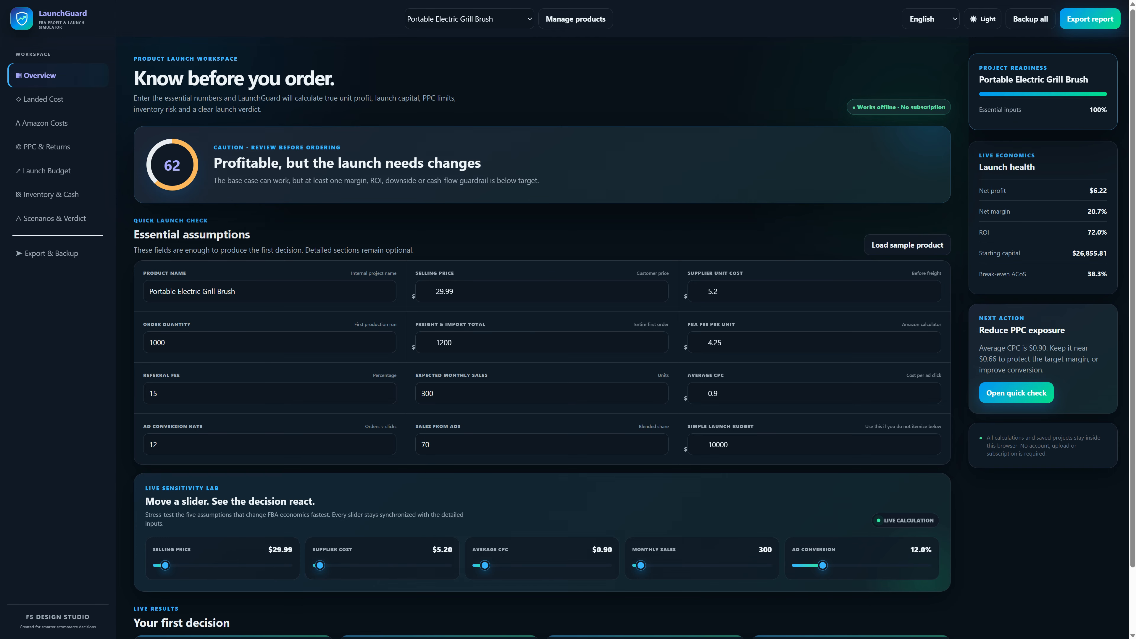
mouse_move(1017, 191)
left_mouse_down()
mouse_move(979, 191)
mouse_move(994, 252)
mouse_move(983, 251)
mouse_move(1003, 273)
mouse_move(982, 272)
left_mouse_up()
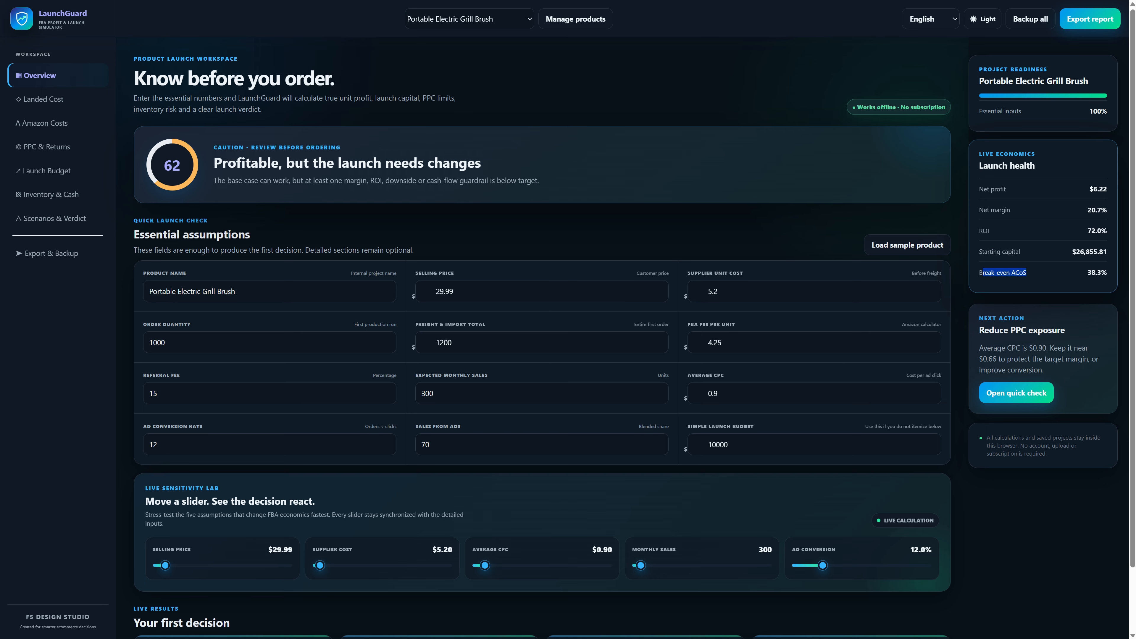
left_click(1048, 278)
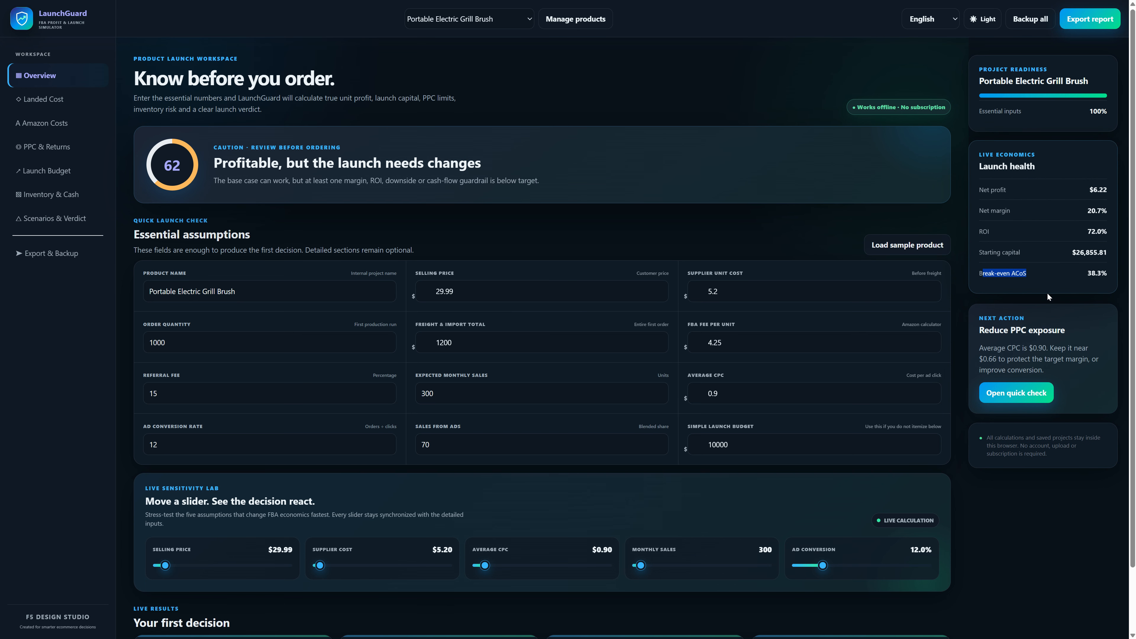
left_click(986, 279)
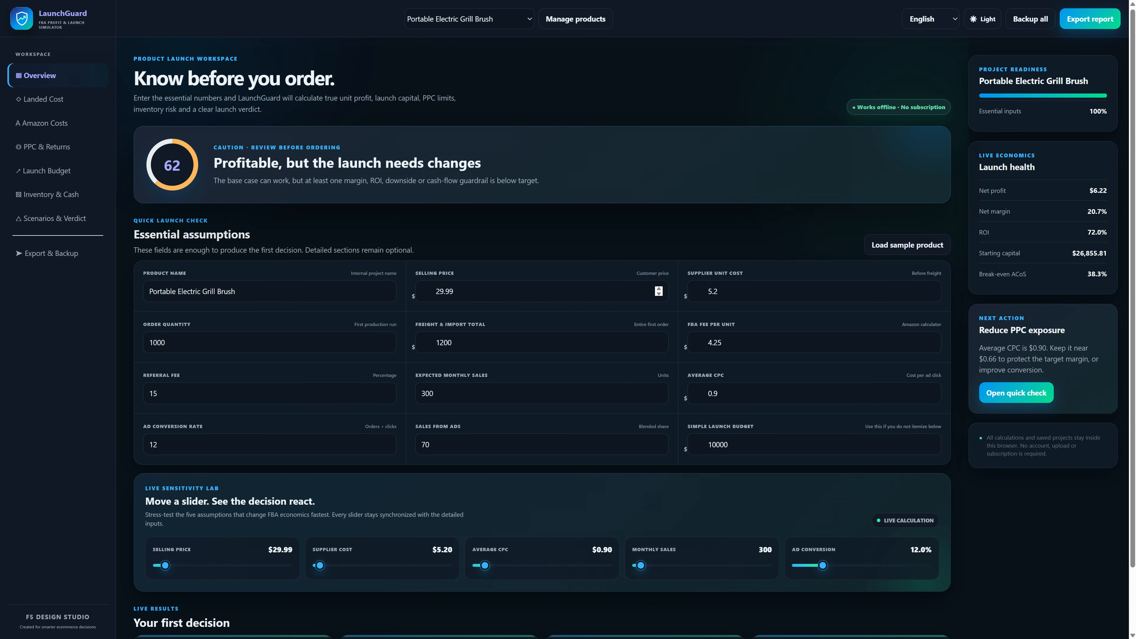
In the sensitivity lab, try selling price $31.50, supplier cost $10.00, average CPC $0.85, monthly sales 280 and ad conversion 17%
scroll(490, 278, "down", 2)
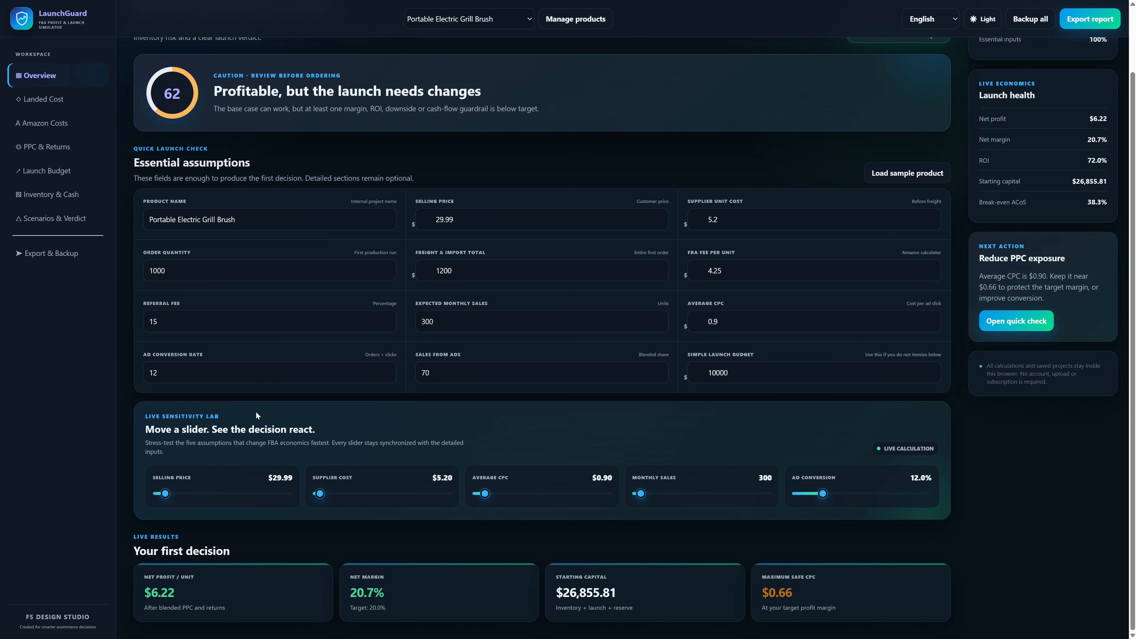
scroll(244, 416, "up", 1)
scroll(253, 442, "down", 1)
mouse_move(165, 494)
left_mouse_down()
mouse_move(203, 493)
mouse_move(165, 494)
left_mouse_up()
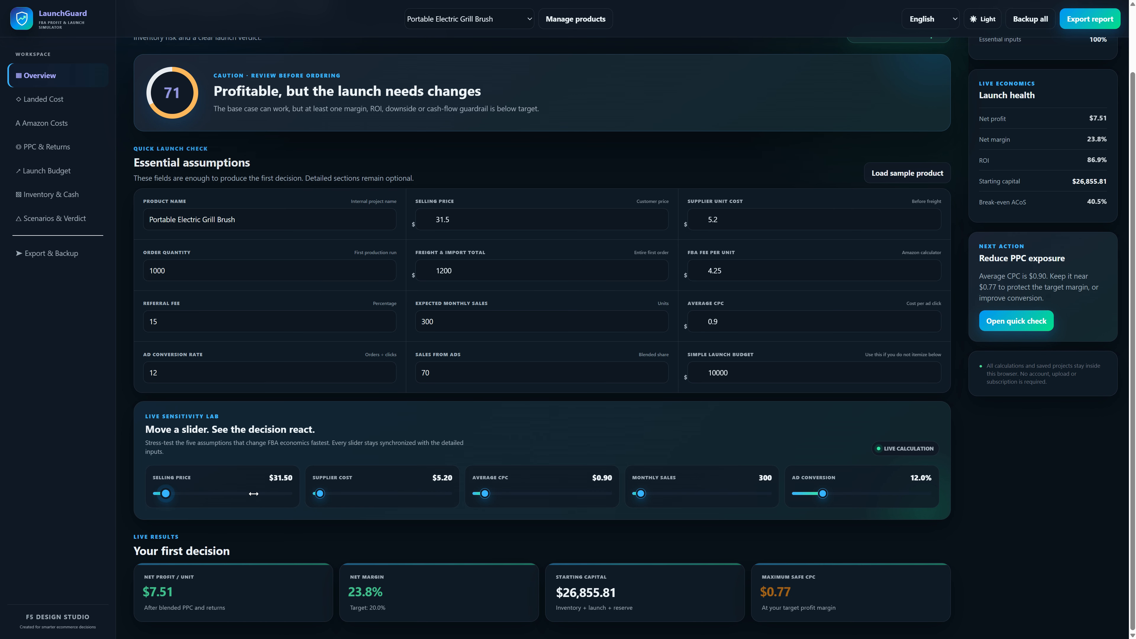
mouse_move(319, 493)
left_mouse_down()
mouse_move(340, 494)
mouse_move(322, 493)
left_mouse_up()
left_click_drag(484, 494, 484, 493)
left_click_drag(641, 494, 640, 493)
mouse_move(823, 494)
left_mouse_down()
mouse_move(844, 494)
mouse_move(834, 493)
left_mouse_up()
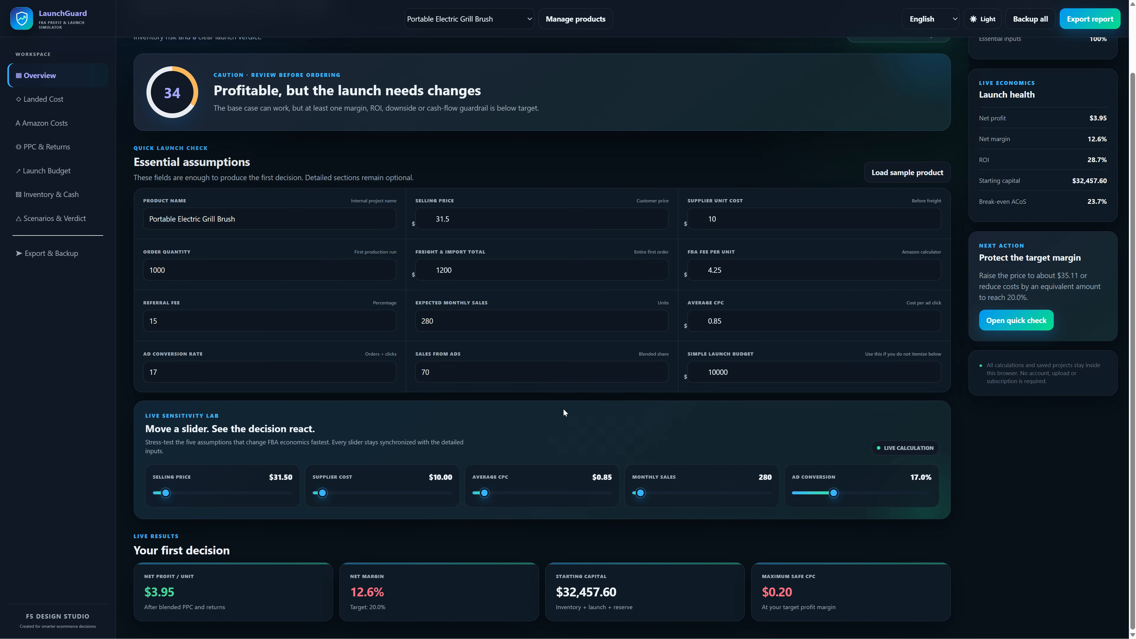
In the sensitivity lab, raise the selling price to $141.75 and the supplier cost to $28.70
left_click_drag(165, 493, 164, 494)
left_click_drag(322, 493, 338, 494)
left_click(165, 494)
left_click_drag(165, 495, 194, 494)
left_click_drag(338, 493, 332, 493)
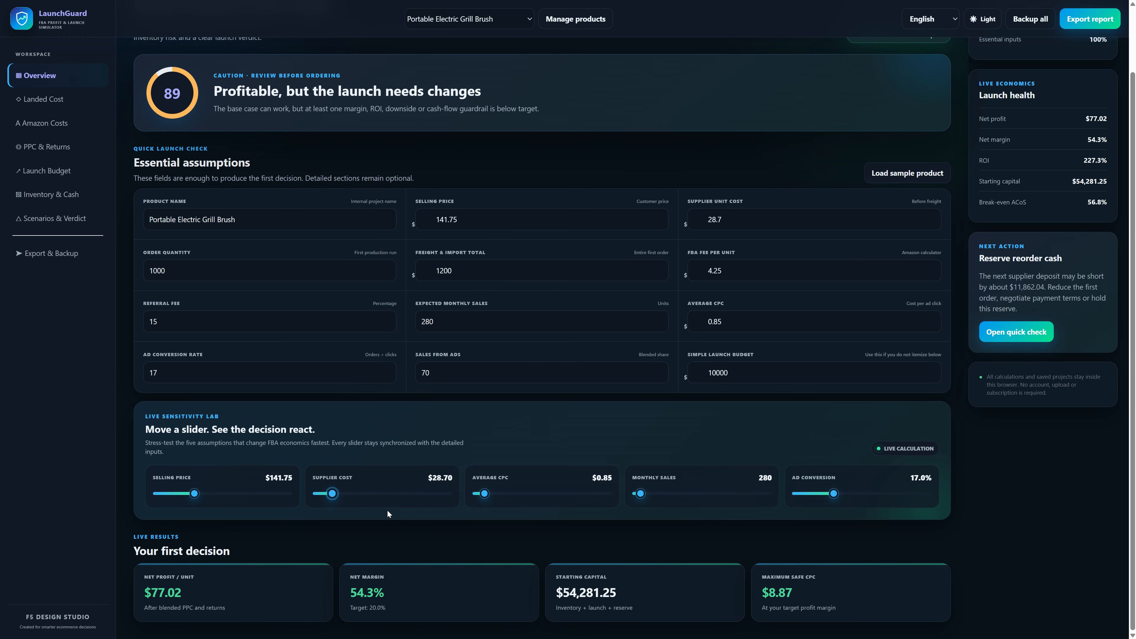
In the sensitivity lab, set ad conversion to 4%, average CPC to $2.45 and monthly sales to 530
left_click_drag(833, 493, 806, 495)
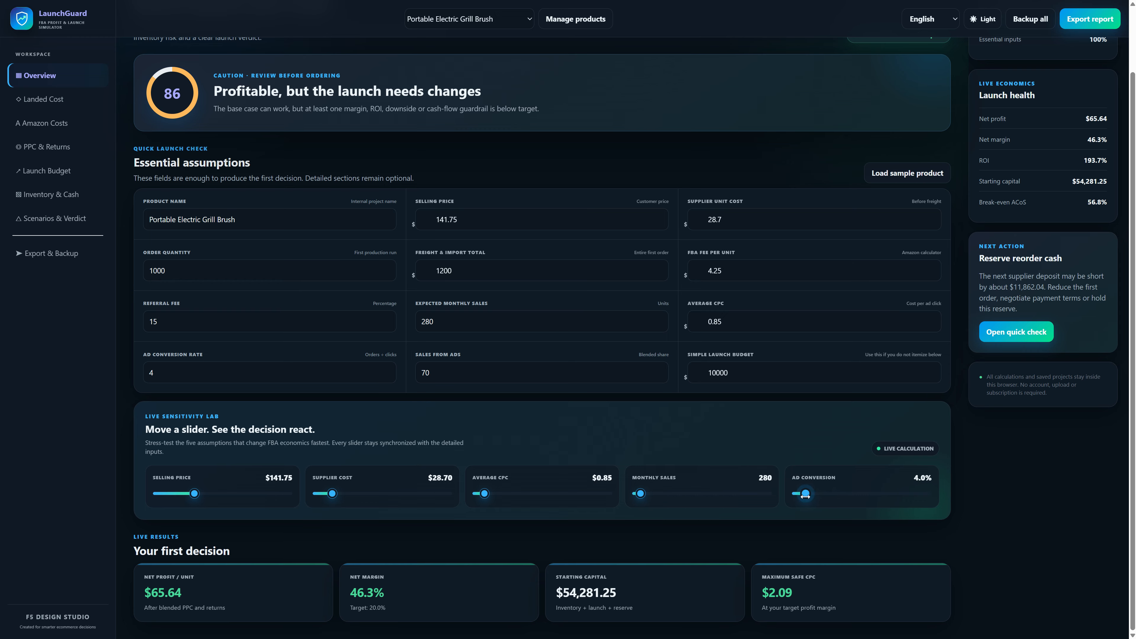
left_click_drag(485, 494, 498, 494)
left_click_drag(641, 494, 644, 493)
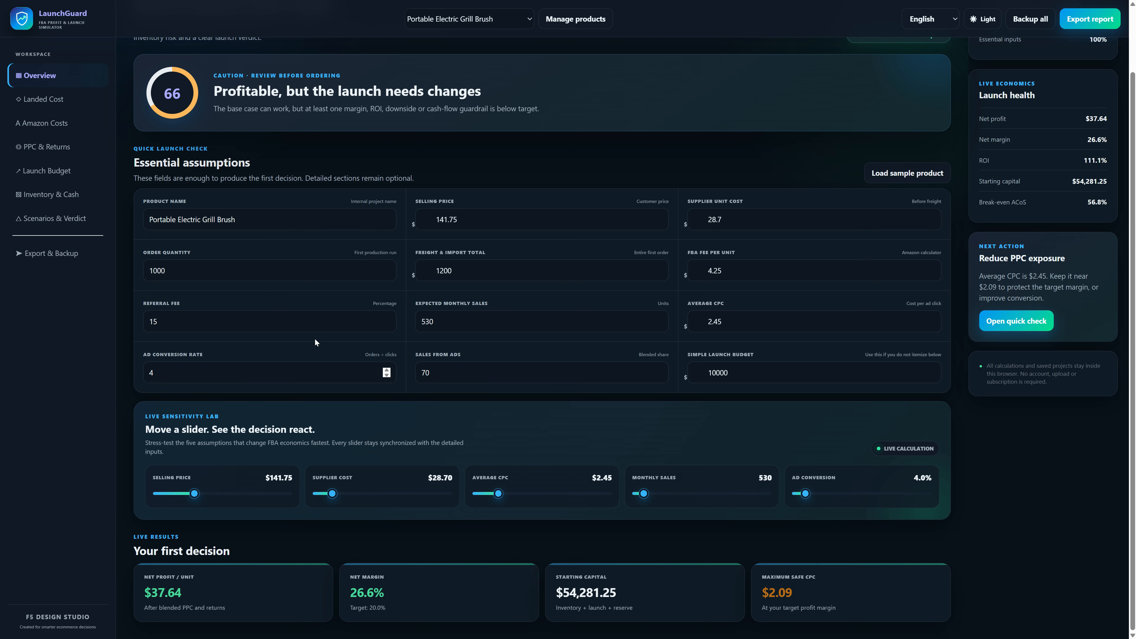
Open the Landed Cost section and go through the production inputs from supplier unit cost to expected defects
left_click(68, 99)
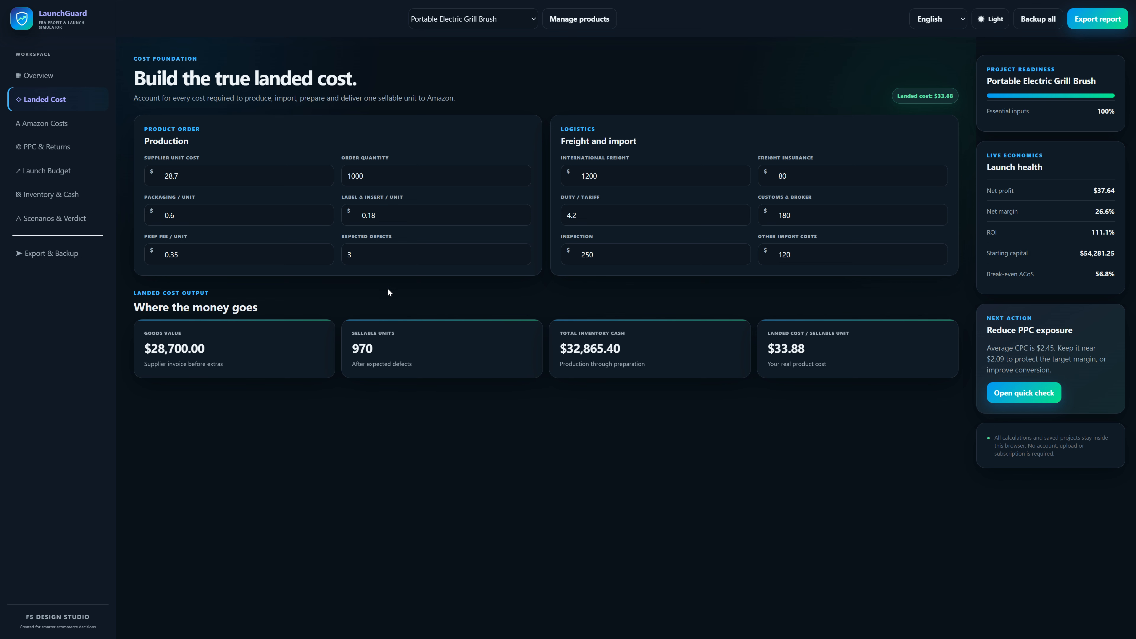
left_click(189, 173)
left_click(193, 197)
left_click_drag(183, 197, 144, 197)
left_click(187, 212)
left_click(384, 199)
left_click_drag(404, 198, 360, 196)
left_click(389, 216)
left_click_drag(188, 235, 144, 235)
left_click(194, 253)
left_click_drag(396, 235, 336, 238)
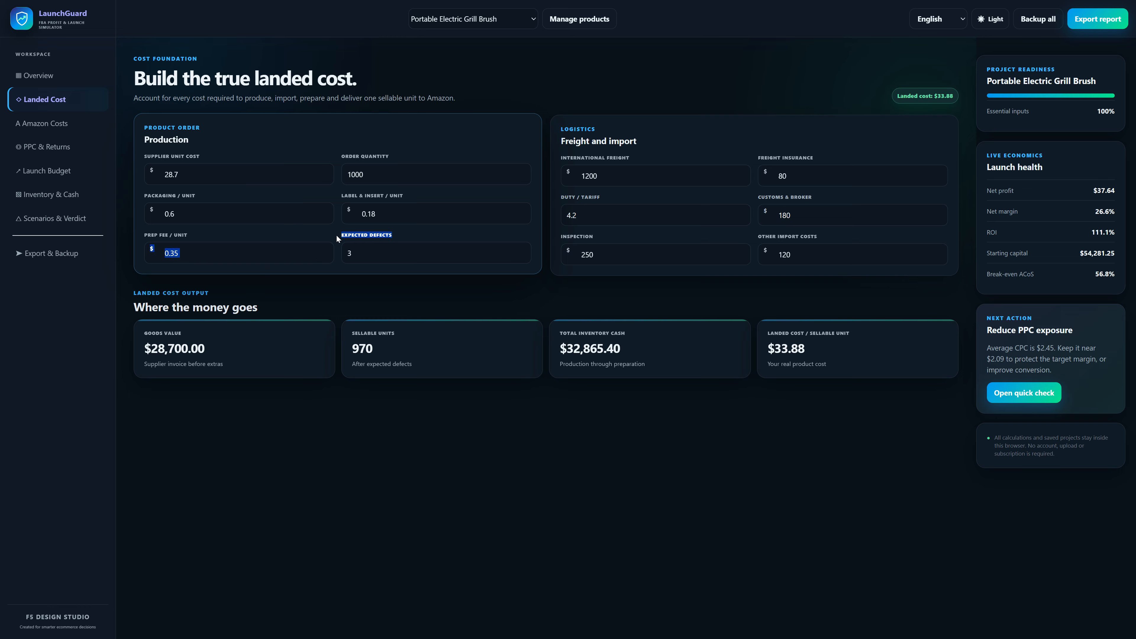
Set the expected defects of the production order to 4
left_click(363, 254)
left_click(521, 250)
left_click(520, 255)
left_click(521, 250)
left_click(521, 250)
left_click(521, 250)
left_click(521, 250)
left_click(521, 249)
left_click(521, 250)
left_click(521, 250)
left_click(521, 250)
left_click(521, 249)
left_click(521, 250)
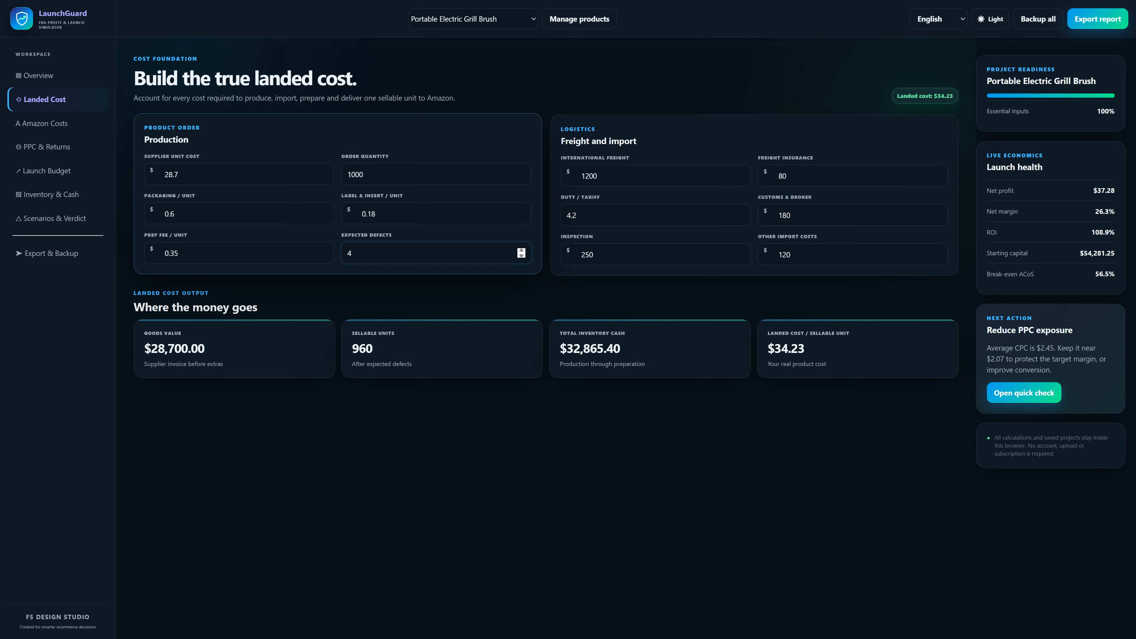
Go through the freight and import costs and set the other import costs to 0
left_click(603, 124)
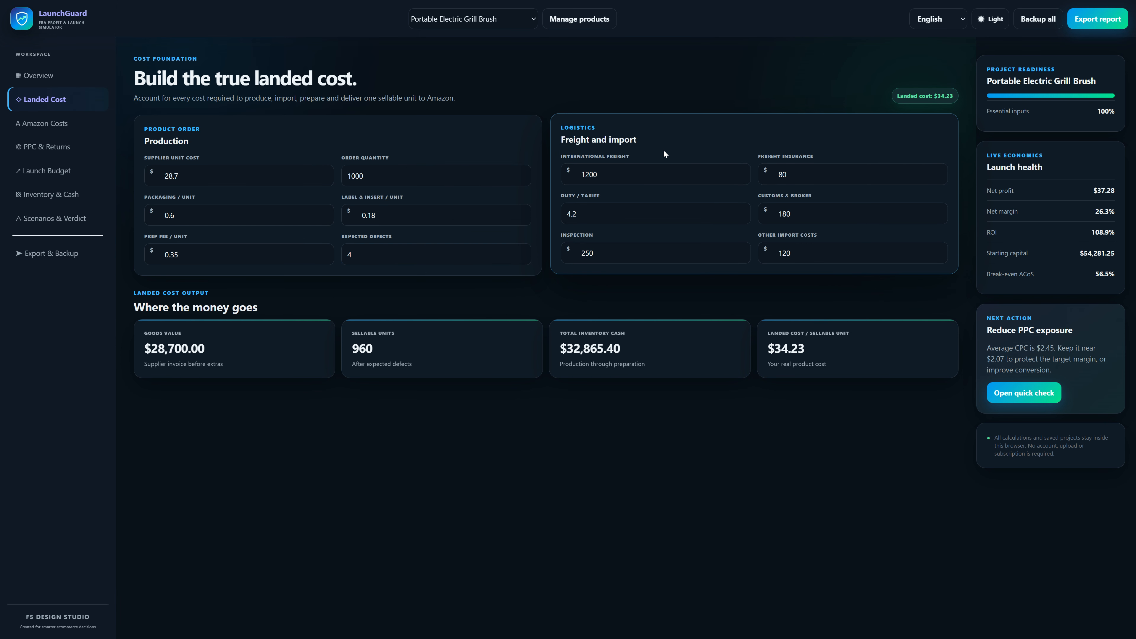
left_click(643, 157)
left_click_drag(765, 156, 814, 156)
left_click_drag(565, 197, 609, 194)
left_click_drag(763, 198, 811, 200)
left_click(566, 237)
left_click(822, 239)
double_click(785, 253)
type("0")
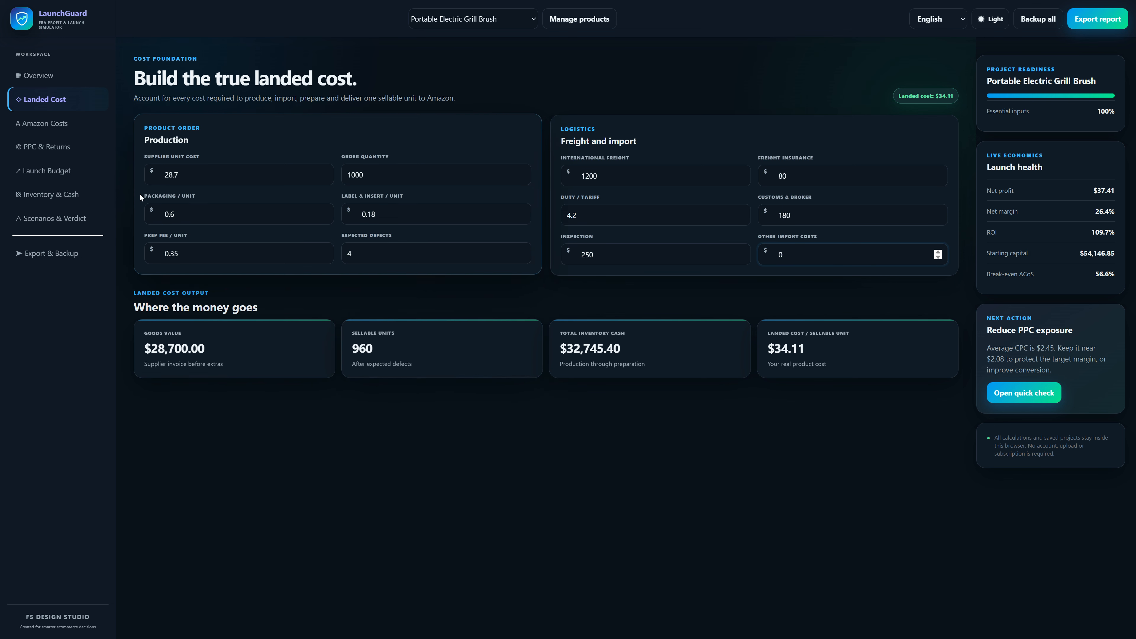
Open the Amazon Costs section, check the project currency and set the selling price to 25.50
left_click(64, 128)
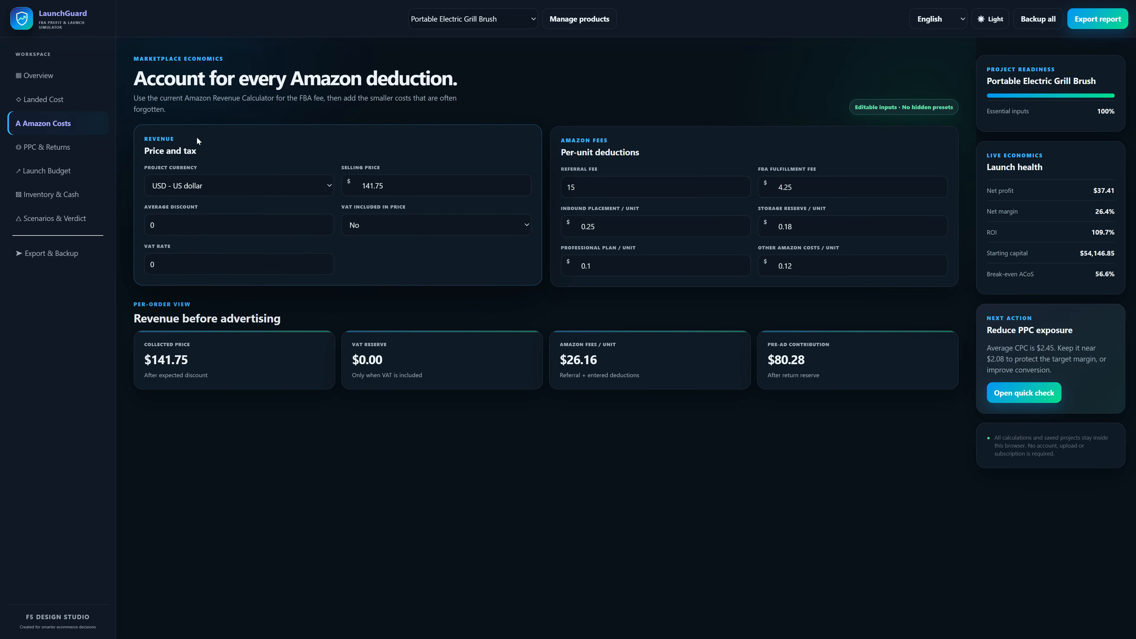
left_click(191, 184)
left_click(286, 189)
left_click(392, 184)
double_click(392, 185)
type("25.50")
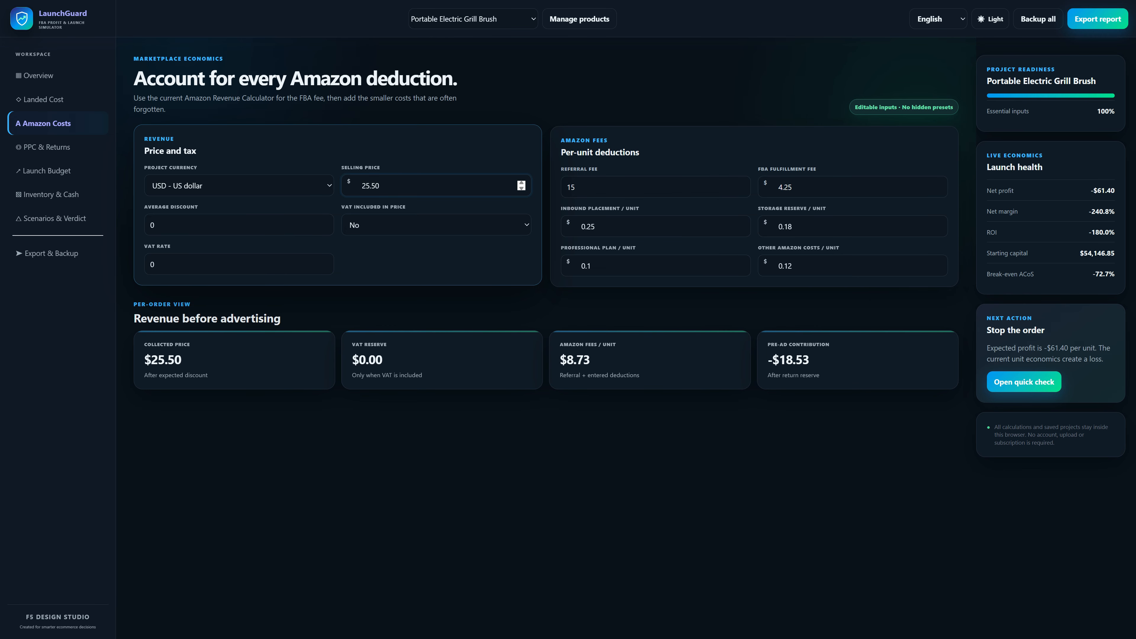
Set the average discount to 15 and mark VAT as included in the price at a VAT rate of 20
left_click(229, 220)
double_click(182, 224)
type("15")
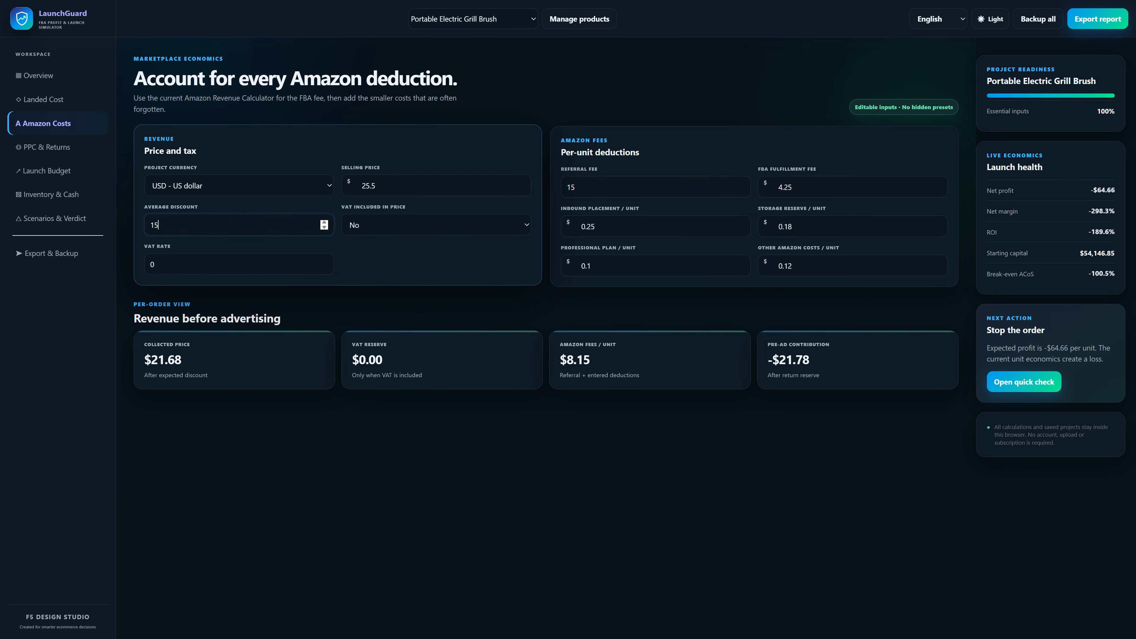
left_click(381, 222)
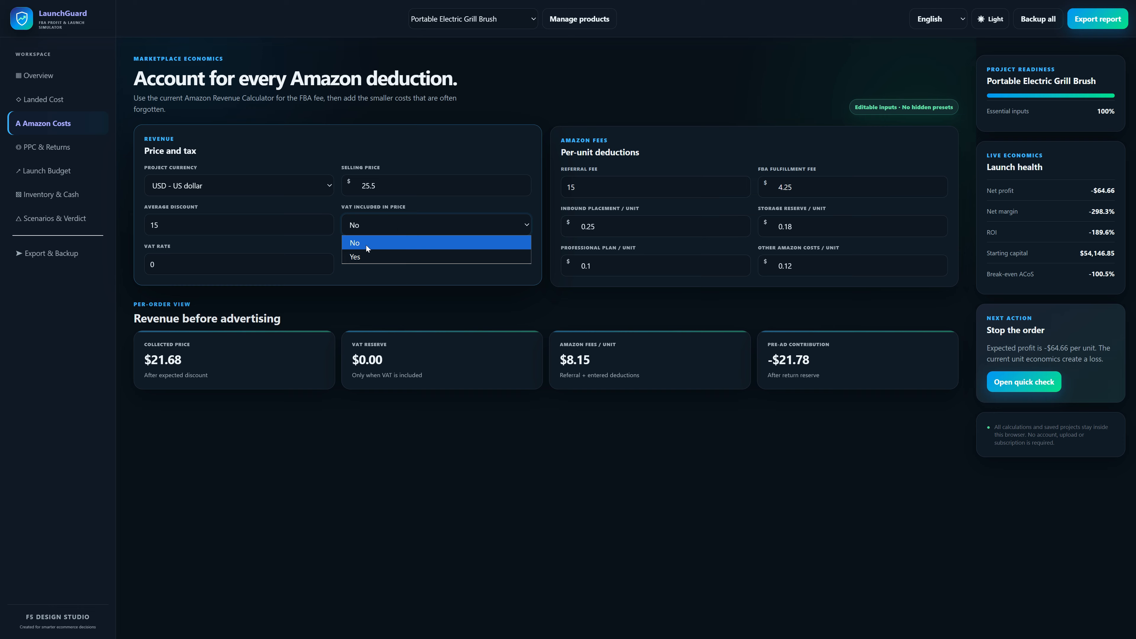
left_click(360, 256)
left_click(216, 264)
key("BackSpace")
type("25")
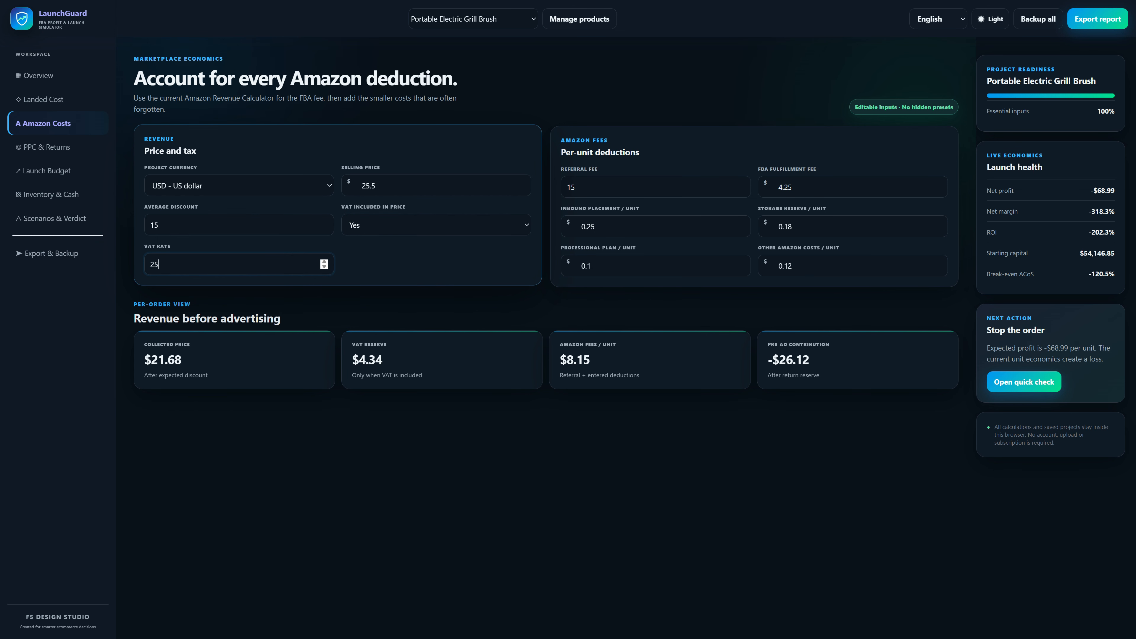
key("BackSpace")
type("0")
Go through the per-unit Amazon deductions from the referral fee to the other Amazon costs
left_click(400, 268)
left_click(591, 182)
left_click(740, 184)
left_click(740, 185)
left_click(742, 188)
left_click(741, 187)
left_click(812, 185)
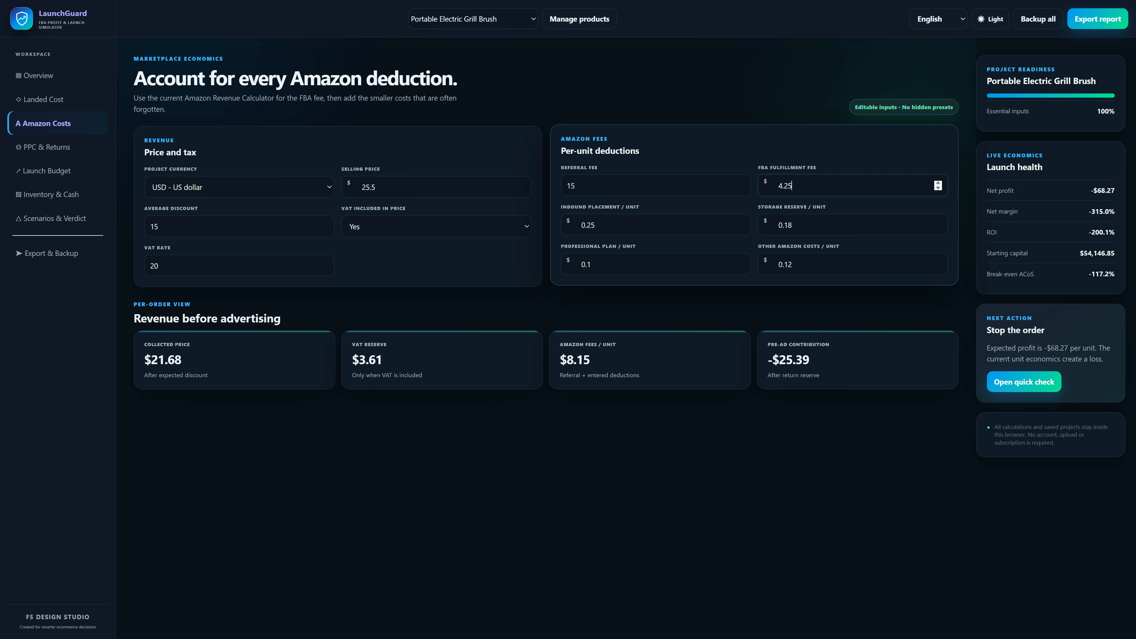
left_click_drag(649, 207, 561, 208)
left_click_drag(833, 208, 758, 210)
left_click_drag(642, 247, 561, 251)
left_click(653, 246)
mouse_move(849, 250)
left_mouse_down()
mouse_move(752, 258)
mouse_move(844, 249)
left_mouse_up()
left_click(786, 305)
Open the PPC & Returns section, check the advertising assumptions and set sales attributed to ads to 40
left_click(88, 157)
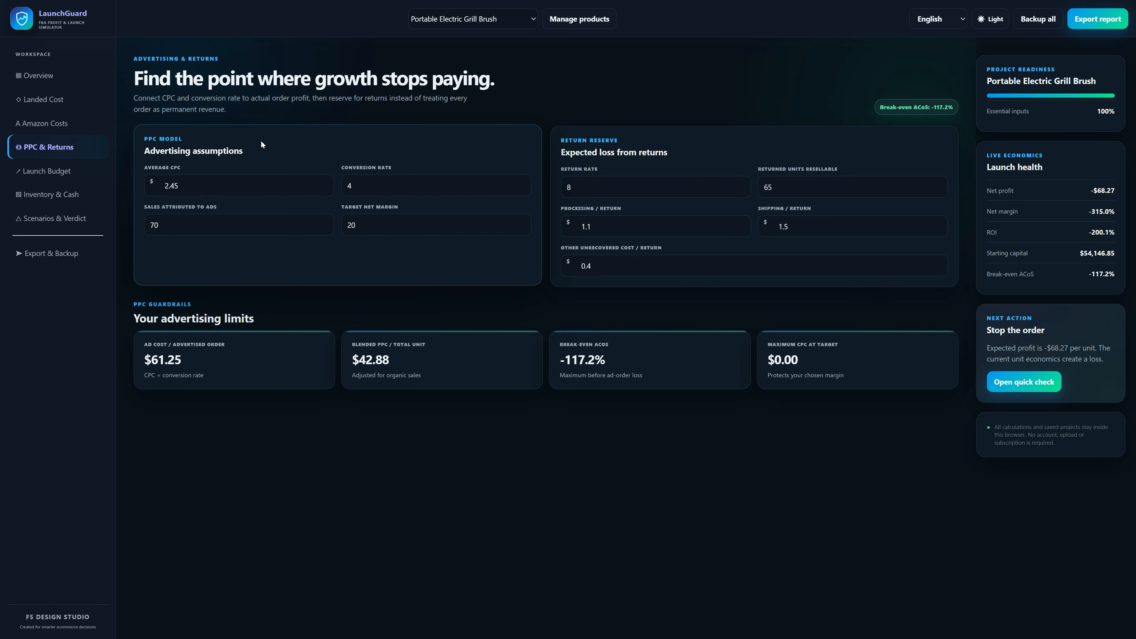
double_click(195, 186)
left_click(206, 186)
left_click(359, 183)
left_click_drag(146, 206, 195, 205)
left_click(231, 206)
double_click(176, 224)
left_click(184, 226)
double_click(194, 225)
key("BackSpace")
type("40")
Fine-tune the sales attributed to ads to 43
left_click(212, 185)
left_click(194, 221)
left_click_drag(189, 224, 140, 223)
left_click(322, 223)
left_click(322, 223)
left_click(322, 223)
left_click(322, 223)
left_click(322, 223)
left_click(323, 223)
left_click(322, 223)
left_click(323, 223)
left_click(325, 228)
left_click(325, 228)
left_click(325, 228)
left_click(325, 228)
left_click(325, 227)
left_click(325, 228)
left_click(325, 228)
left_click(323, 223)
left_click(324, 222)
Set the target net margin in the advertising assumptions to 21.1
double_click(386, 229)
left_click(381, 227)
left_click_drag(399, 226, 341, 227)
left_click(374, 226)
double_click(381, 226)
left_click(522, 223)
left_click(521, 229)
double_click(523, 222)
left_click(523, 222)
left_click(523, 222)
left_click(523, 222)
left_click(523, 222)
left_click(523, 222)
left_click(523, 222)
left_click(523, 222)
left_click(523, 221)
left_click(523, 221)
Set the return rate in the return reserve to 9
left_click_drag(625, 138, 561, 139)
left_click(641, 139)
left_click(618, 190)
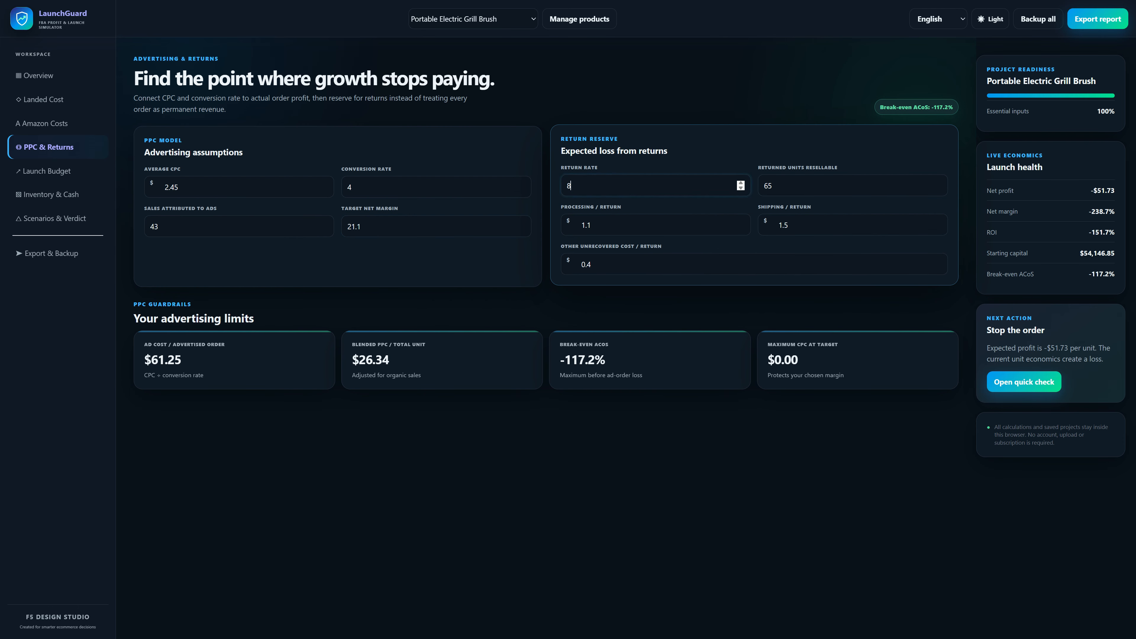
left_click(741, 183)
double_click(599, 189)
type("9")
Check the remaining return reserve fields and set the processing cost per return to 1.15
left_click(786, 186)
left_click_drag(835, 168, 810, 168)
left_click_drag(626, 209, 574, 208)
left_click_drag(812, 208, 750, 213)
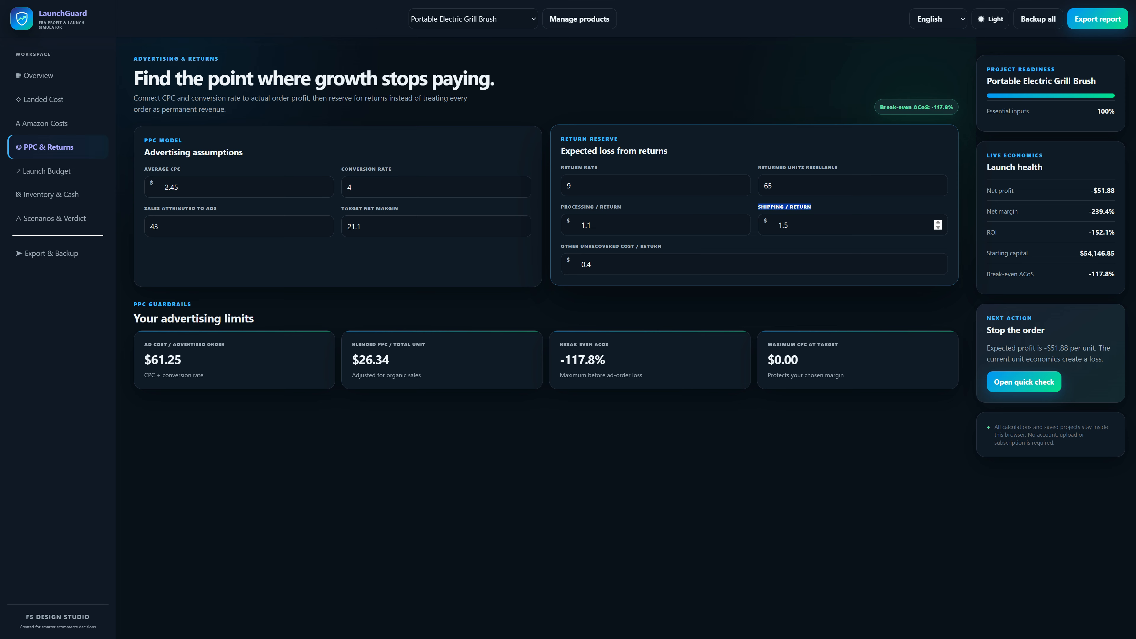
left_click(633, 248)
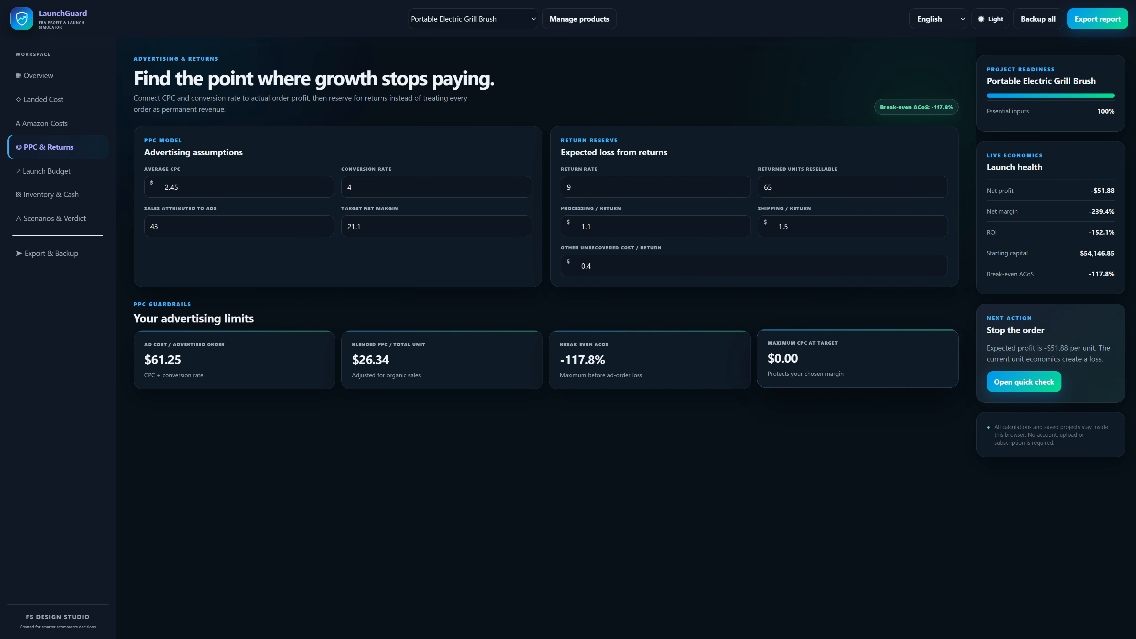
left_click_drag(665, 248, 571, 246)
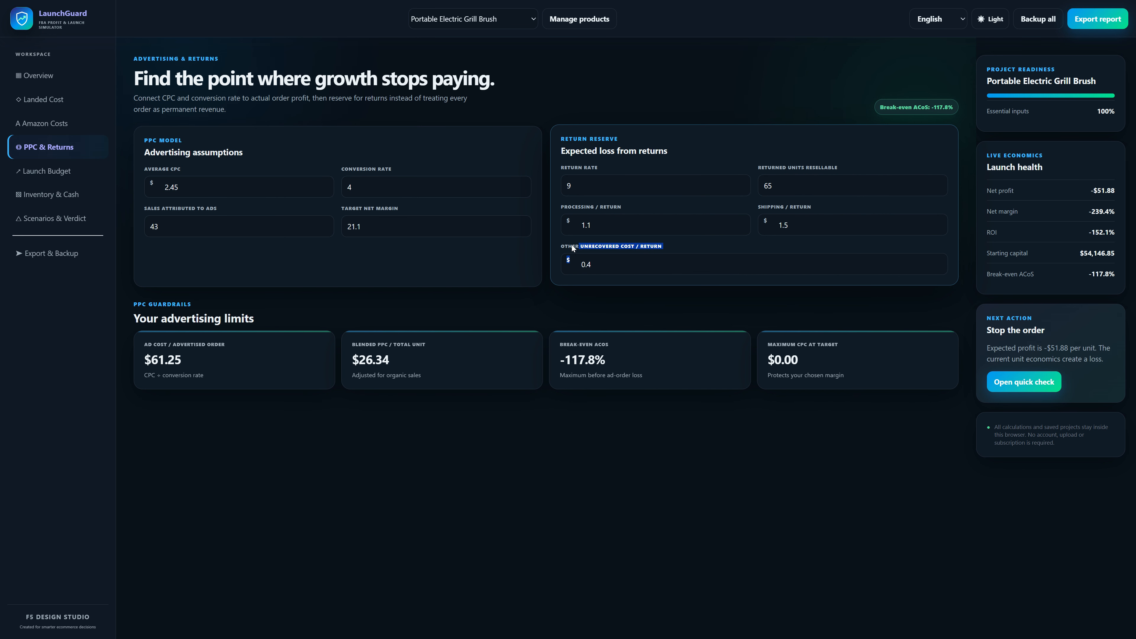
left_click(608, 263)
left_click(742, 223)
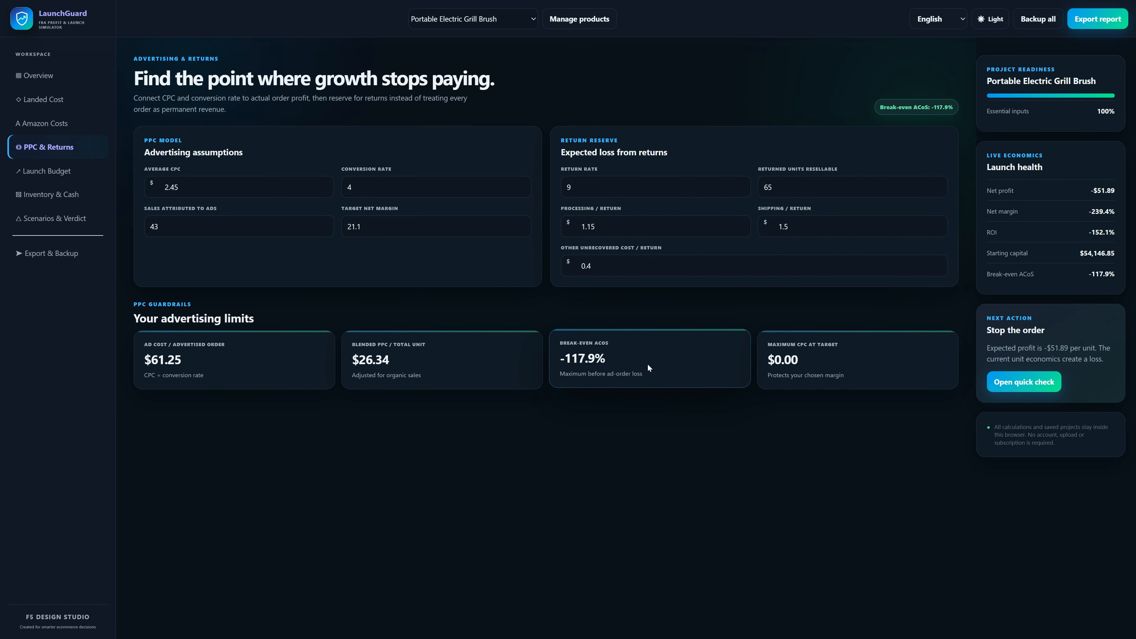
Examine the advertising limits, focusing on the break-even ACoS and the maximum CPC at target
left_click_drag(622, 343, 552, 343)
left_click_drag(850, 344, 766, 344)
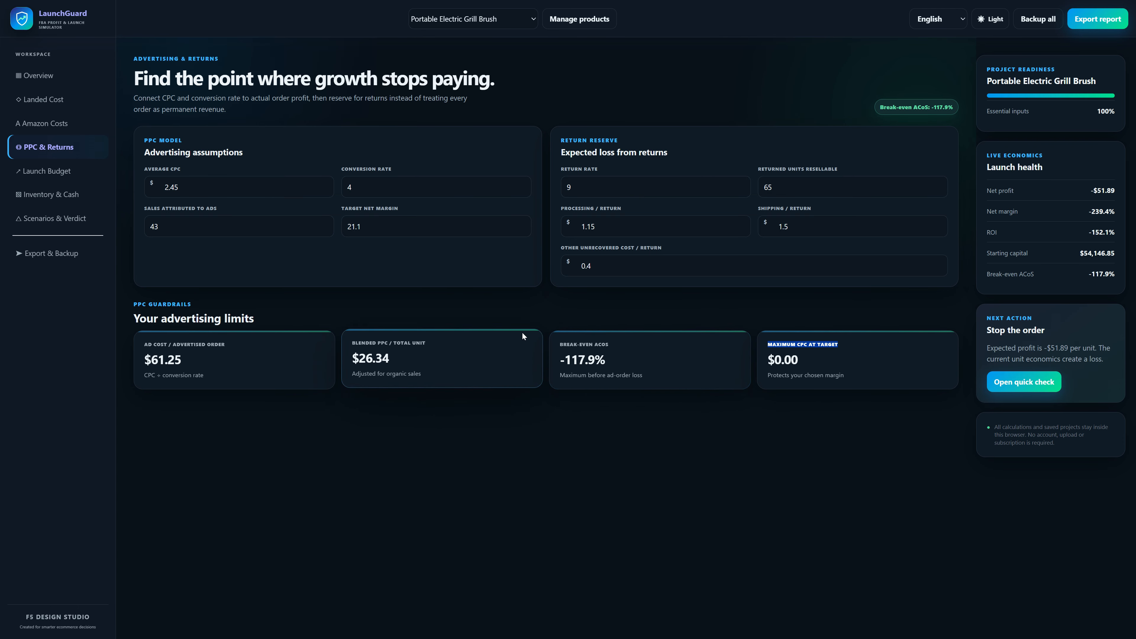
left_click(711, 340)
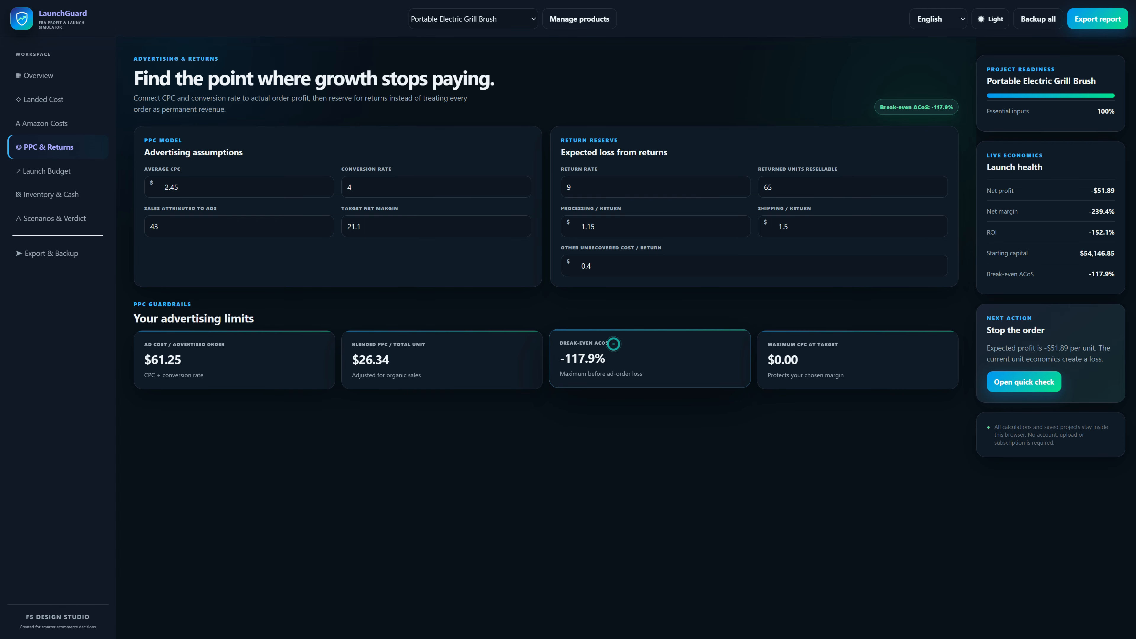
left_click_drag(649, 375, 559, 341)
left_click(640, 355)
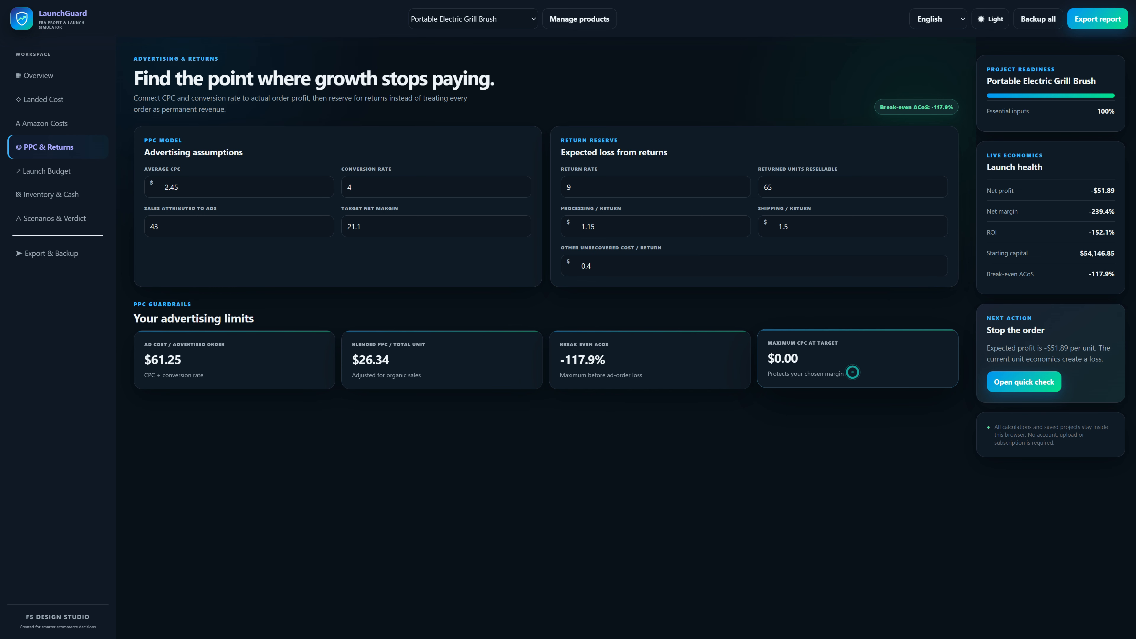
left_click_drag(853, 372, 768, 344)
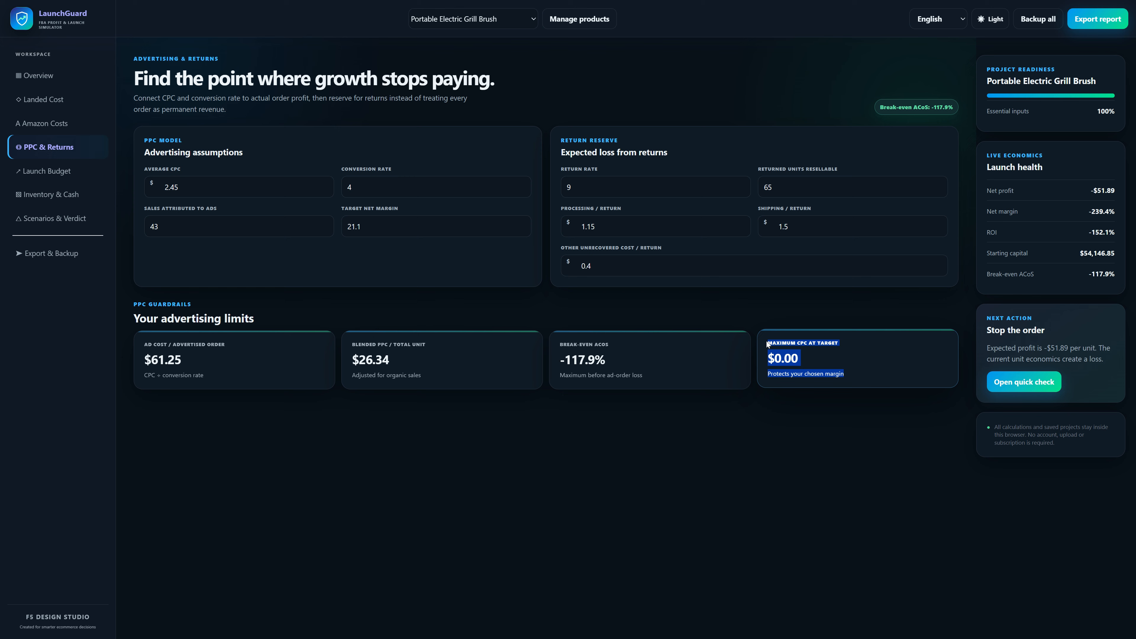
left_click(890, 353)
left_click_drag(870, 374, 763, 345)
left_click(865, 353)
Set the other unrecovered cost per return to 0 and the processing cost per return to 1.16
left_click(632, 262)
key("ctrl+a")
type("4")
double_click(606, 266)
type("0")
left_click(605, 225)
key("BackSpace")
type("6")
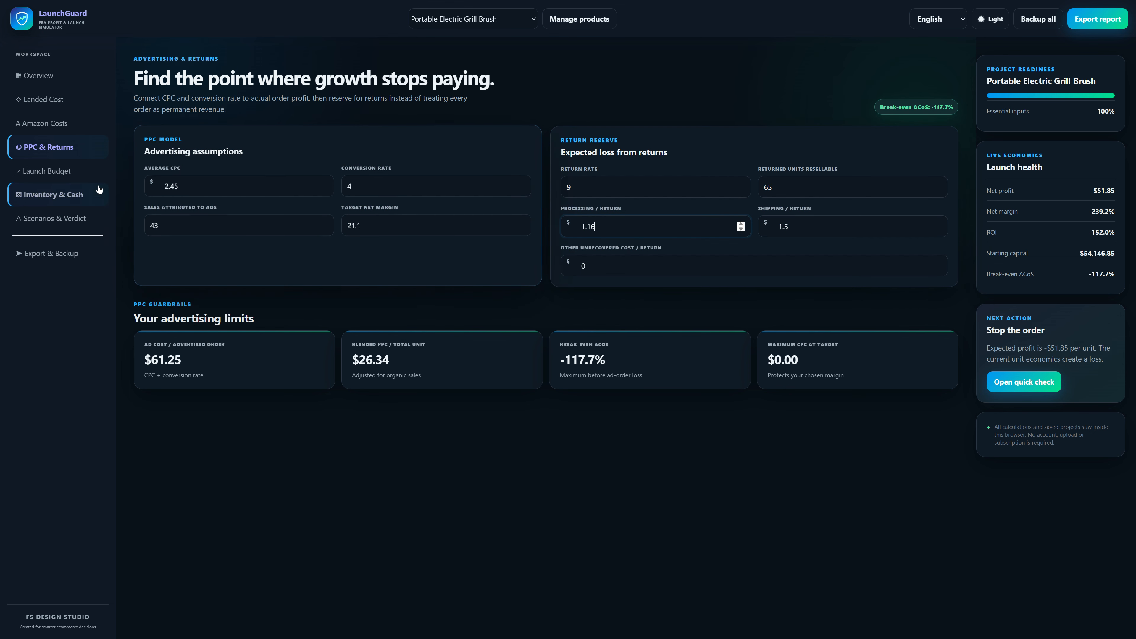
Open the Launch Budget section and go through the one-time costs from samples to video
left_click(67, 180)
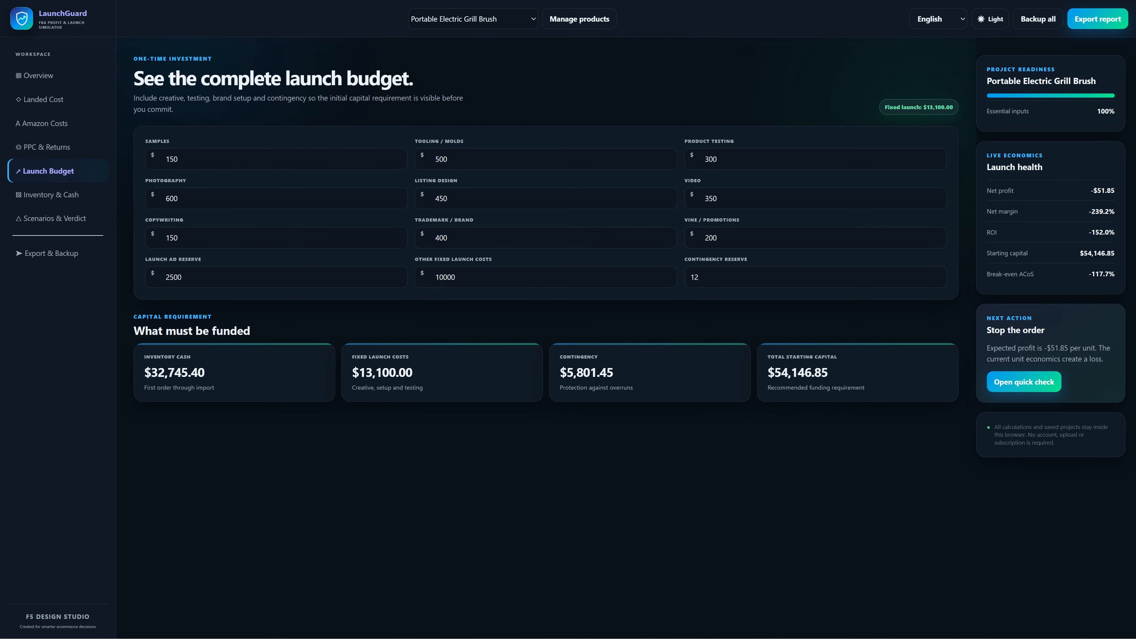
left_click_drag(154, 78, 264, 78)
left_click(340, 79)
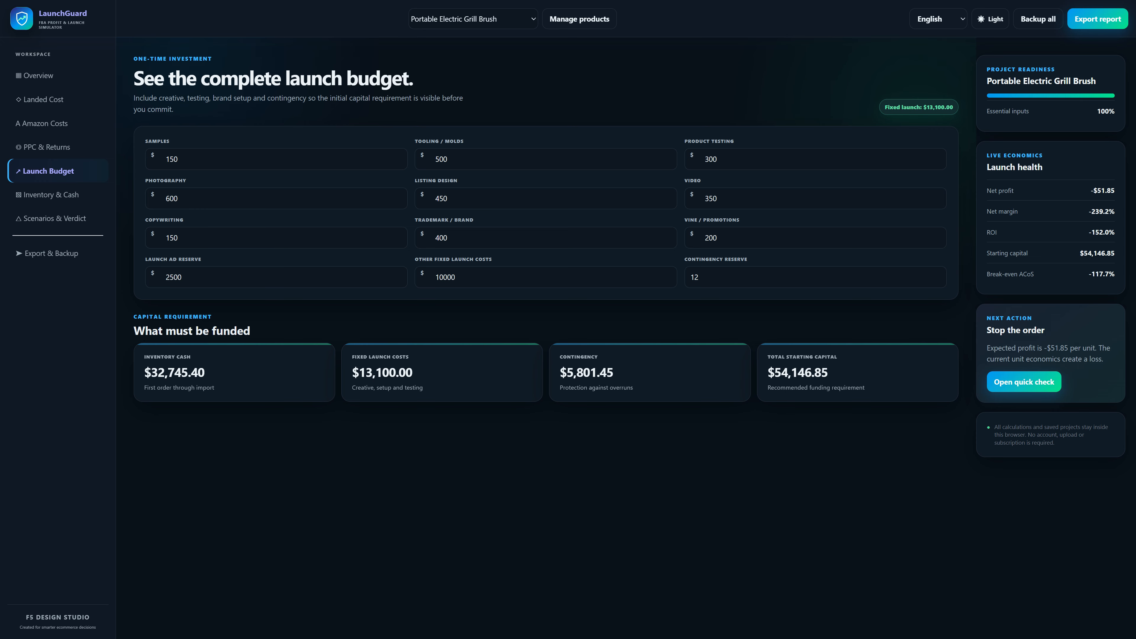
left_click(195, 164)
left_click(485, 163)
left_click_drag(744, 155, 699, 157)
left_click_drag(200, 184, 149, 180)
left_click_drag(471, 181, 415, 181)
left_click(707, 183)
Go through the launch budget from copywriting to the contingency reserve and check the starting capital
left_click_drag(198, 223, 140, 220)
left_click(477, 223)
left_click_drag(418, 222, 415, 222)
left_click(453, 236)
left_click_drag(747, 220, 726, 219)
left_click_drag(208, 260, 148, 260)
left_click(217, 276)
left_click_drag(500, 259, 415, 259)
left_click_drag(751, 261, 684, 260)
left_click(746, 281)
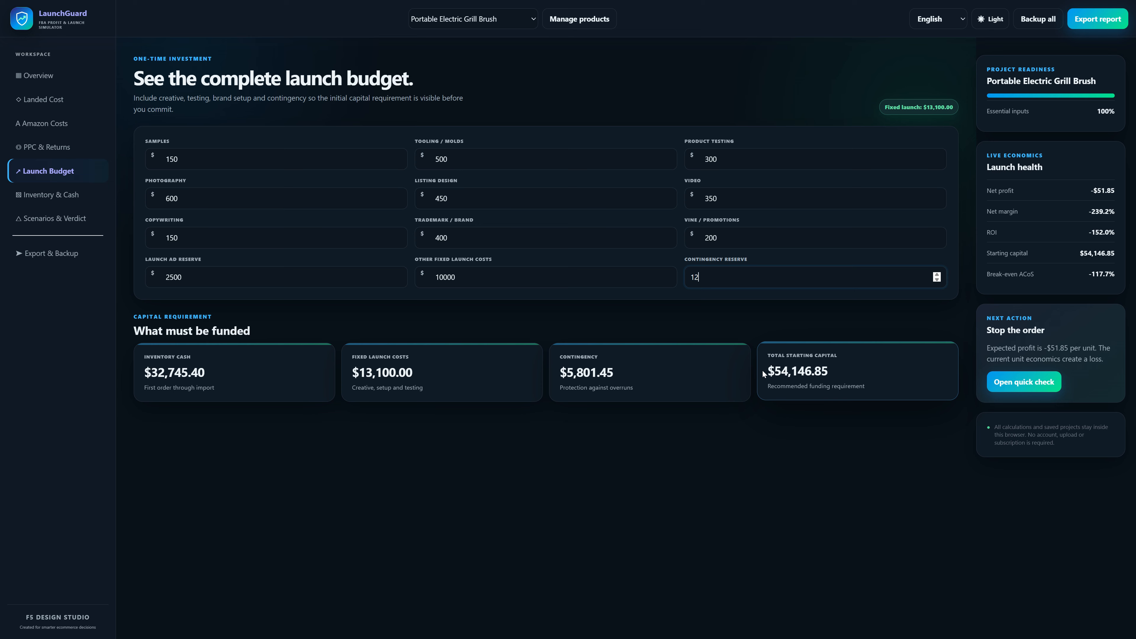
left_click_drag(1033, 254, 986, 254)
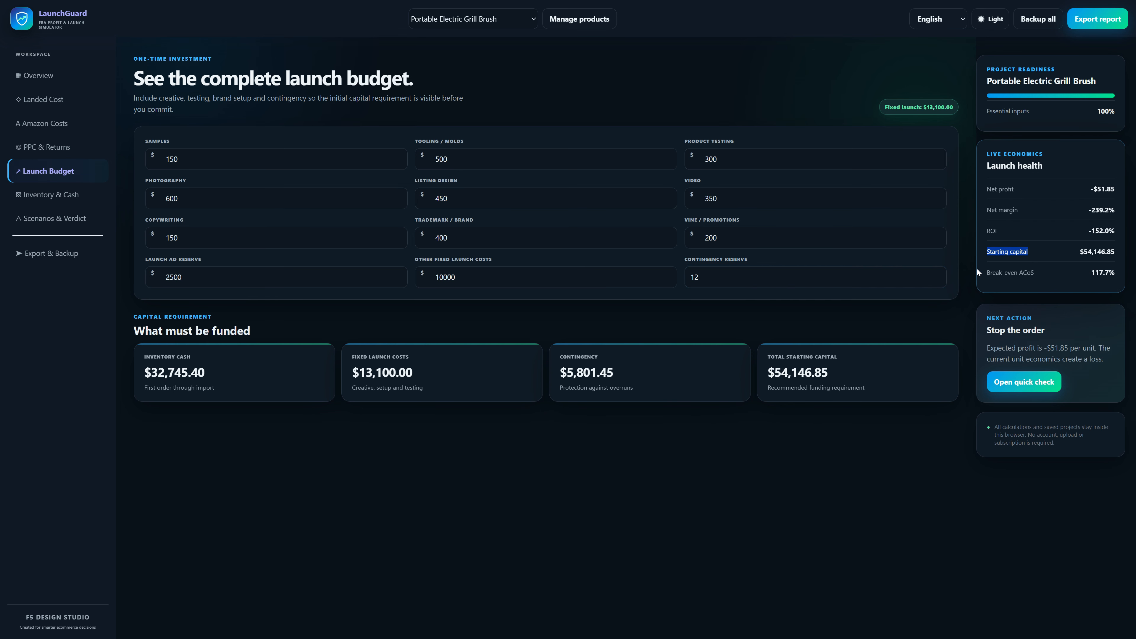
left_click(880, 329)
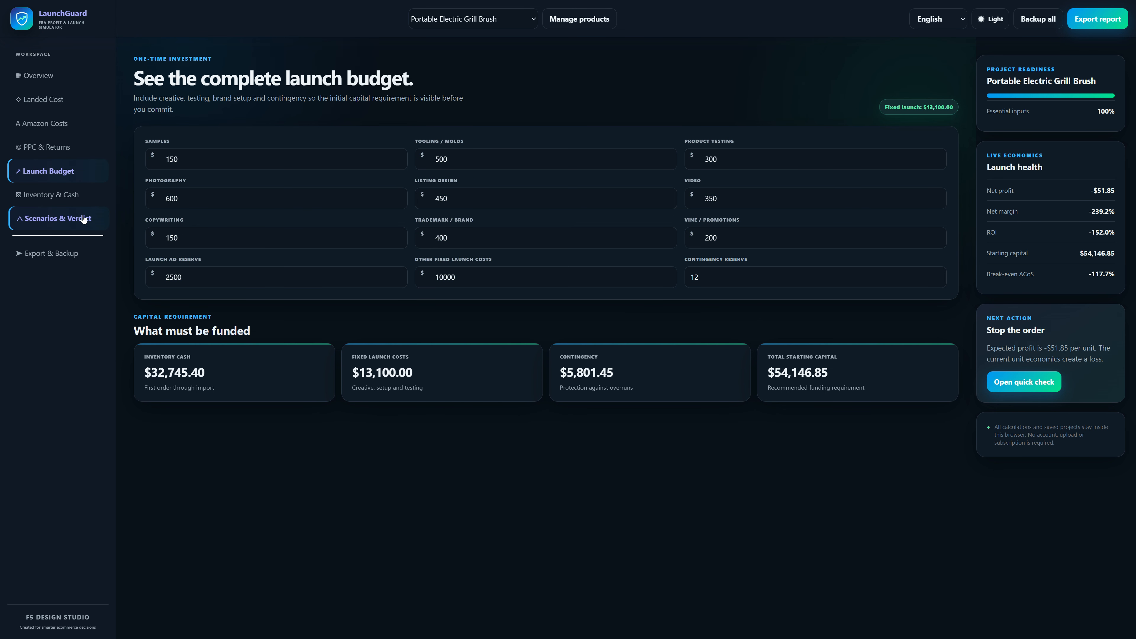
Open the Inventory & Cash section and set the expected monthly sales to 540
left_click(60, 197)
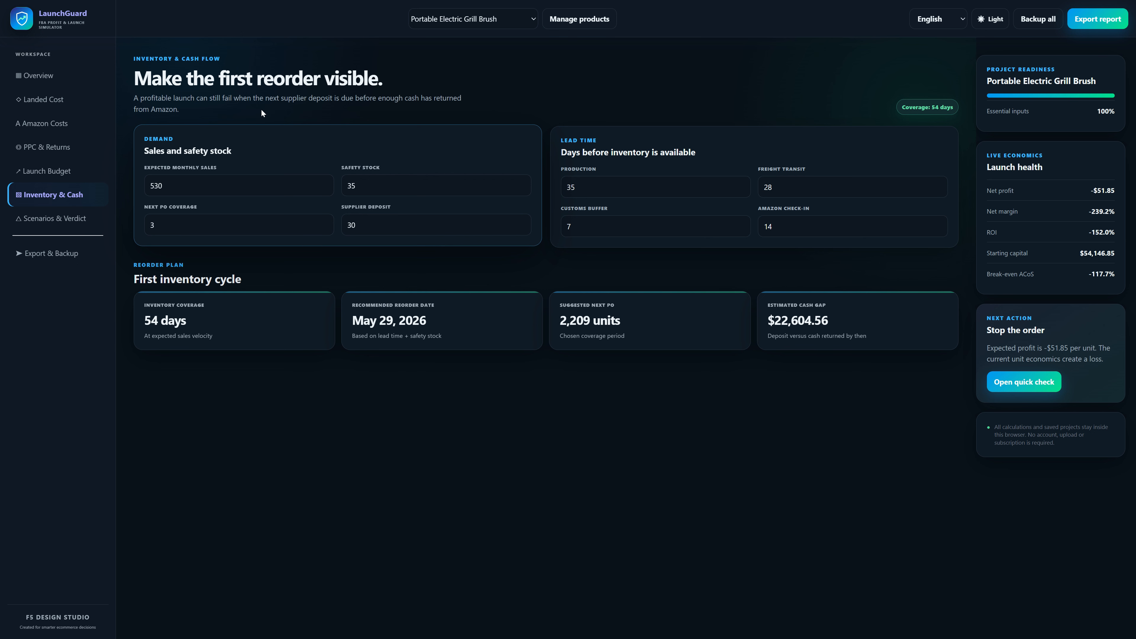
left_click_drag(149, 139, 162, 139)
left_click(204, 144)
left_click(180, 188)
double_click(202, 184)
left_click(325, 183)
left_click(324, 183)
left_click(325, 183)
left_click(325, 184)
Go through the safety stock, next PO coverage and supplier deposit assumptions
left_click(356, 185)
left_click(269, 219)
left_click(397, 224)
left_click(438, 224)
left_click(401, 232)
Set the production lead time to 40 days and the freight transit to 30 days
left_click(592, 182)
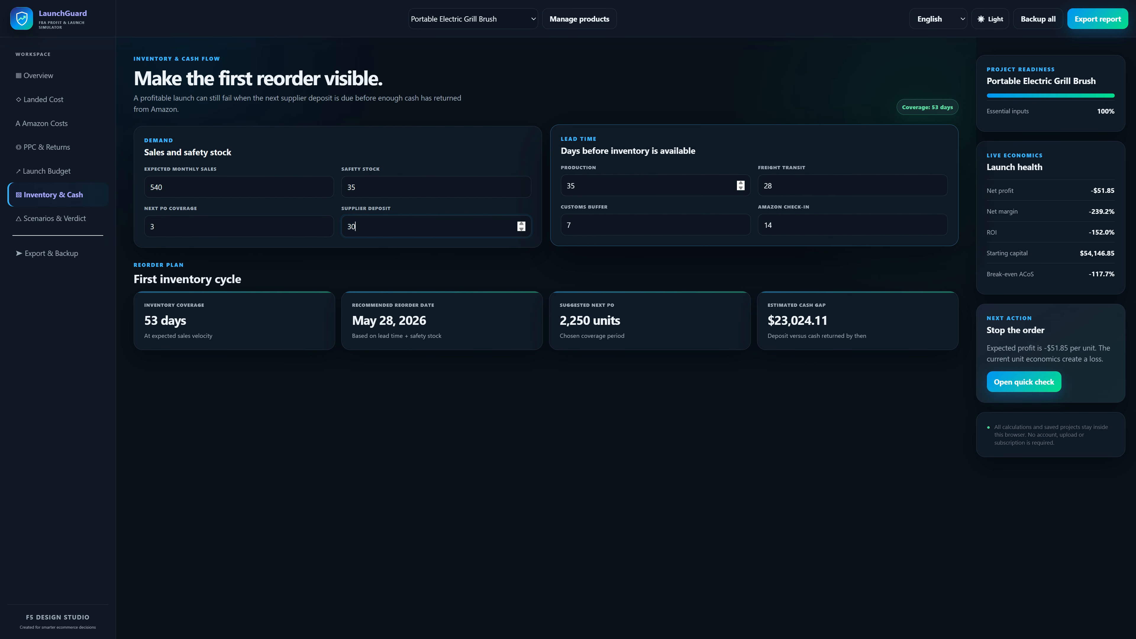
key("Up")
key("Up")
key("Up")
key("Up")
key("Up")
left_click(938, 183)
left_click(939, 183)
Set the customs buffer to 8 days and the Amazon check-in to 16 days
left_click(641, 224)
left_click(741, 222)
left_click(939, 223)
left_click(939, 223)
Examine the first inventory cycle's coverage, recommended reorder date, suggested next PO and estimated cash gap
left_click(206, 311)
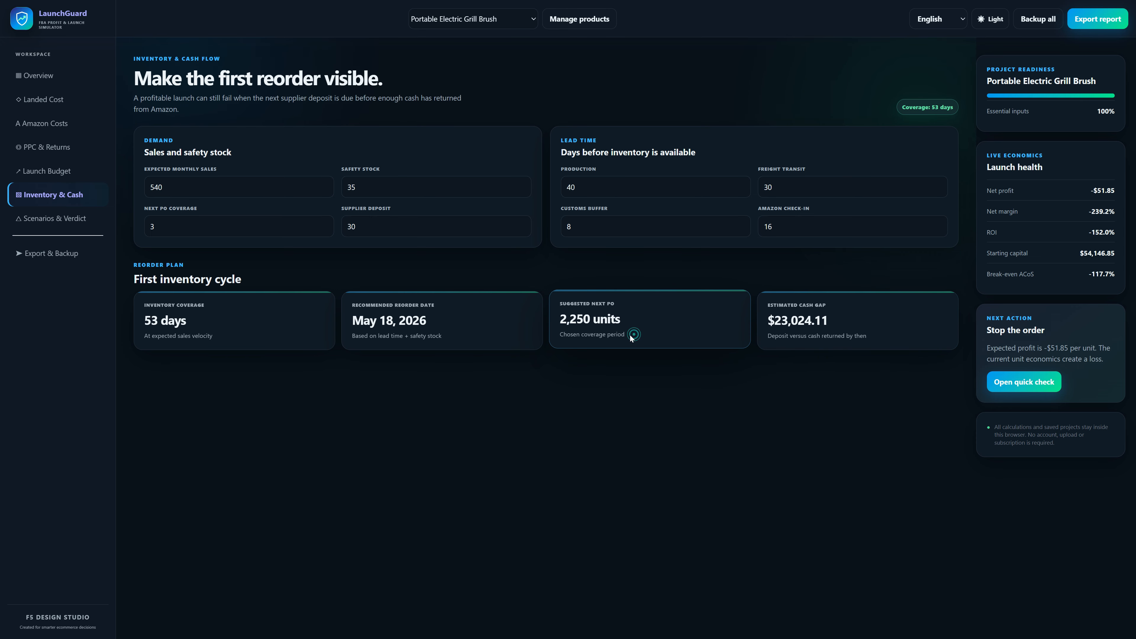
left_click_drag(631, 335, 555, 302)
left_click_drag(521, 335, 345, 305)
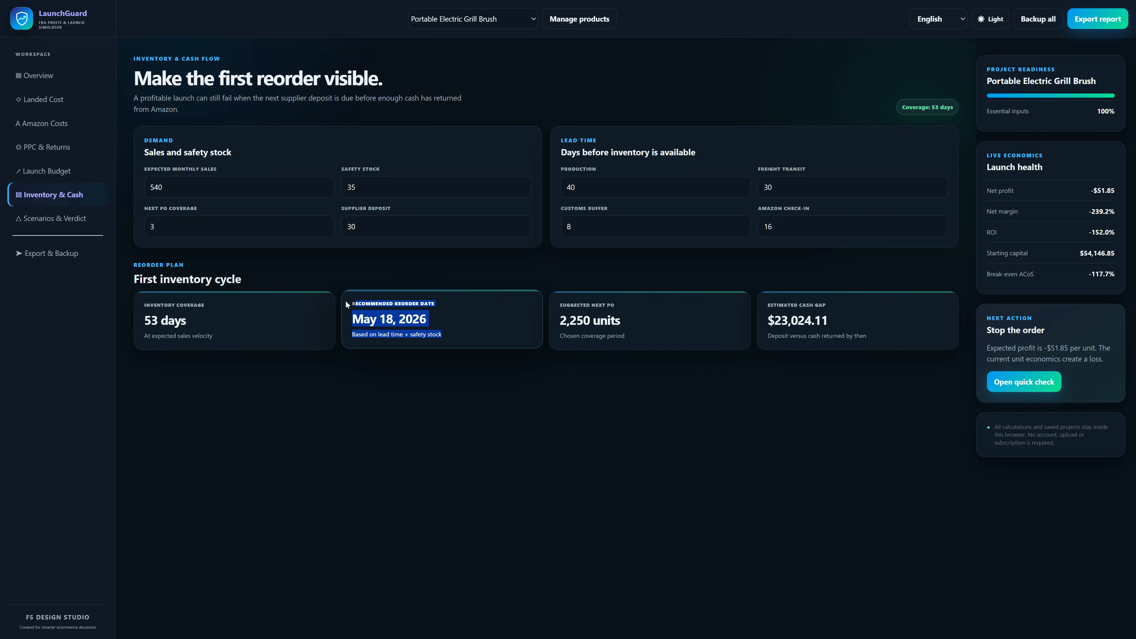
left_click_drag(248, 326, 134, 302)
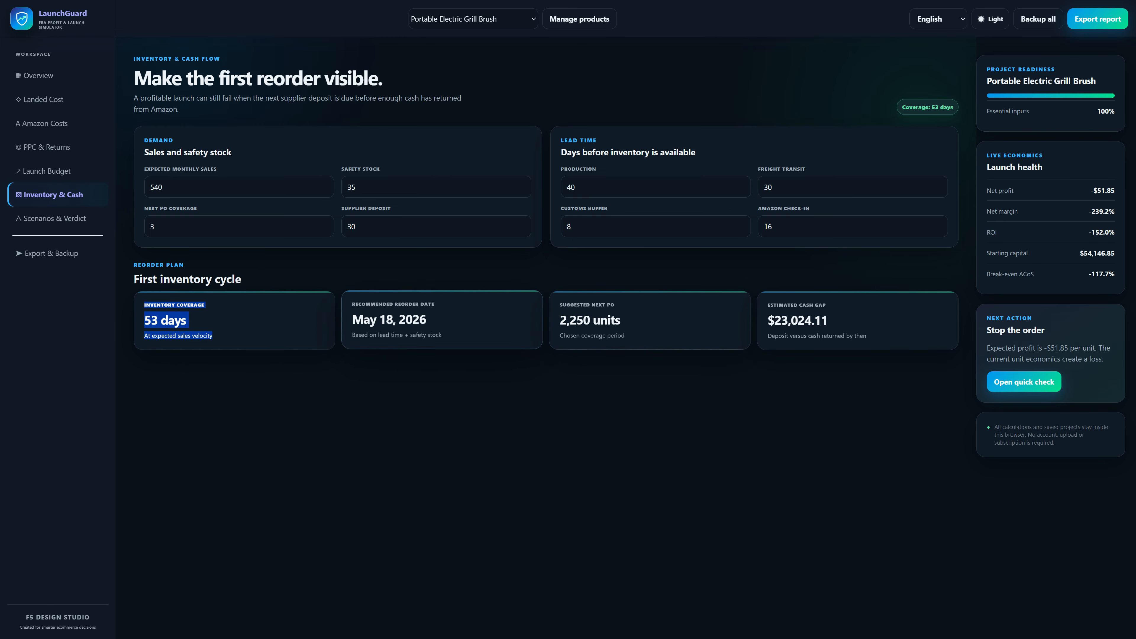
left_click_drag(767, 325, 832, 321)
left_click(836, 320)
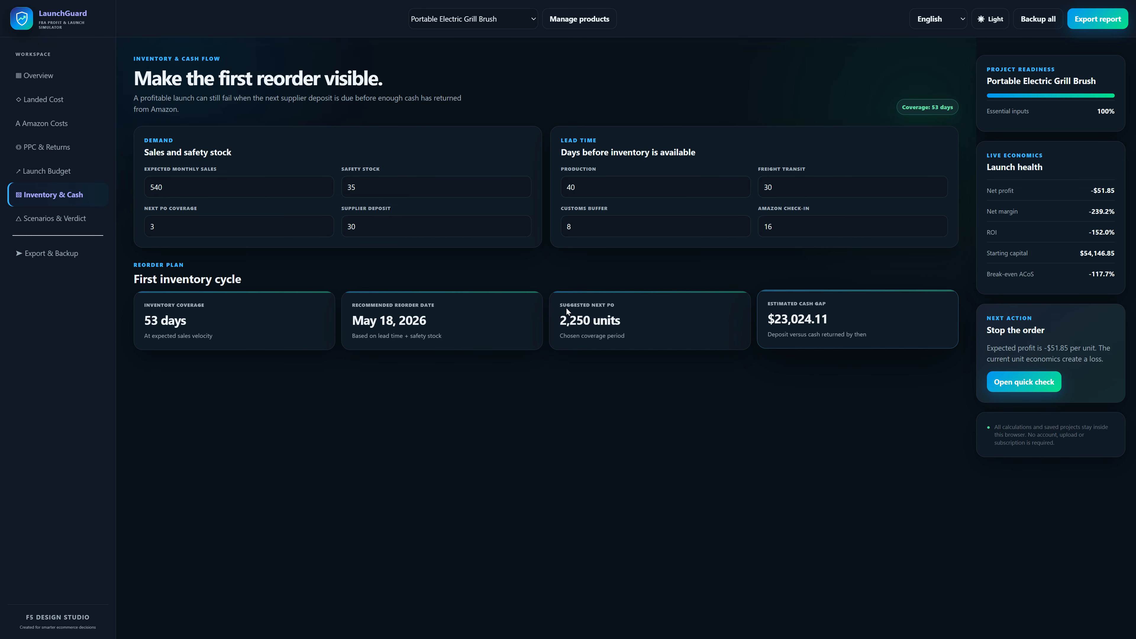
left_click_drag(831, 323, 768, 321)
left_click(835, 318)
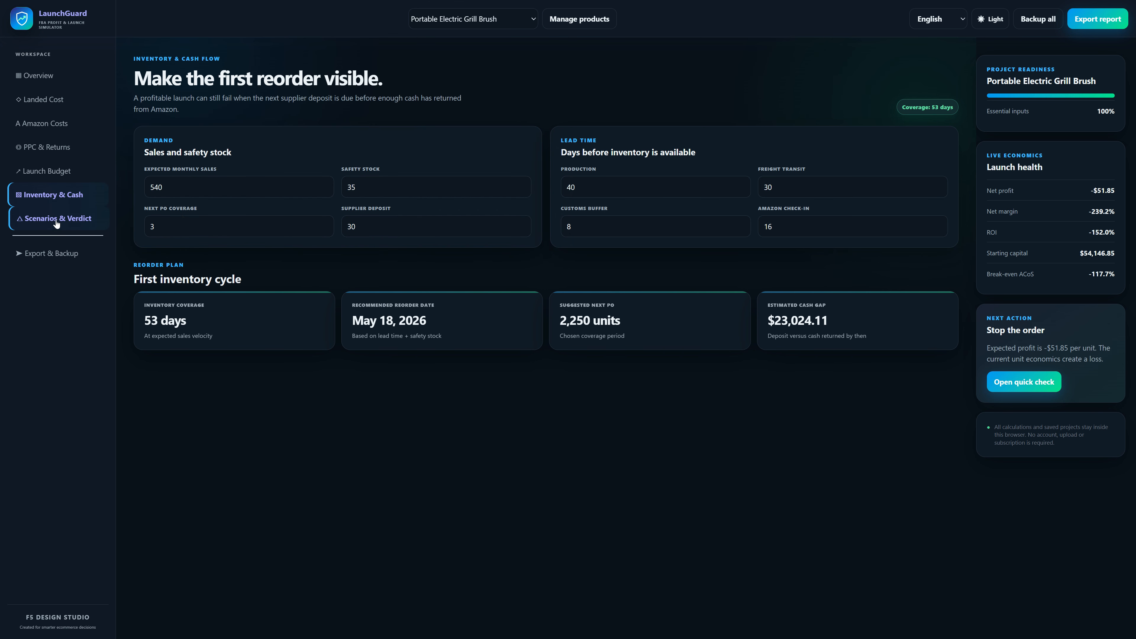
Open the Scenarios & Verdict section and look through the scenario comparison down to the scenario assumptions
left_click(70, 220)
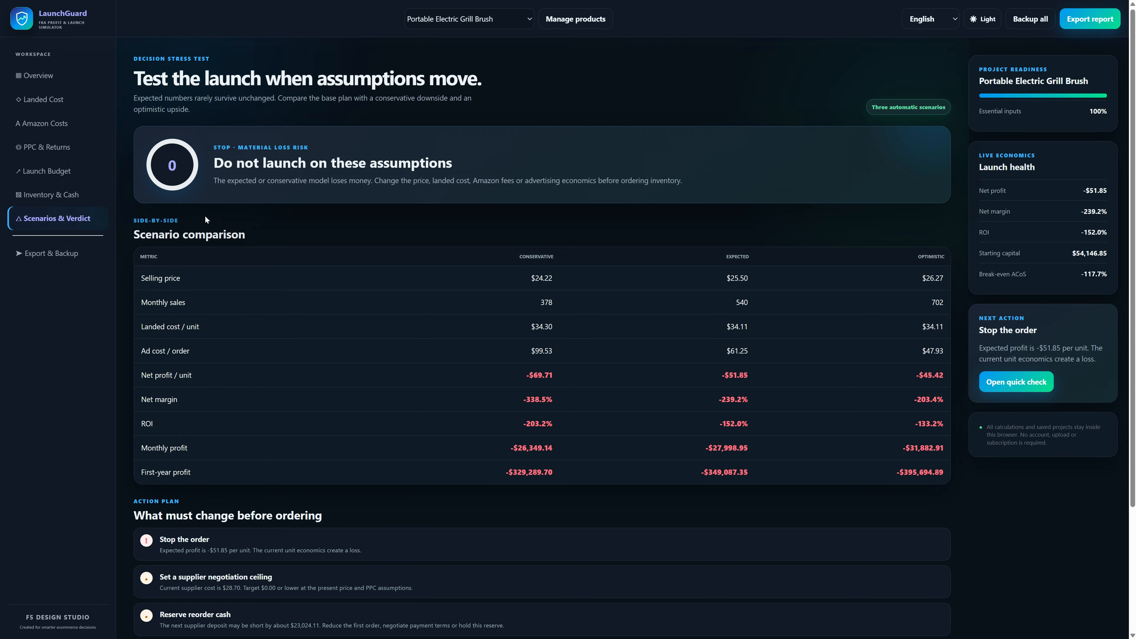
left_click_drag(135, 77, 503, 83)
left_click(502, 83)
scroll(543, 313, "down", 1)
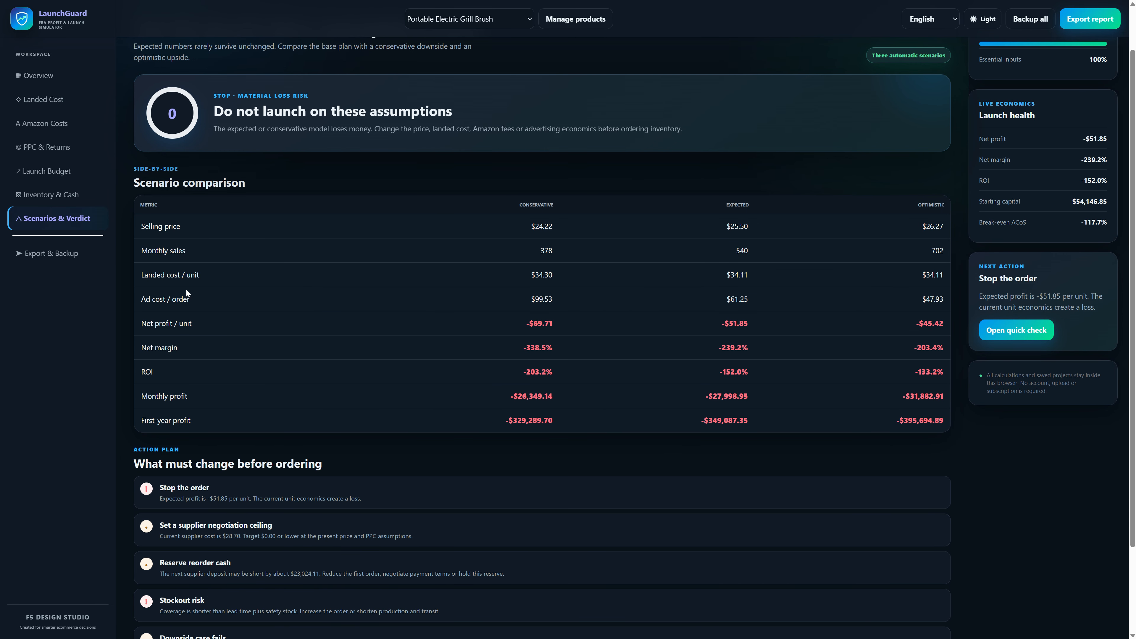
left_click_drag(131, 183, 262, 186)
left_click(294, 185)
scroll(276, 219, "down", 2)
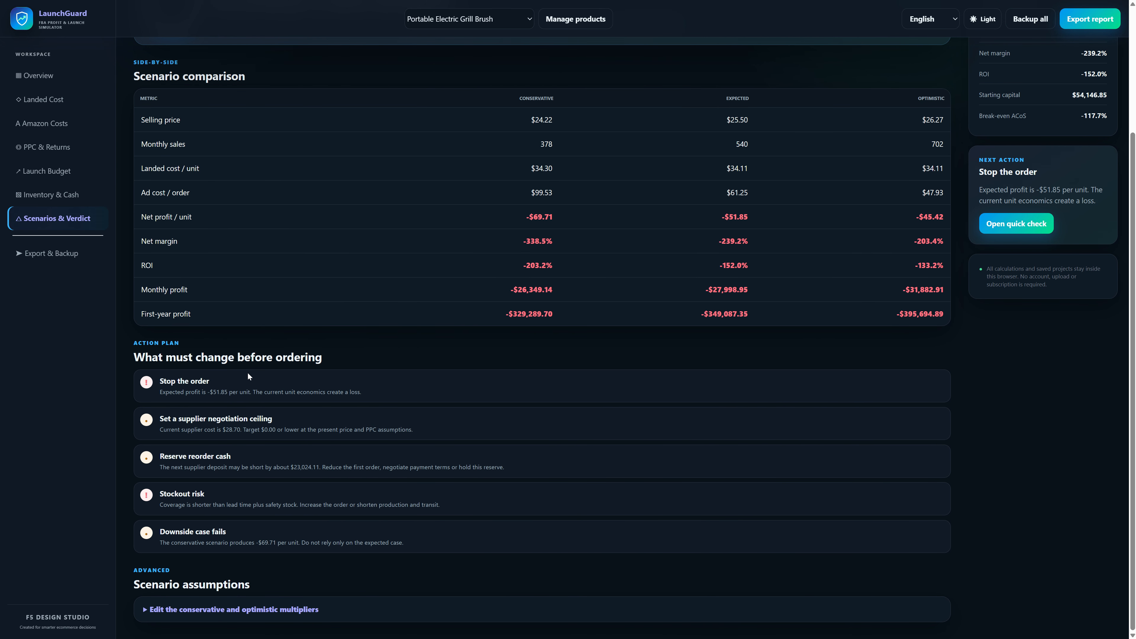
Examine the launch verdict above the scenario comparison
scroll(378, 510, "up", 3)
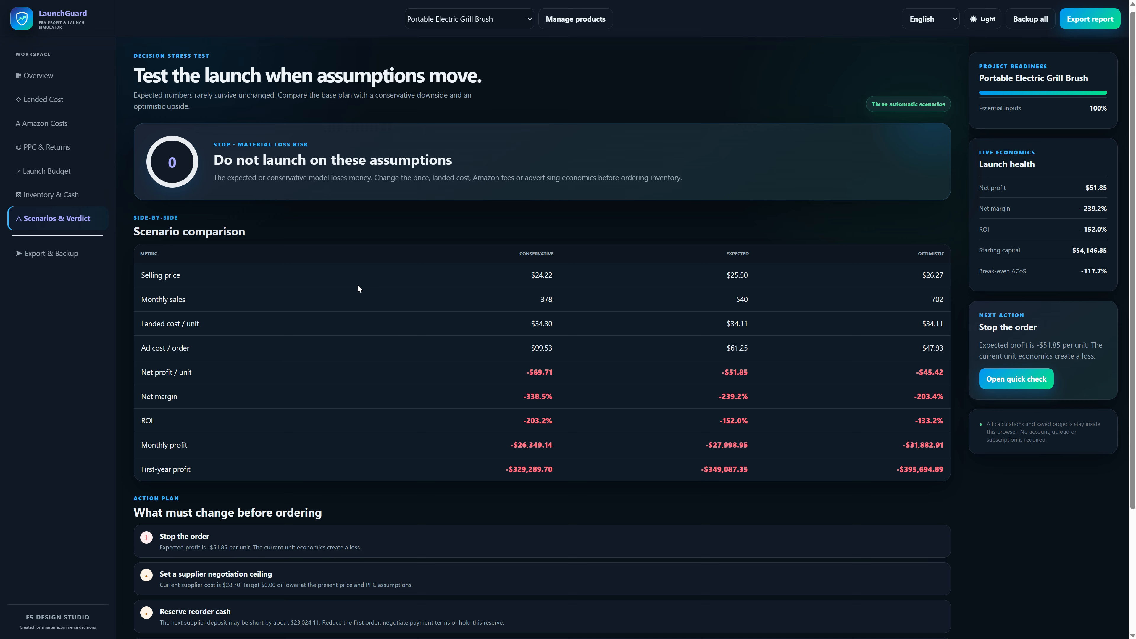
left_click_drag(211, 160, 500, 162)
left_click(502, 163)
scroll(358, 258, "up", 1)
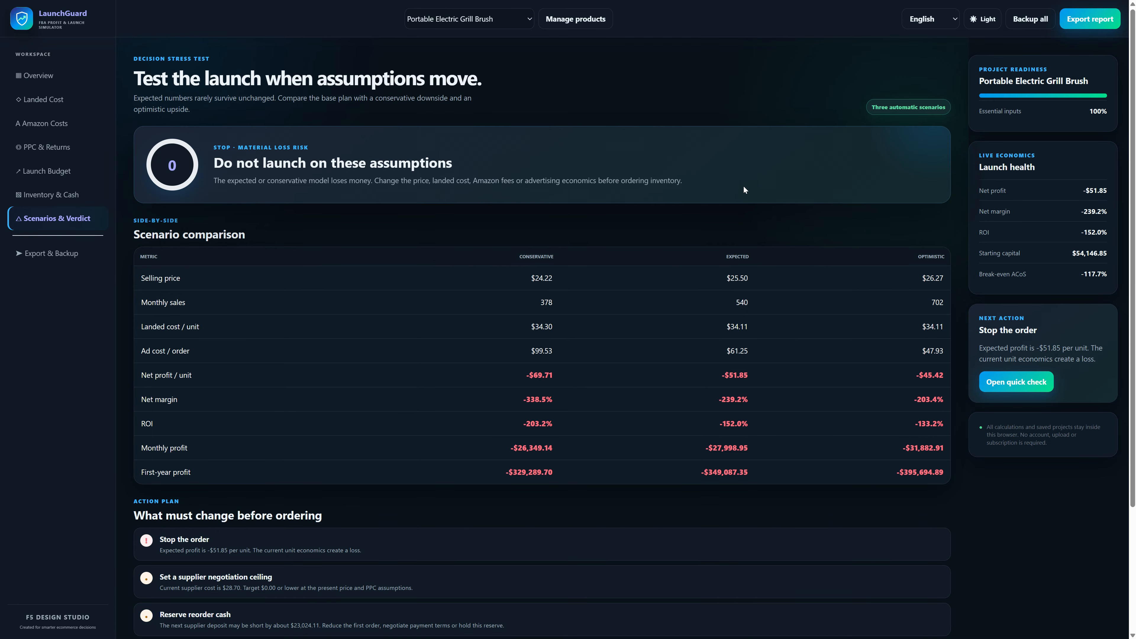
scroll(245, 214, "down", 2)
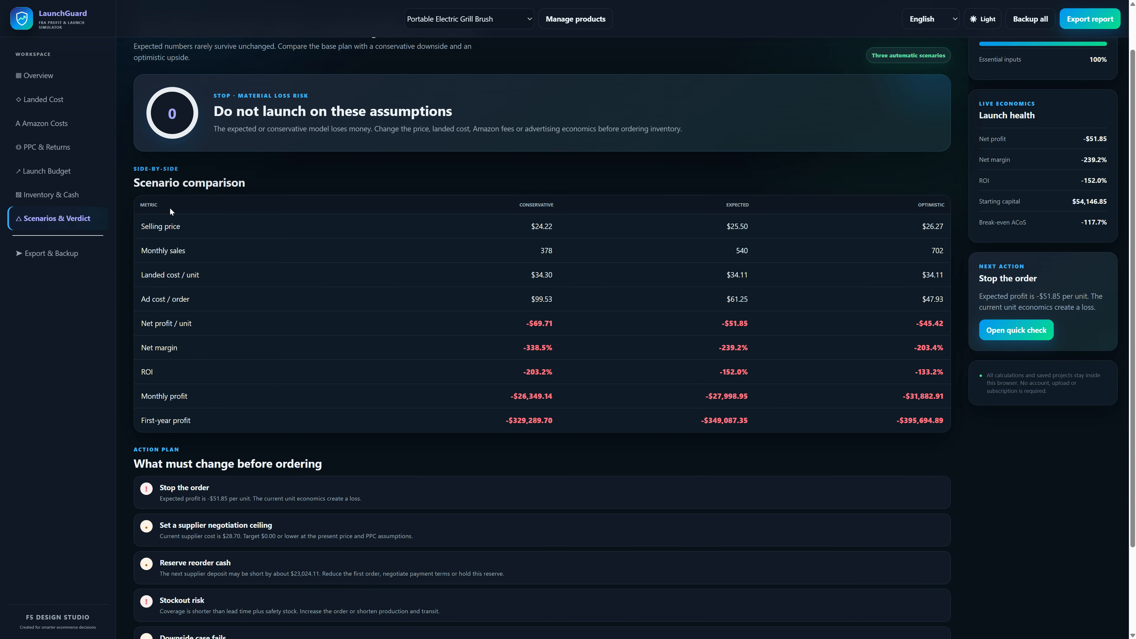
scroll(169, 207, "up", 2)
View the verdict of the Test 1 project and return to the Portable Electric Grill Brush project
left_click(473, 26)
left_click(456, 50)
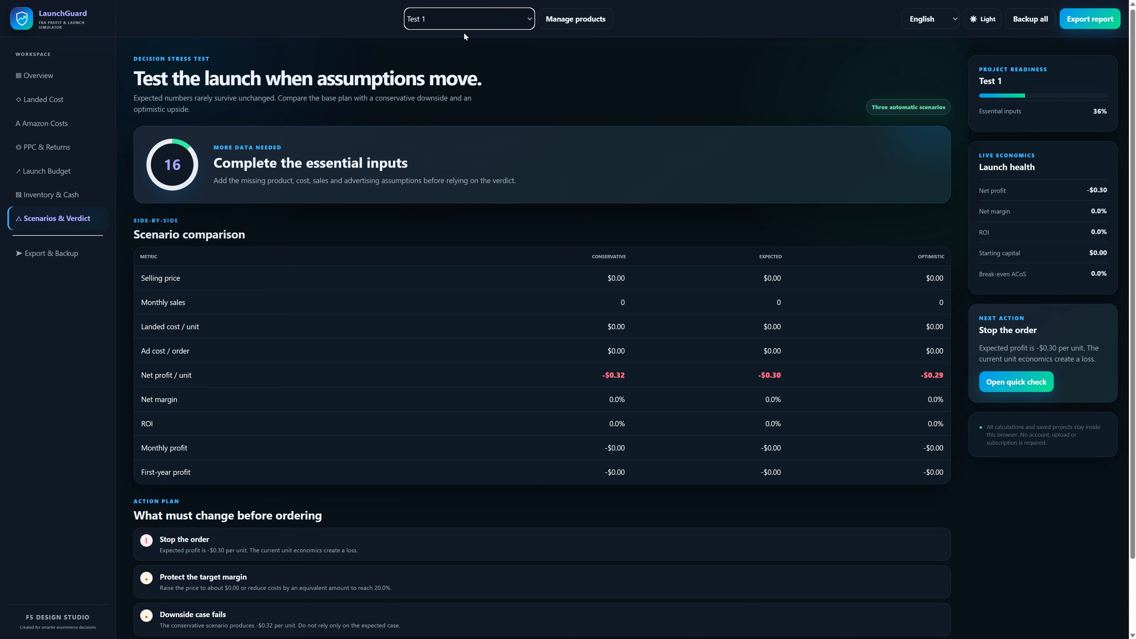
left_click(463, 24)
left_click(457, 37)
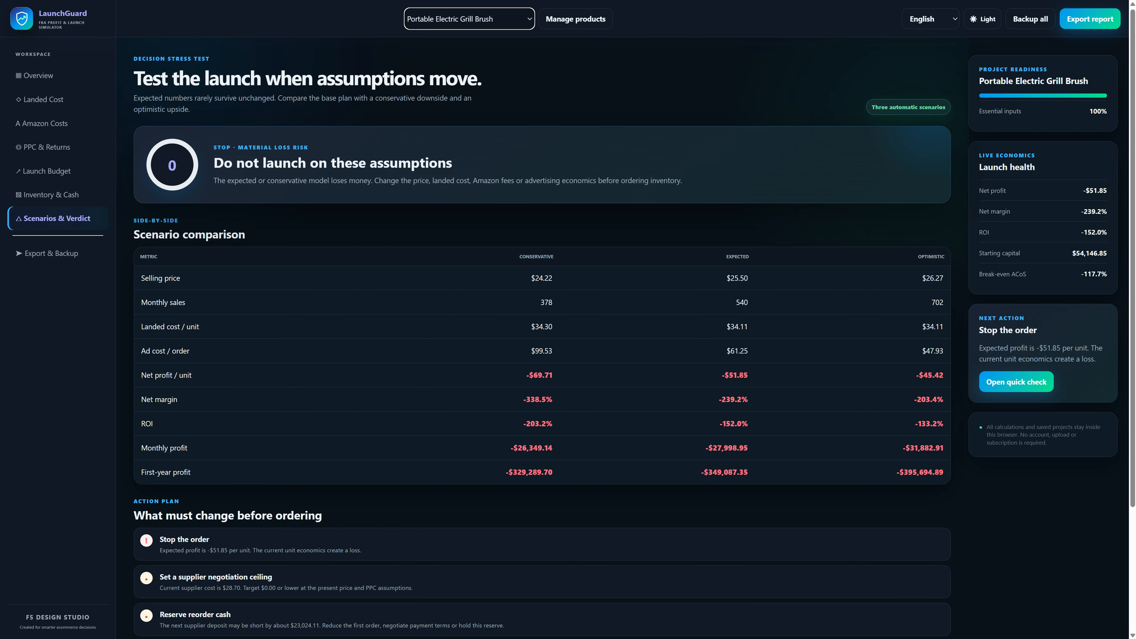
Go through the action plan of required changes before ordering, from stopping the order to the stockout risk
scroll(317, 268, "down", 2)
scroll(324, 284, "down", 1)
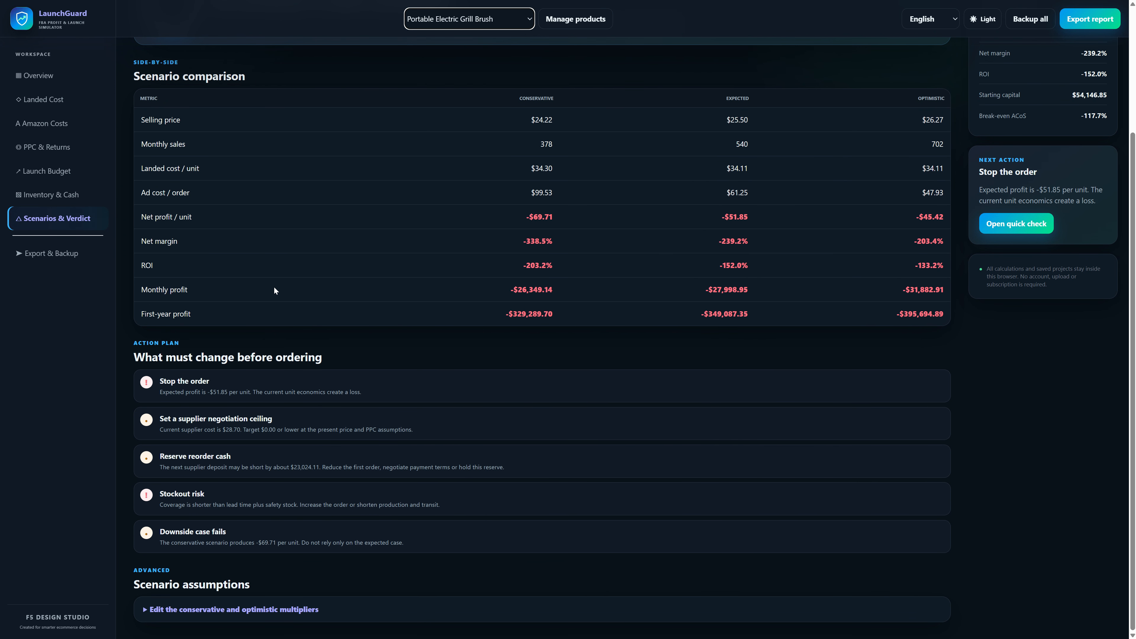
left_click_drag(165, 383, 198, 384)
left_click(238, 392)
scroll(299, 373, "up", 3)
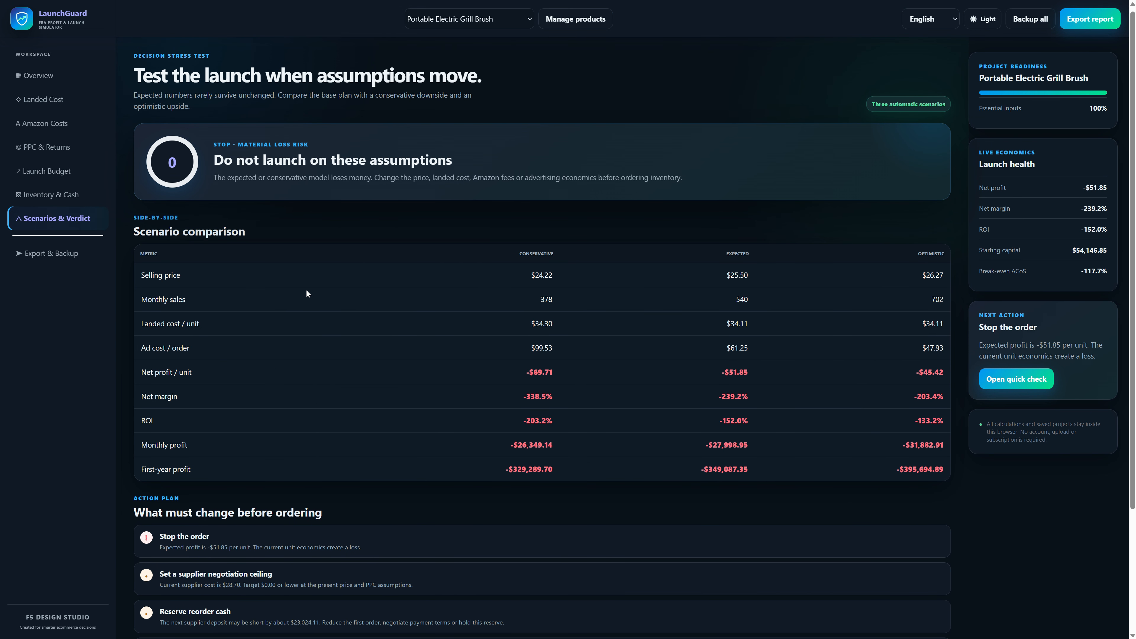
scroll(307, 294, "down", 3)
left_click_drag(139, 343, 342, 361)
left_click(344, 361)
left_click_drag(233, 456, 160, 456)
left_click_drag(208, 493, 160, 494)
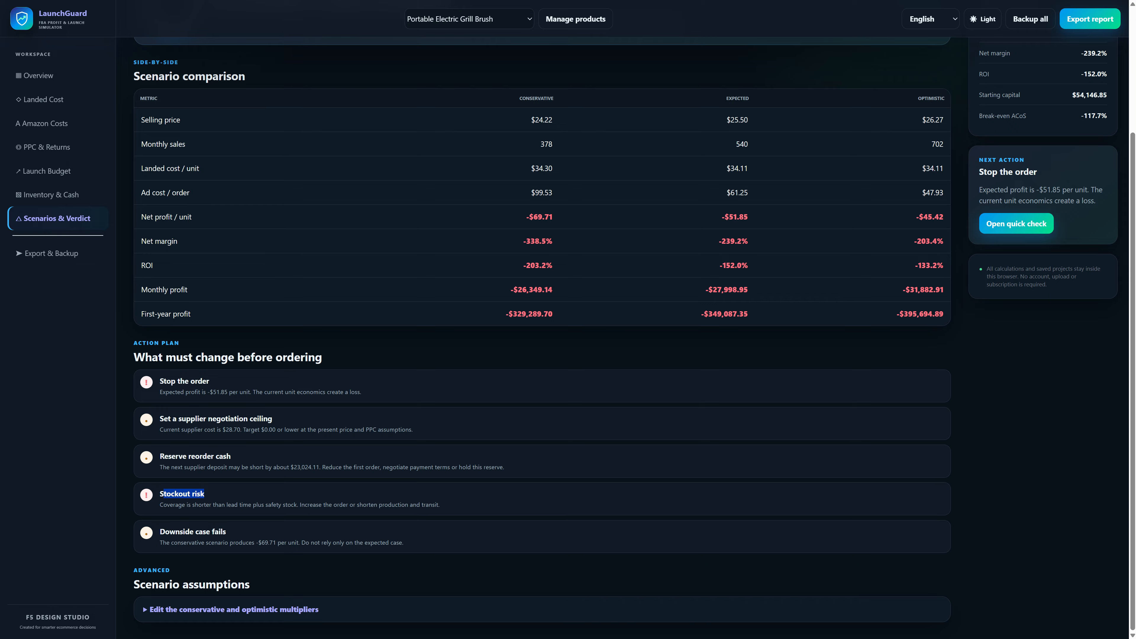
Review the downside case and supplier negotiation items of the action plan, and expand the conservative and optimistic multipliers
left_click_drag(227, 532, 160, 531)
left_click_drag(272, 418, 160, 419)
left_click(216, 389)
left_click(201, 612)
scroll(313, 506, "down", 2)
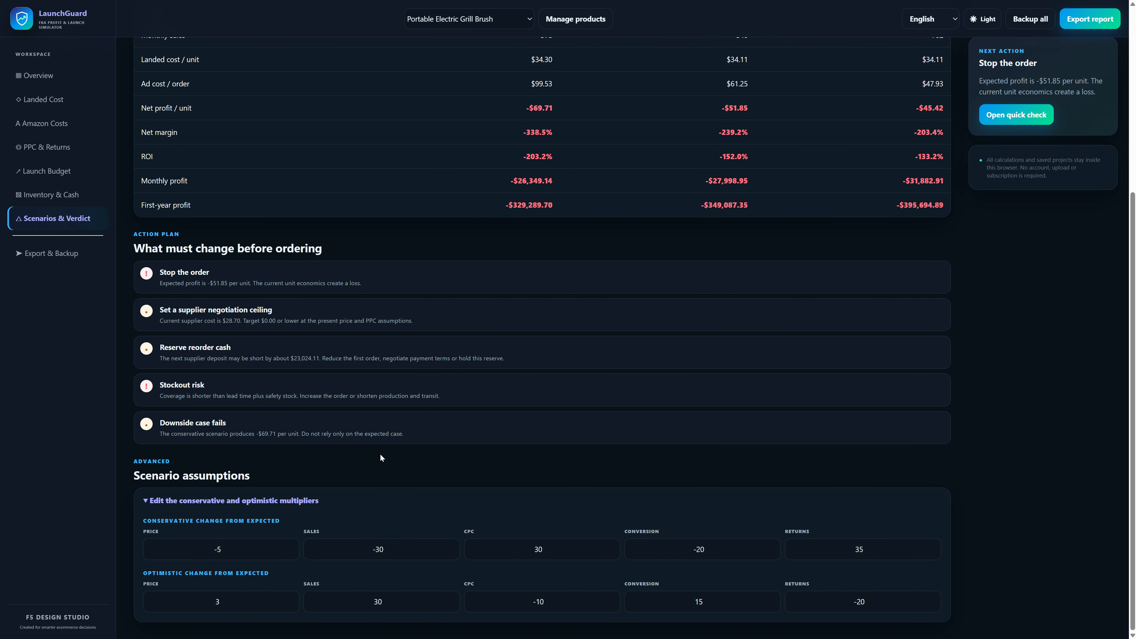
Adjust the conservative price change in single increments
left_click(292, 547)
left_click(291, 548)
left_click(291, 547)
left_click(291, 547)
left_click(292, 547)
left_click(291, 547)
left_click(291, 548)
left_click(291, 548)
left_click(292, 548)
left_click(291, 548)
left_click(291, 548)
Set the conservative changes to price 30, sales 500, CPC 20, conversion 40 and returns 10
double_click(229, 549)
type("30")
double_click(379, 549)
type("500")
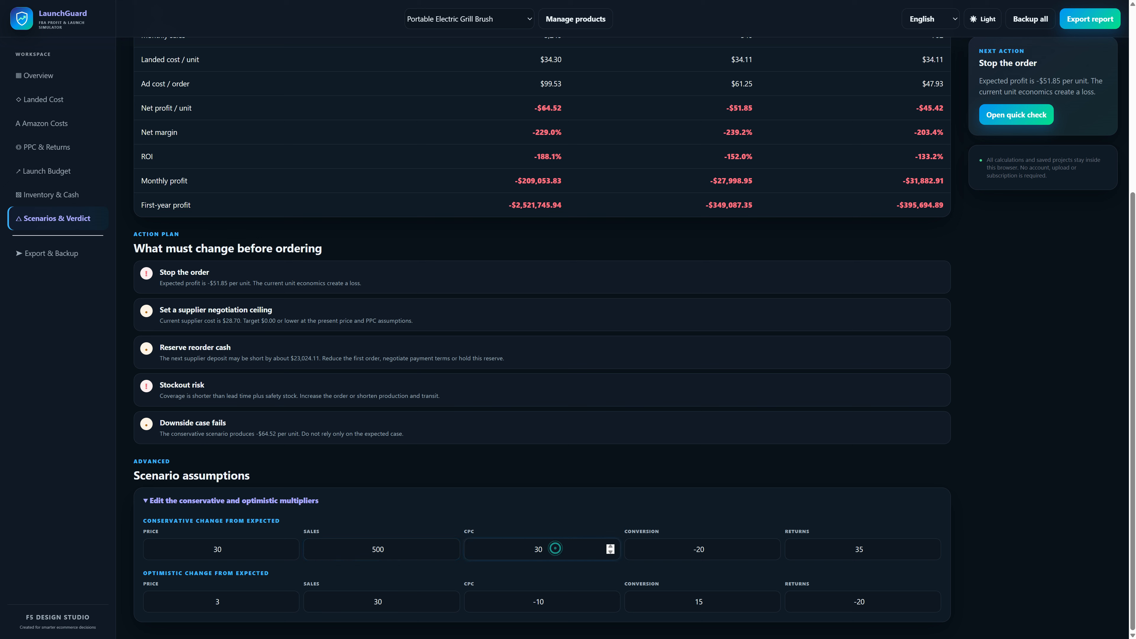
double_click(549, 548)
type("20")
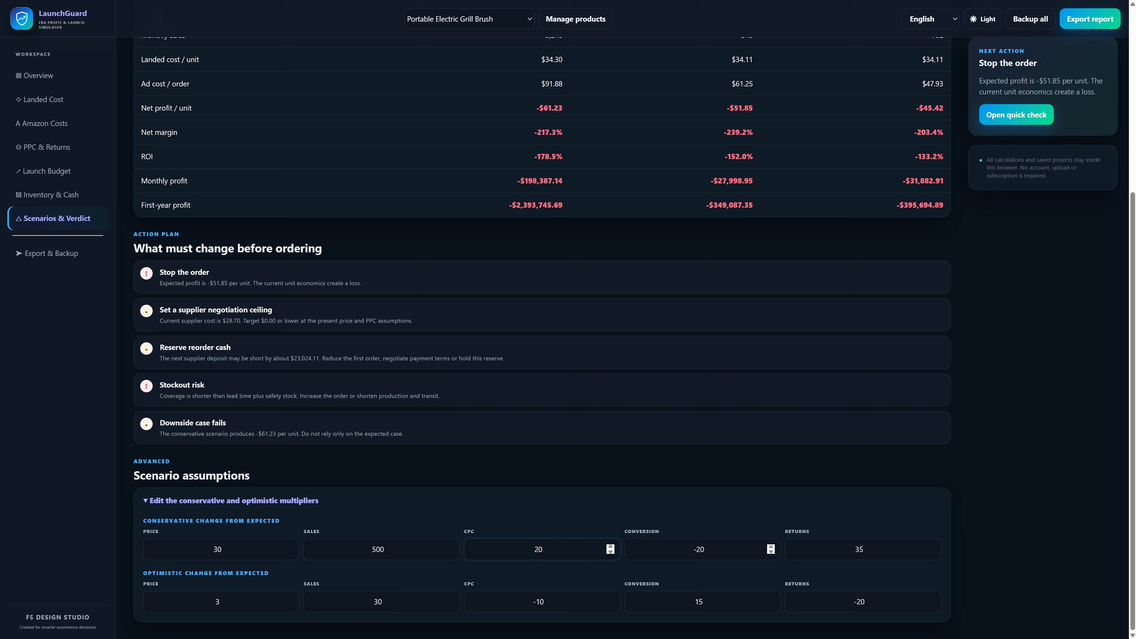
double_click(700, 549)
type("40")
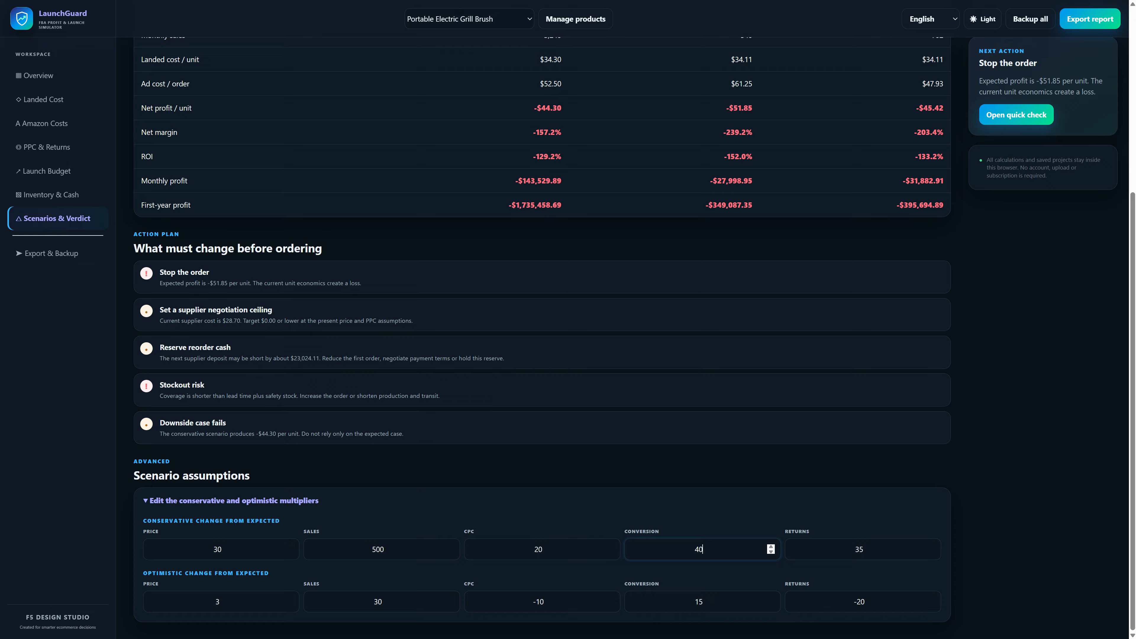
double_click(843, 549)
type("10")
Set the optimistic changes to price 50, sales 60 and CPC 10
double_click(226, 600)
type("50")
double_click(396, 601)
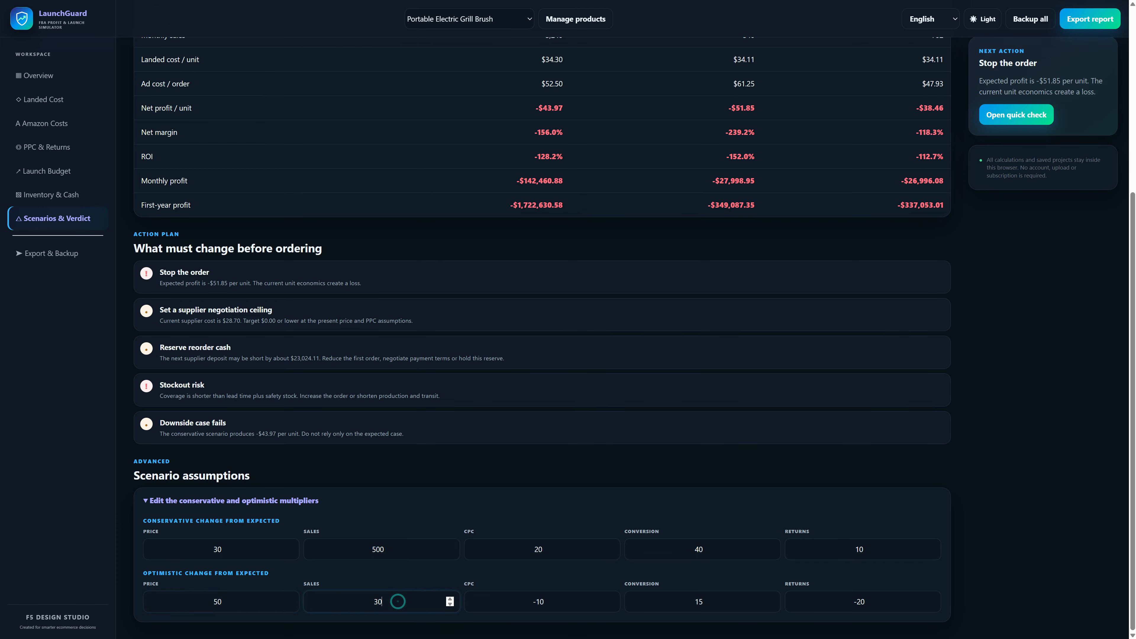
type("60")
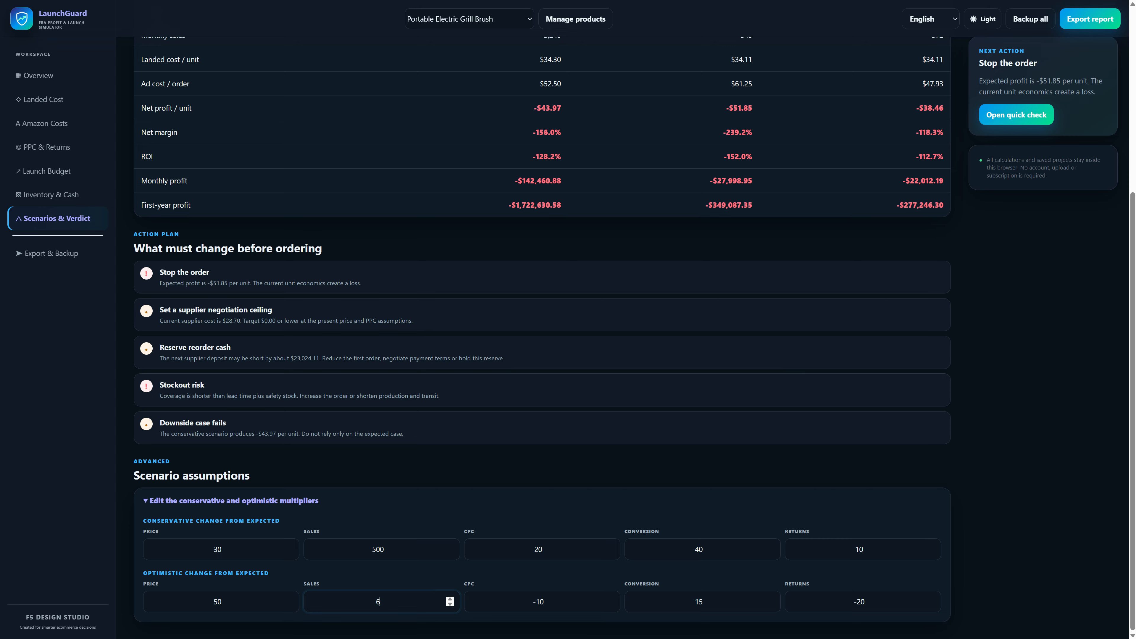
left_click(547, 603)
double_click(547, 604)
type("10")
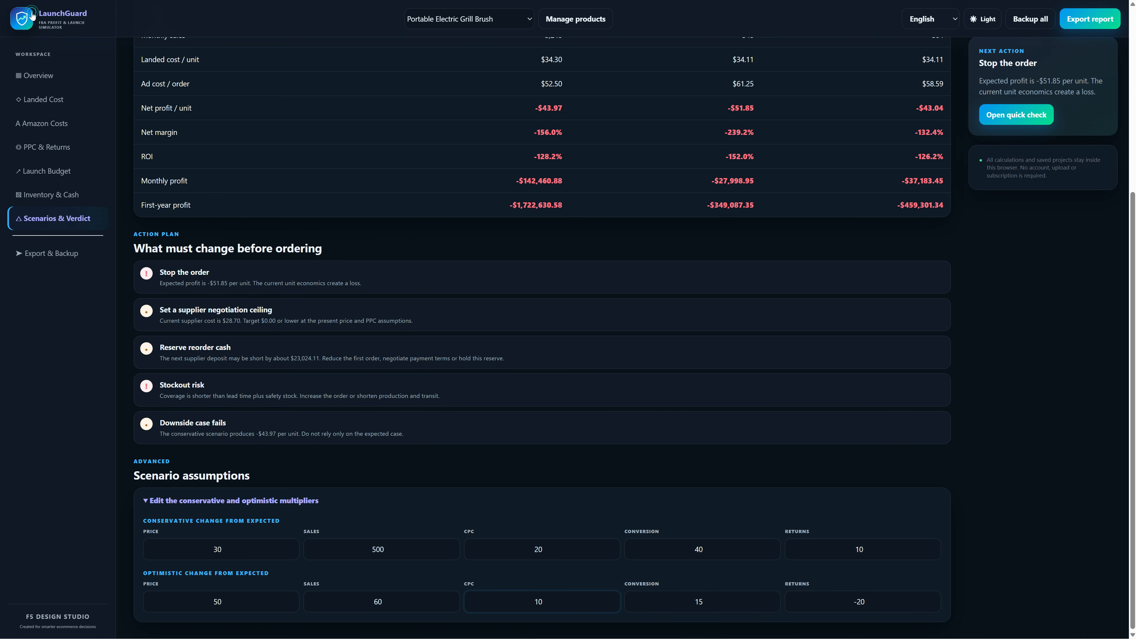
scroll(51, 254, "up", 1)
Open the print preview of the decision report from Export & Backup and examine its verdict, key figures and recommended actions
left_click(52, 254)
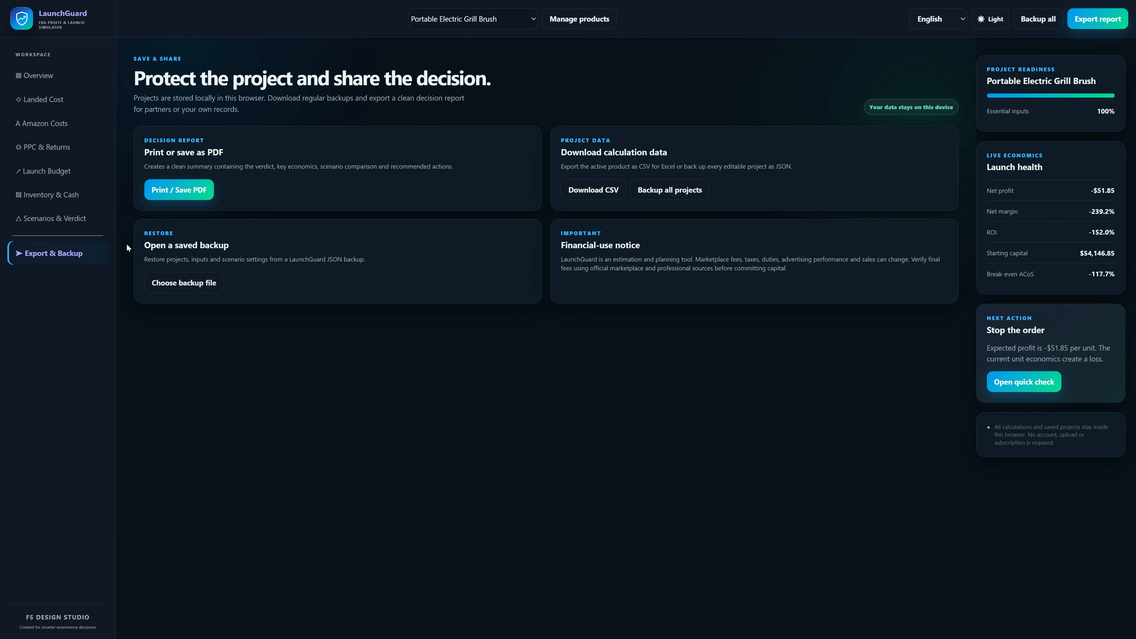
left_click(193, 192)
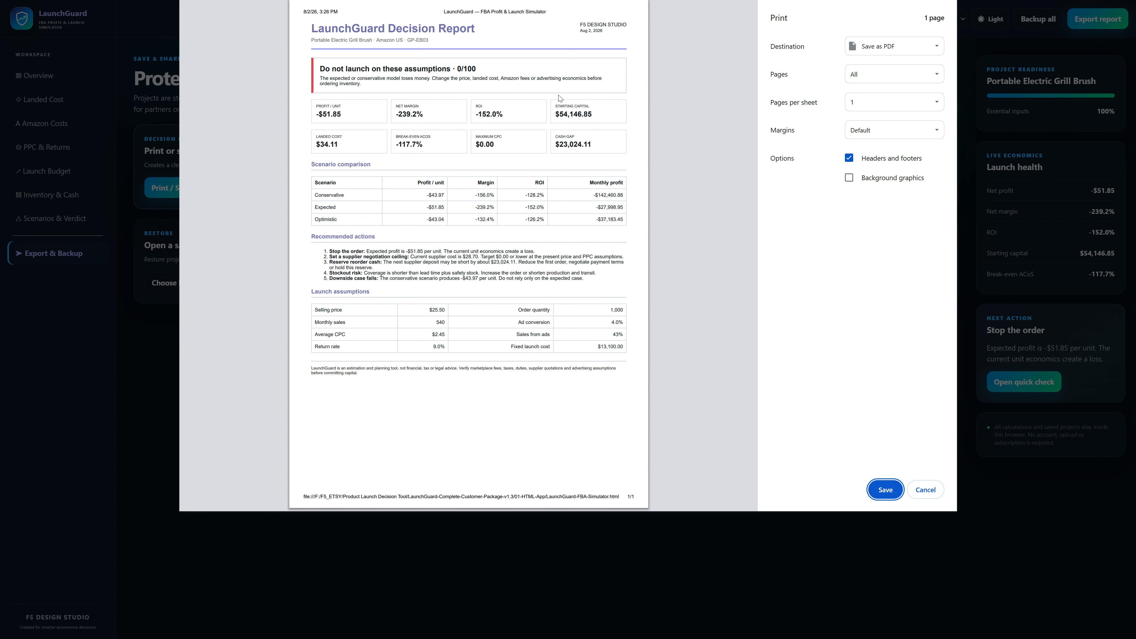
left_click_drag(312, 29, 429, 29)
left_click(364, 60)
left_click_drag(370, 68, 472, 69)
left_click_drag(318, 114, 370, 164)
left_click_drag(373, 237, 312, 237)
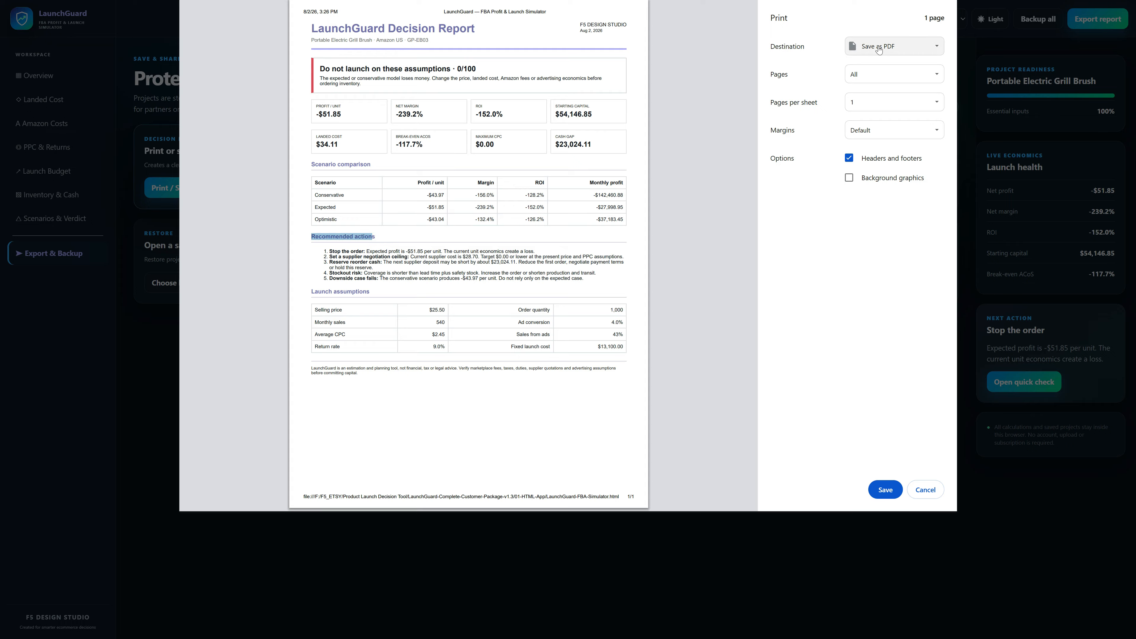
Check the print destinations, keep Save as PDF, cancel the print and view the option for restoring a saved backup
left_click(886, 58)
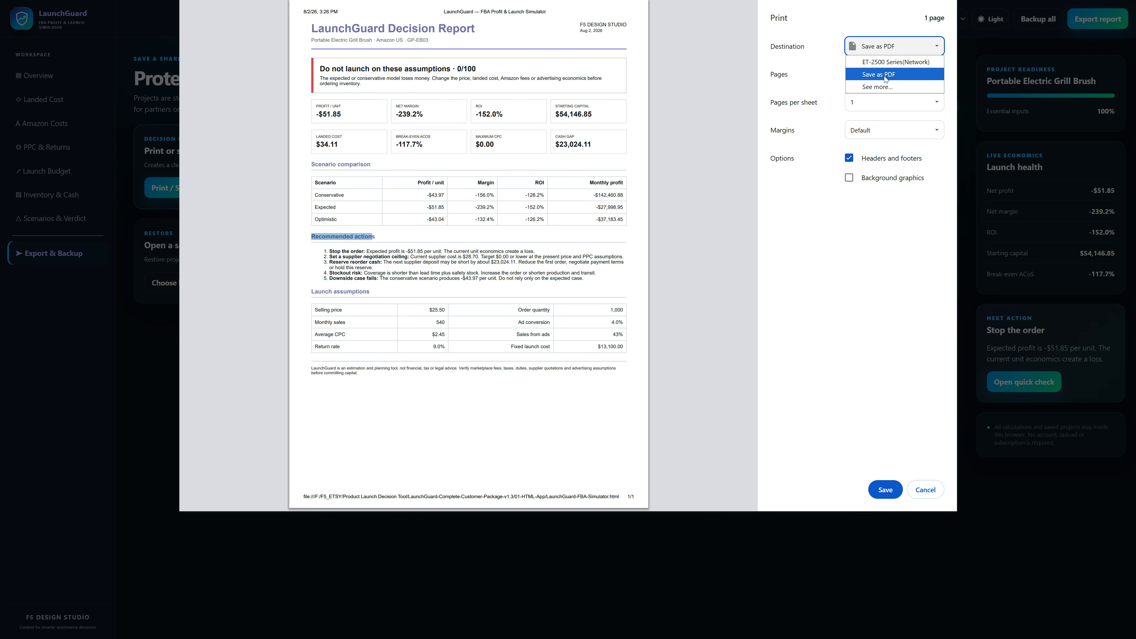
left_click(892, 76)
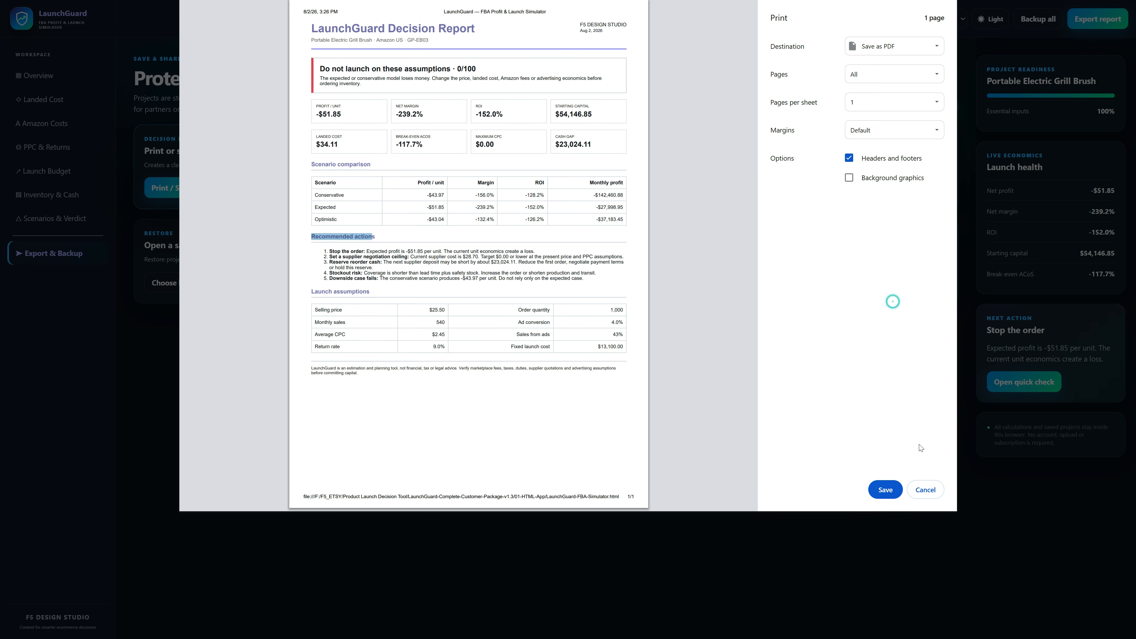
left_click(924, 489)
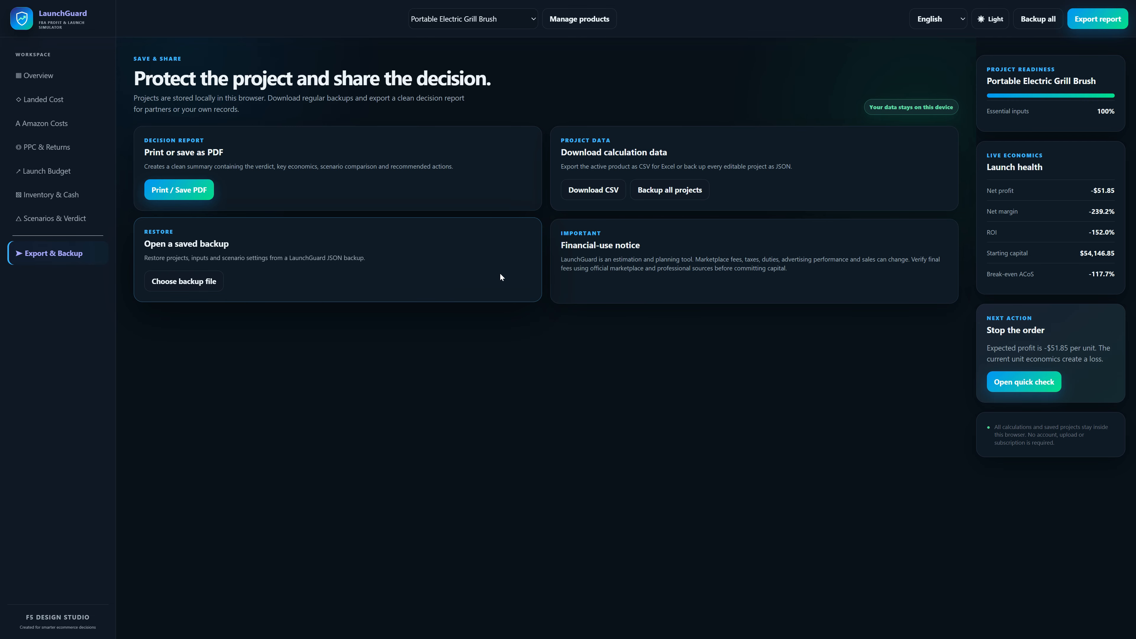
left_click_drag(221, 288, 156, 289)
left_click(287, 296)
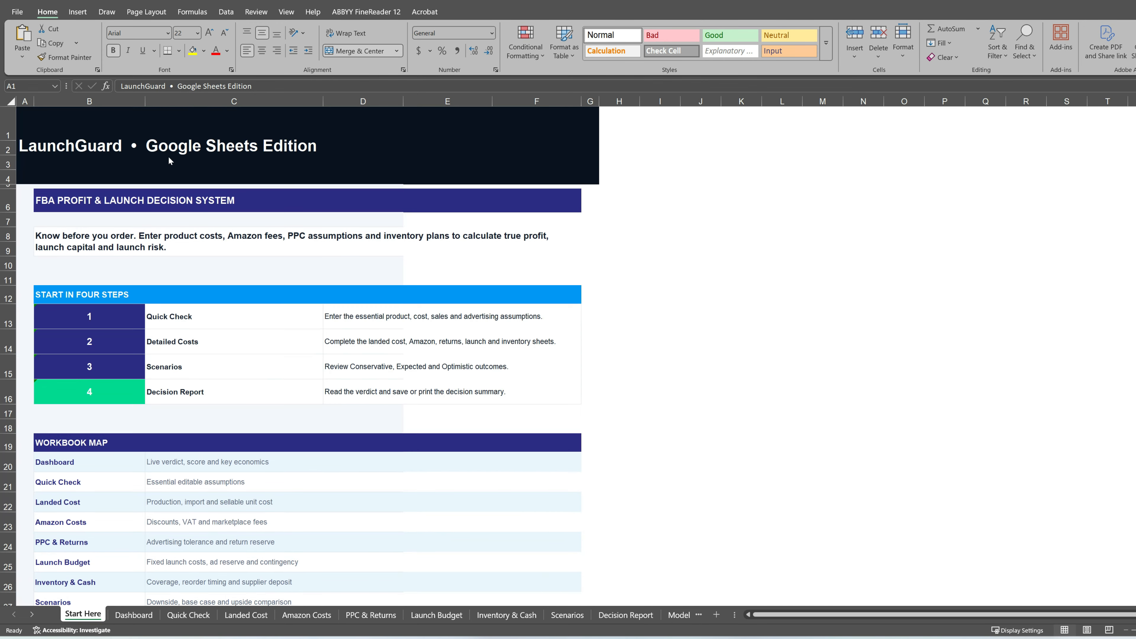
Switch to the LaunchGuard workbook in Excel and look through the Start Here sheet's four steps, workbook map and color legend
scroll(172, 161, "down", 1)
scroll(590, 280, "up", 1)
left_click(621, 278)
scroll(266, 292, "down", 3)
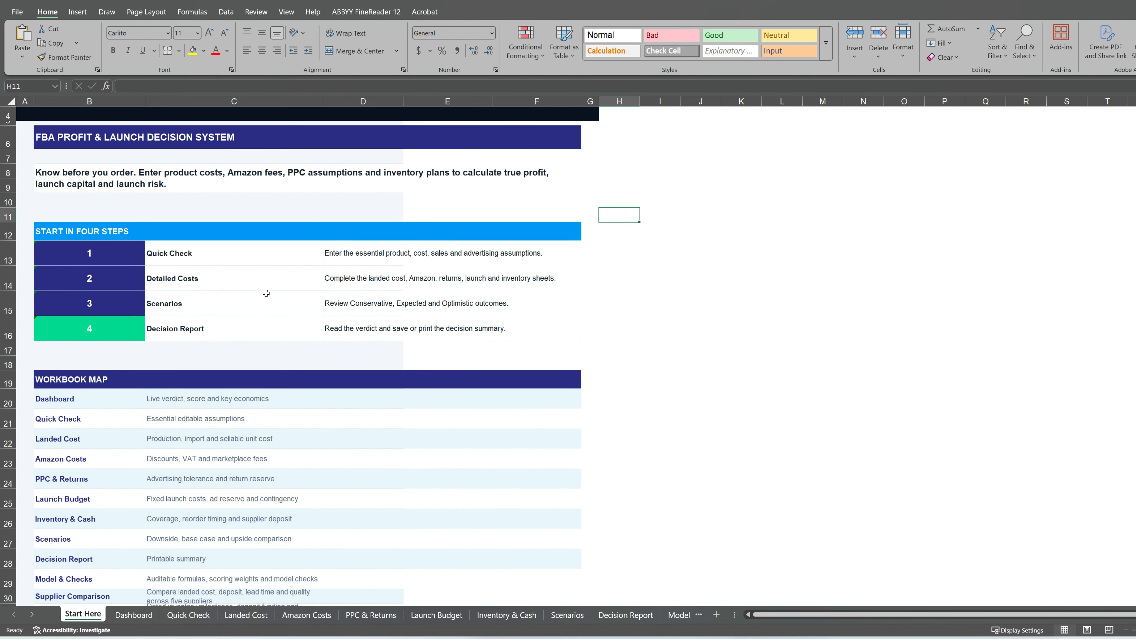
scroll(266, 293, "down", 2)
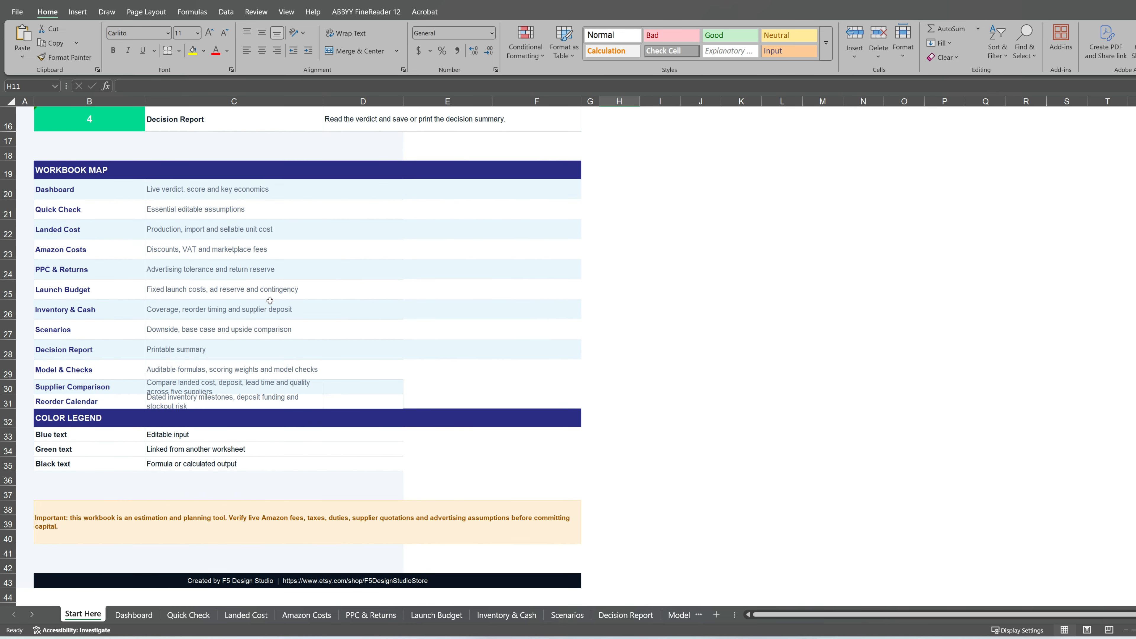
scroll(270, 301, "up", 2)
Browse the workbook's sheets from PPC & Returns through Model & Checks and back to Amazon Costs
left_click(371, 614)
left_click(451, 617)
left_click(496, 613)
left_click(568, 615)
left_click(629, 617)
left_click(681, 618)
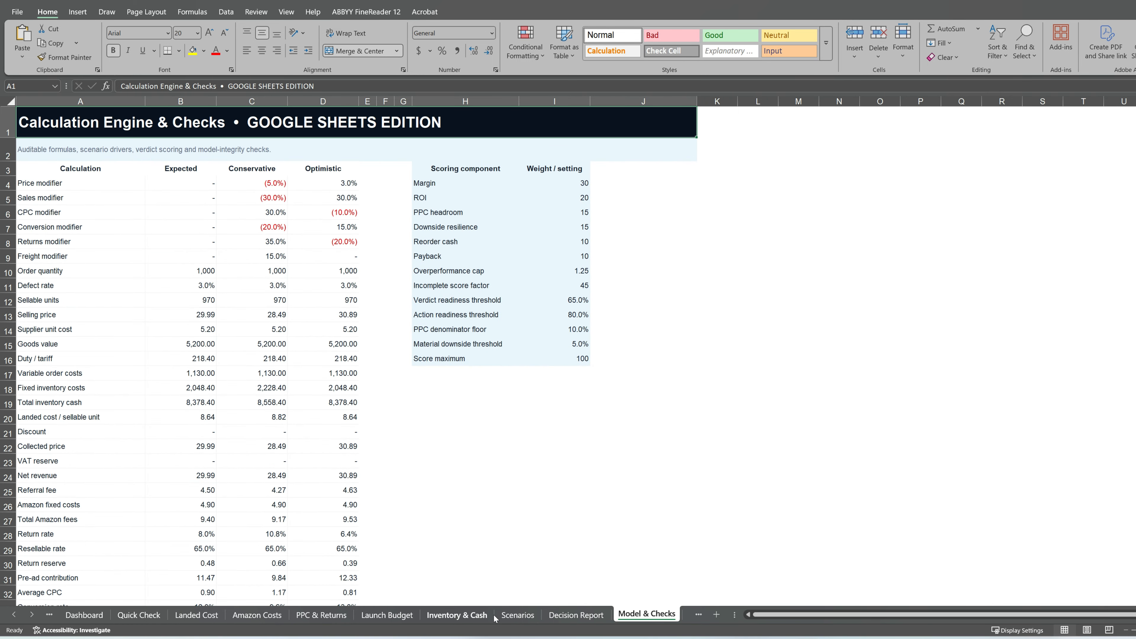
left_click(465, 617)
left_click(526, 616)
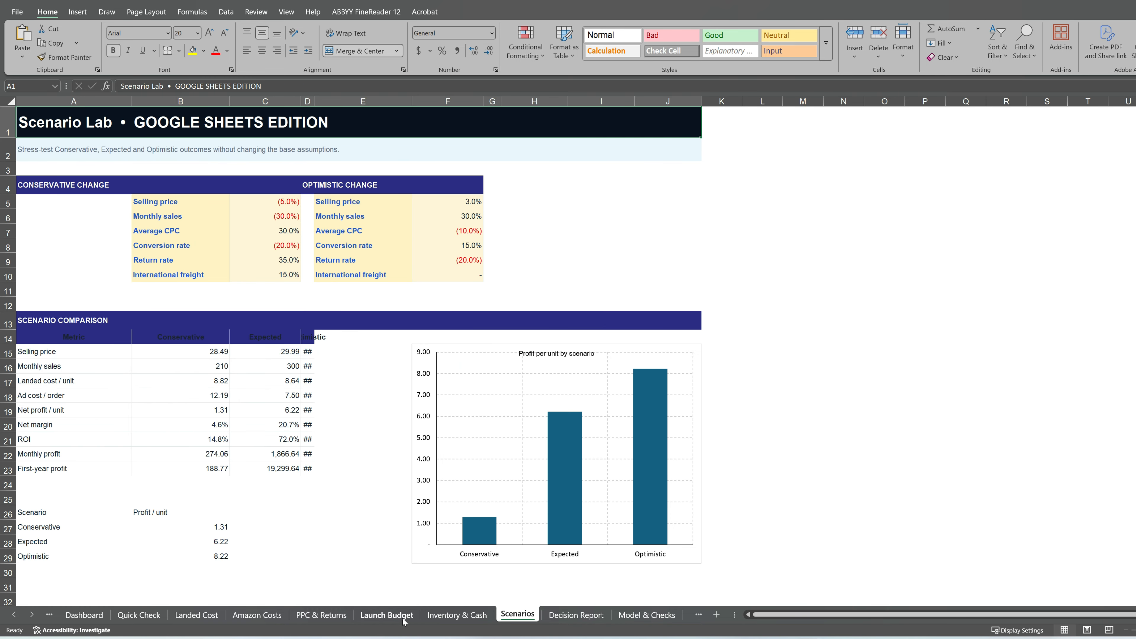
left_click(387, 616)
left_click(319, 617)
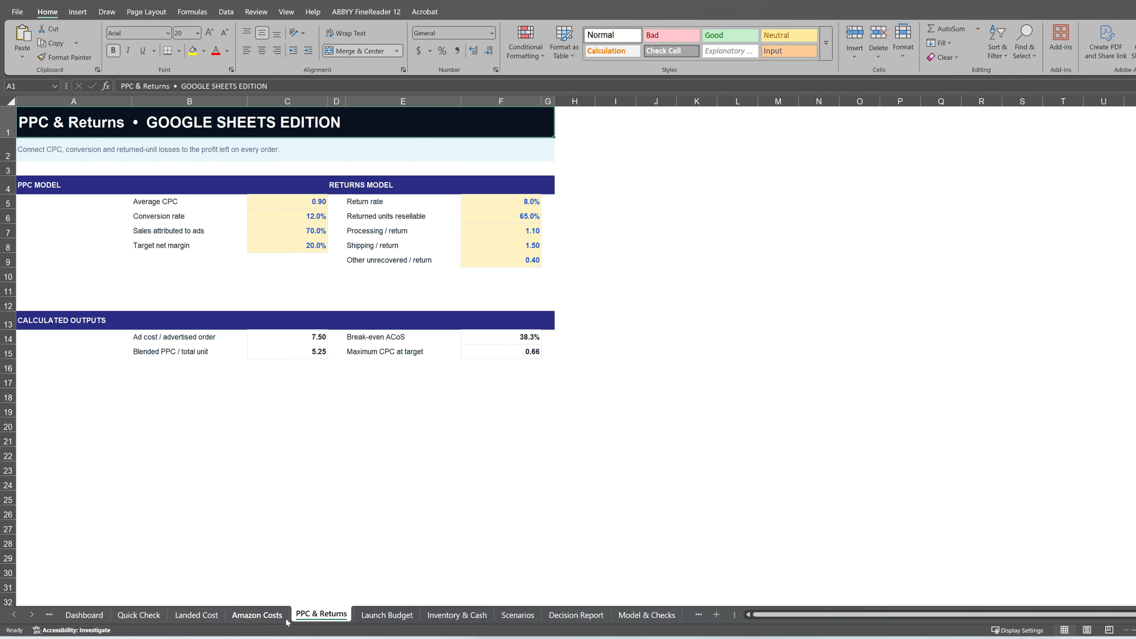
left_click(265, 617)
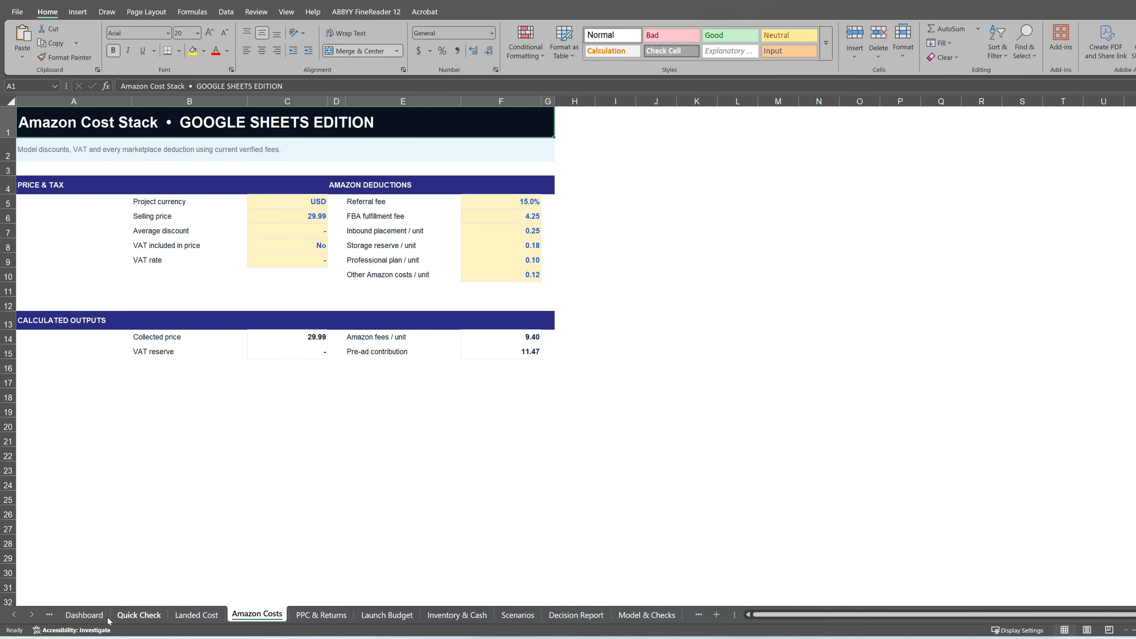
View the Dashboard sheet and examine its key figures, decision and scenario profit per unit
left_click(86, 616)
scroll(273, 521, "down", 2)
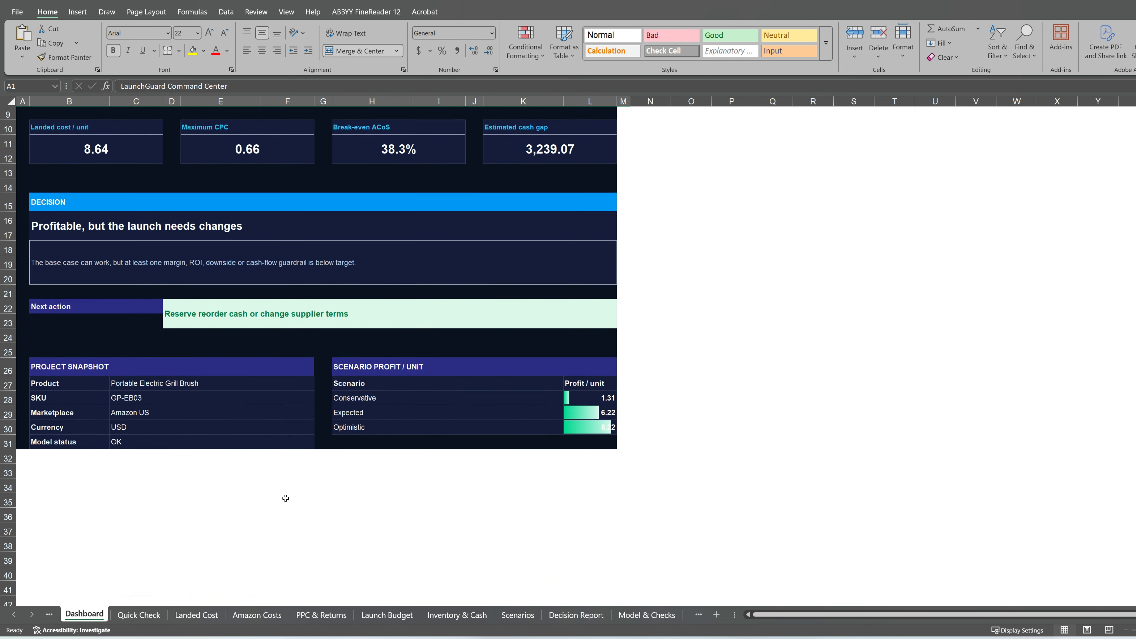
scroll(266, 444, "up", 1)
left_click(462, 486)
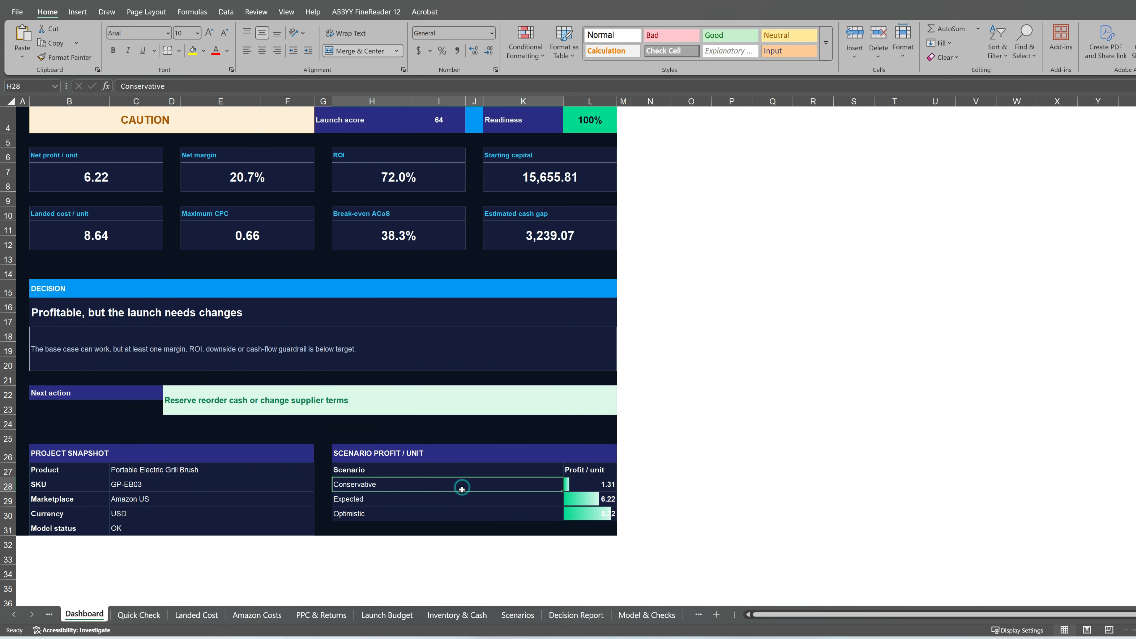
left_click(478, 504)
left_click(436, 514)
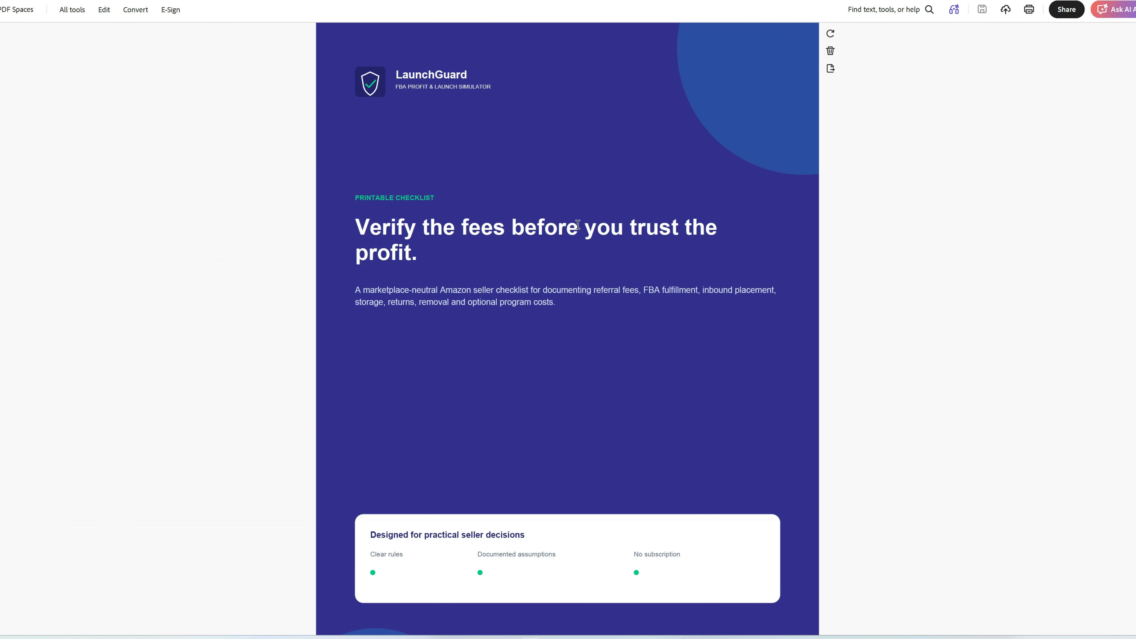
Switch to the printable fee checklist PDF in Acrobat and read from its cover through the selling, fulfillment and inbound fees page
scroll(616, 238, "down", 3)
scroll(594, 246, "up", 3)
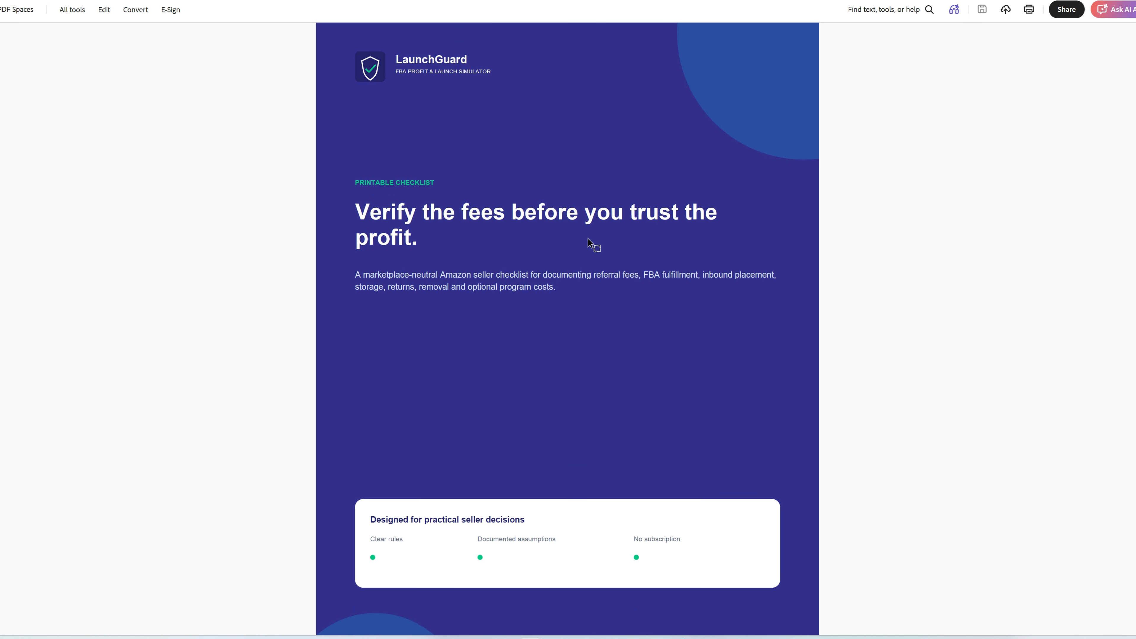
left_click_drag(361, 229, 563, 235)
scroll(812, 273, "down", 2)
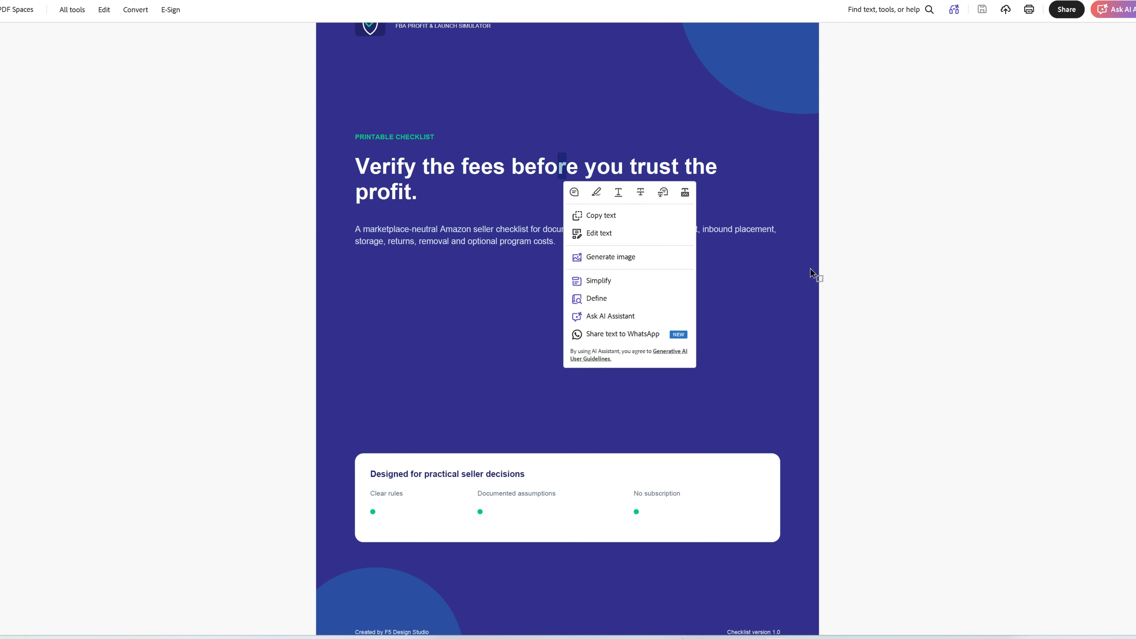
left_click(848, 306)
scroll(852, 310, "down", 1)
scroll(992, 236, "down", 3)
scroll(992, 236, "down", 5)
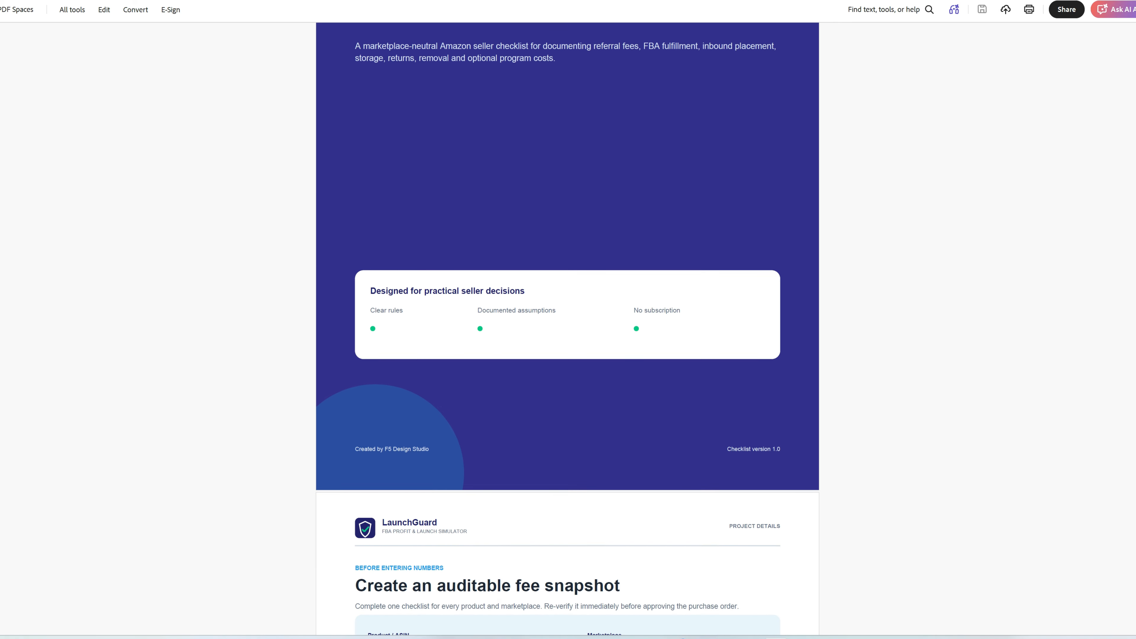
scroll(1133, 179, "down", 6)
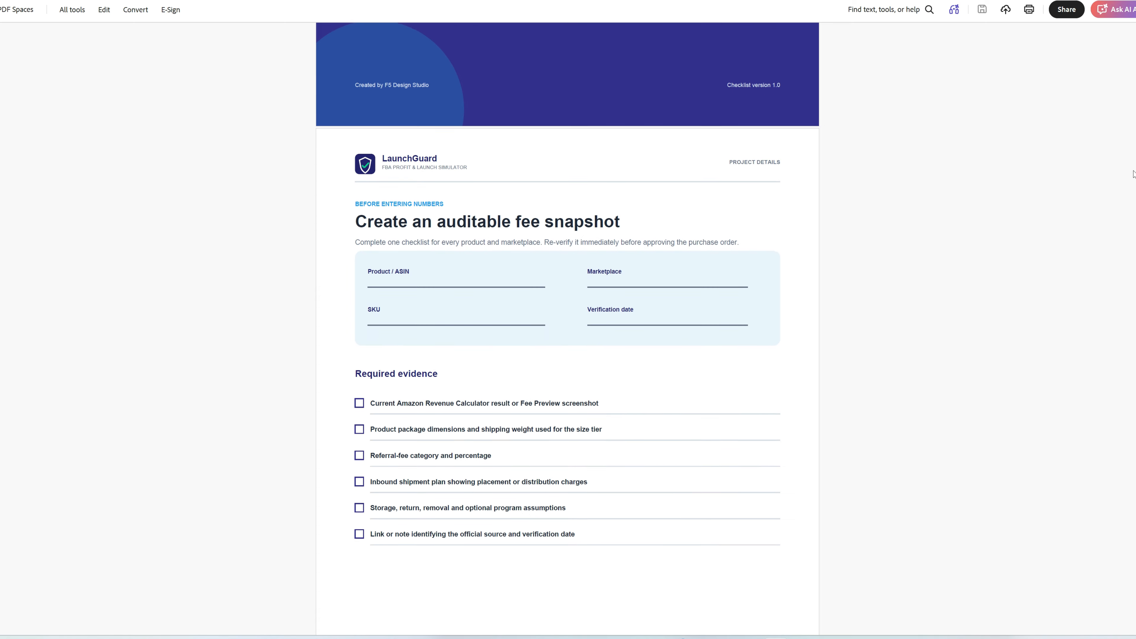
scroll(1134, 179, "down", 3)
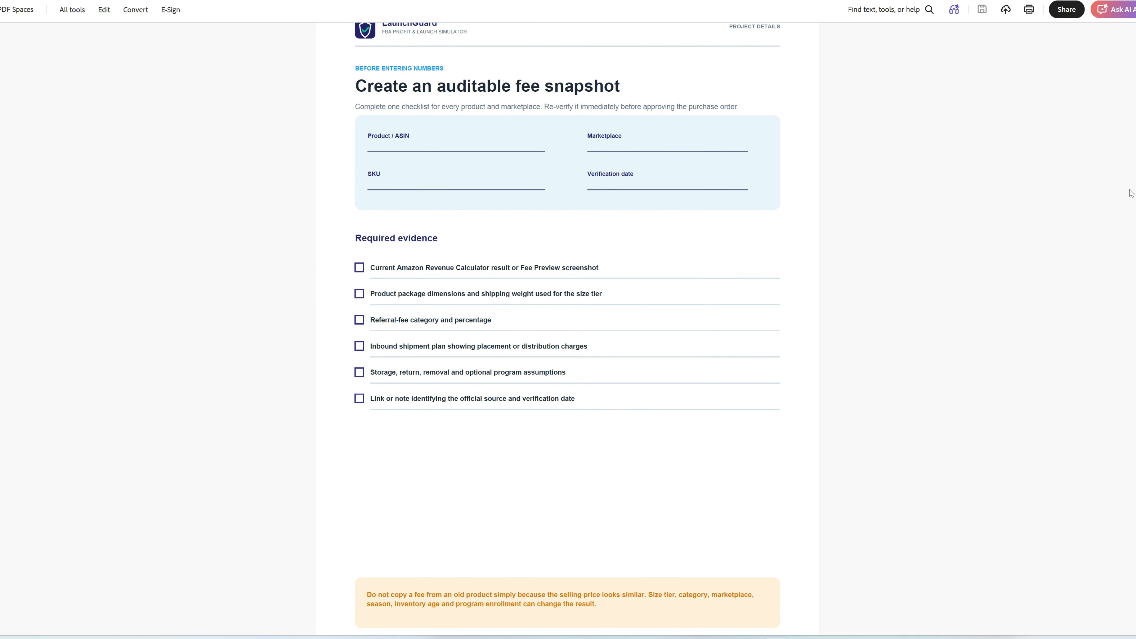
scroll(1131, 198, "down", 5)
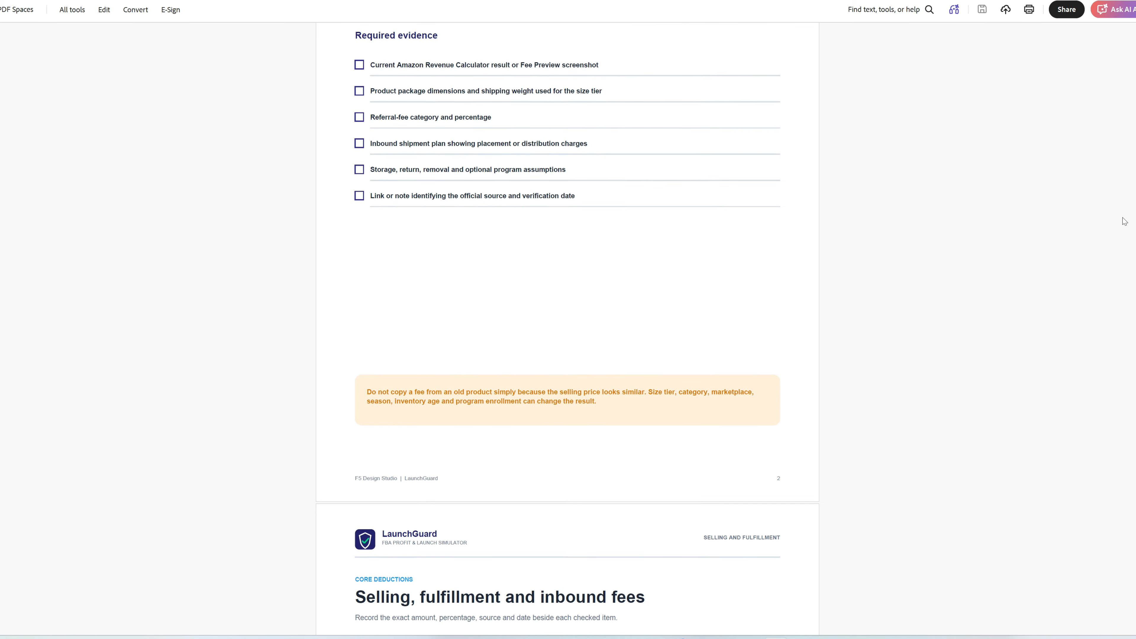
scroll(1123, 229, "down", 7)
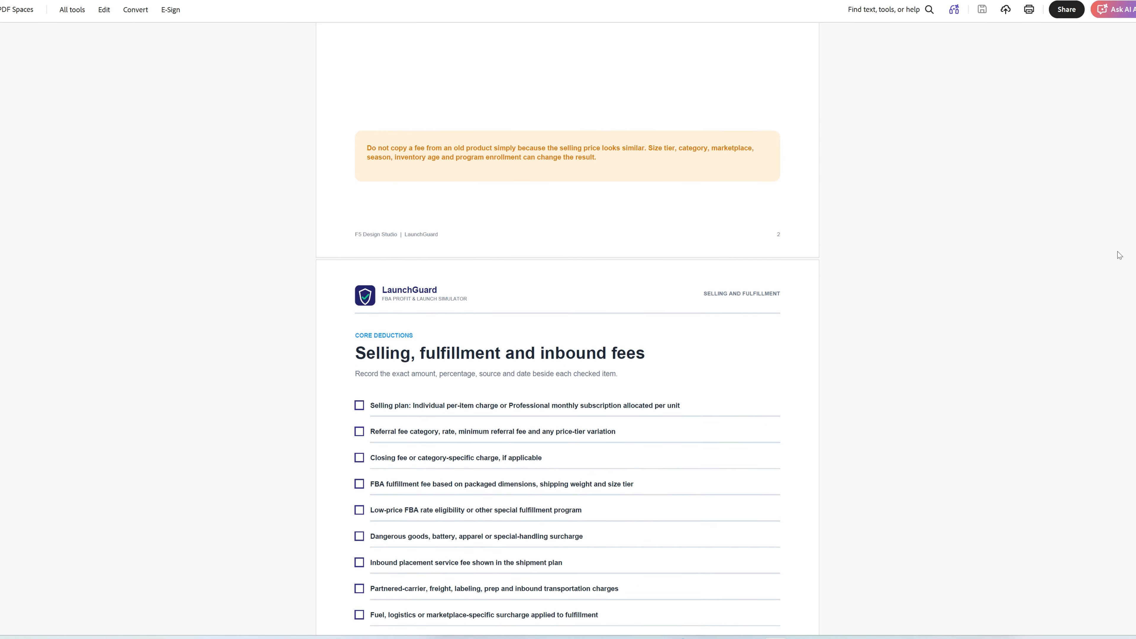
scroll(1114, 286, "down", 10)
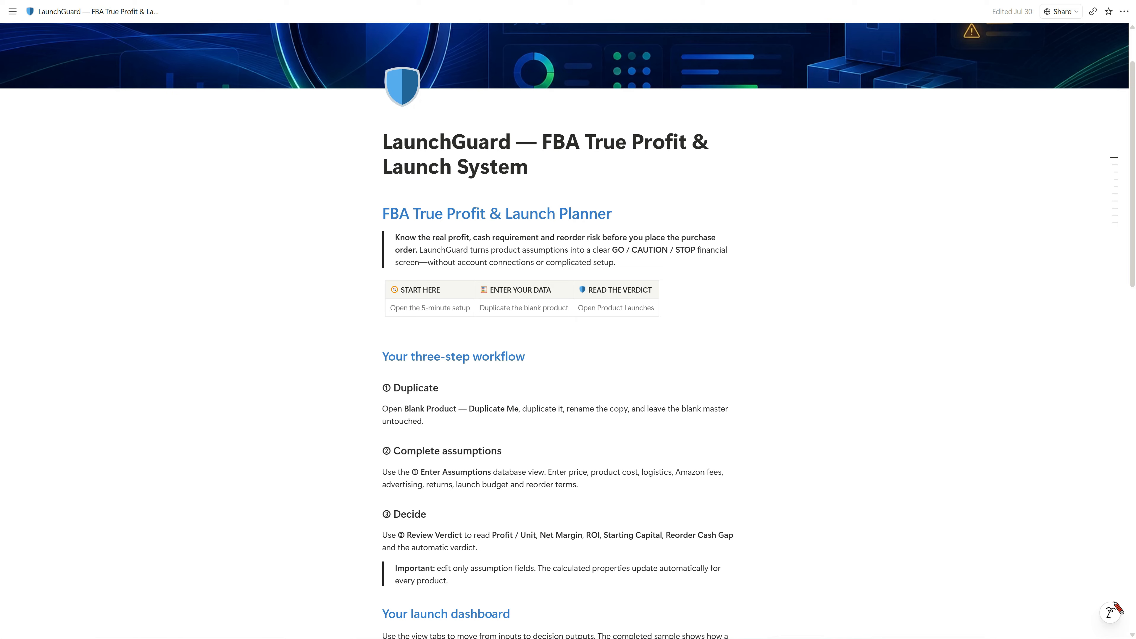
Look through the LaunchGuard planner page in Notion, from the three-step workflow and Product Launches table to the buyer help center
scroll(1116, 607, "down", 7)
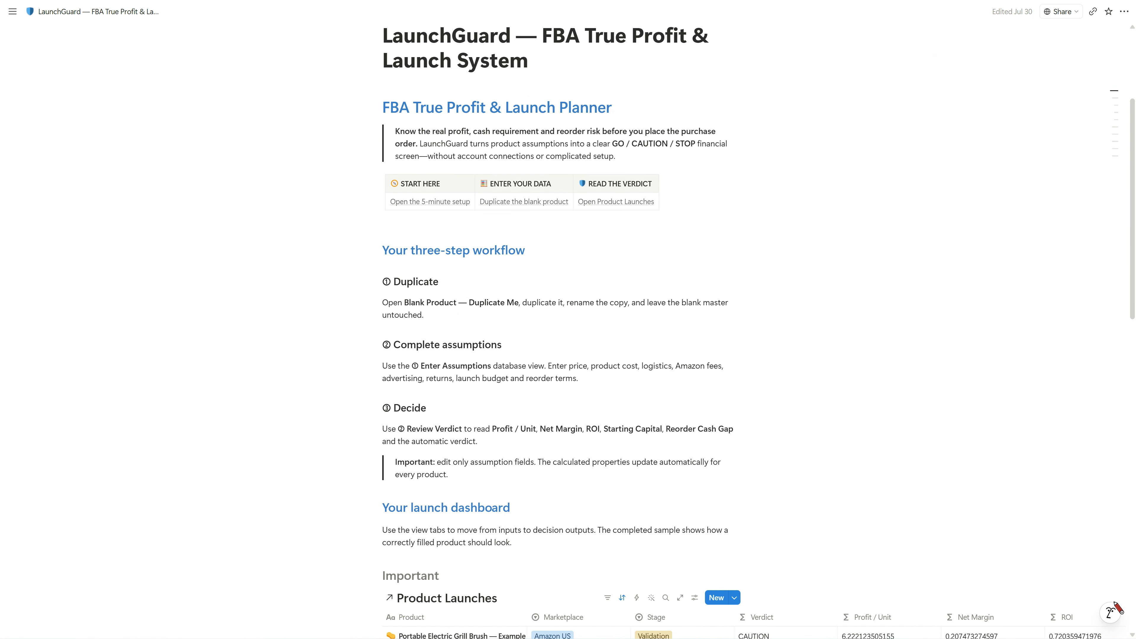
scroll(1116, 607, "down", 13)
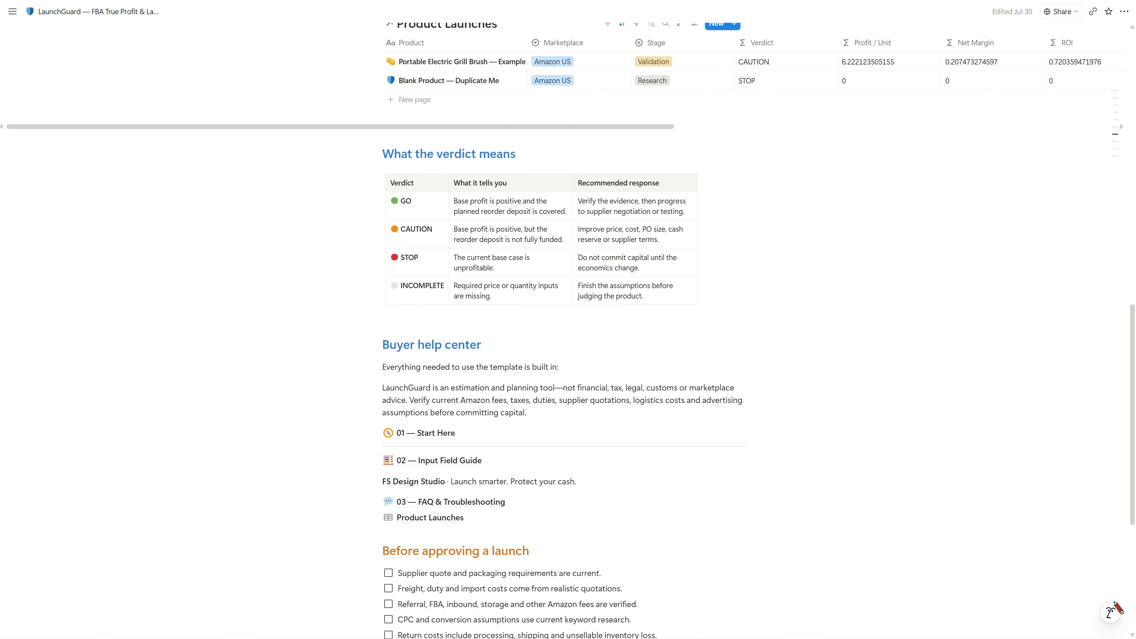
scroll(1116, 608, "up", 14)
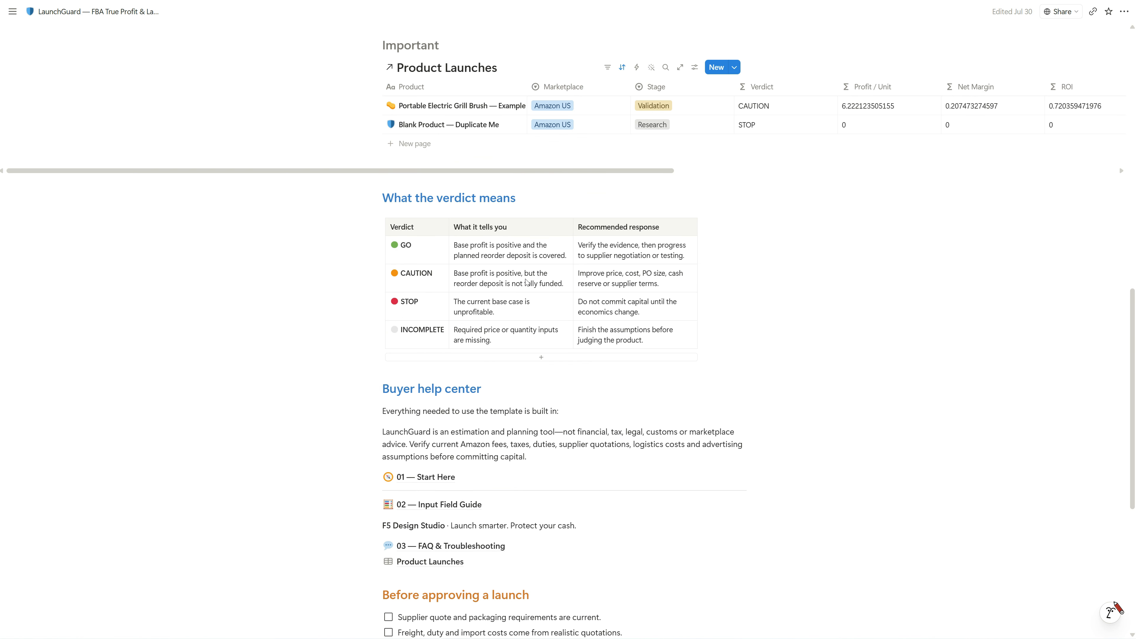
scroll(1115, 608, "up", 5)
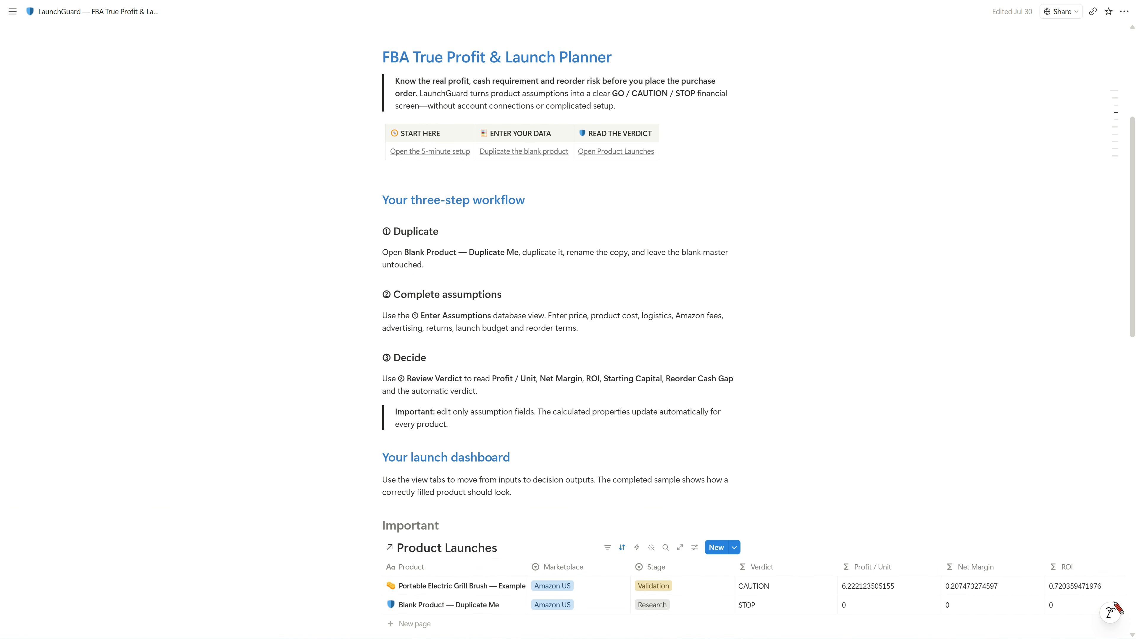
Look through the property fields of the Blank Product — Duplicate Me record and return to the LaunchGuard planner page
left_click(506, 221)
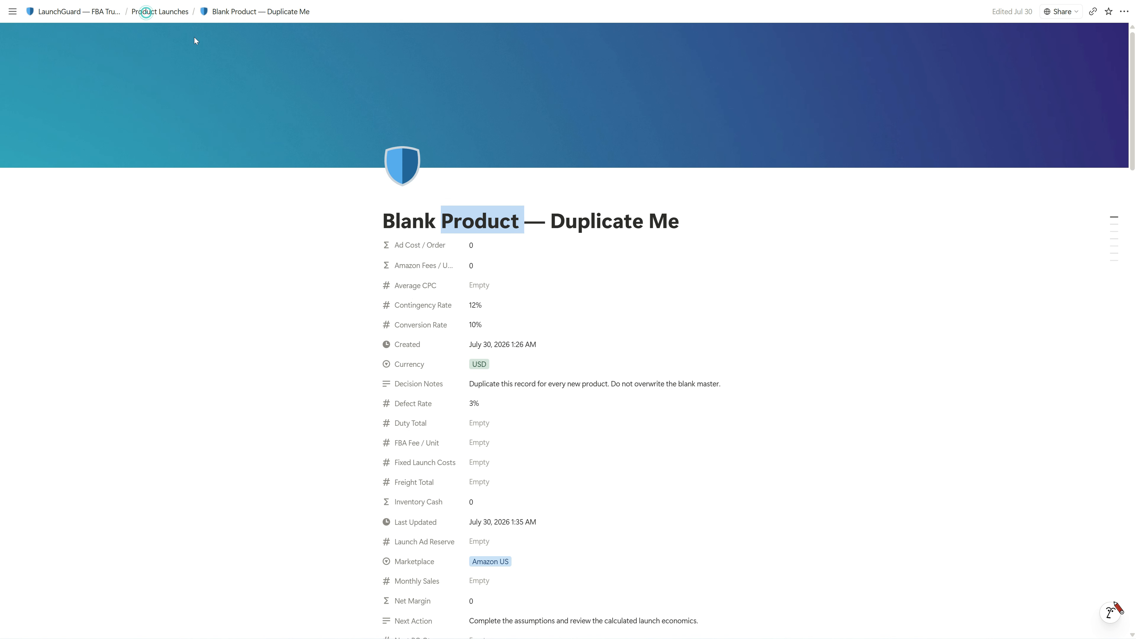
key("ctrl+z")
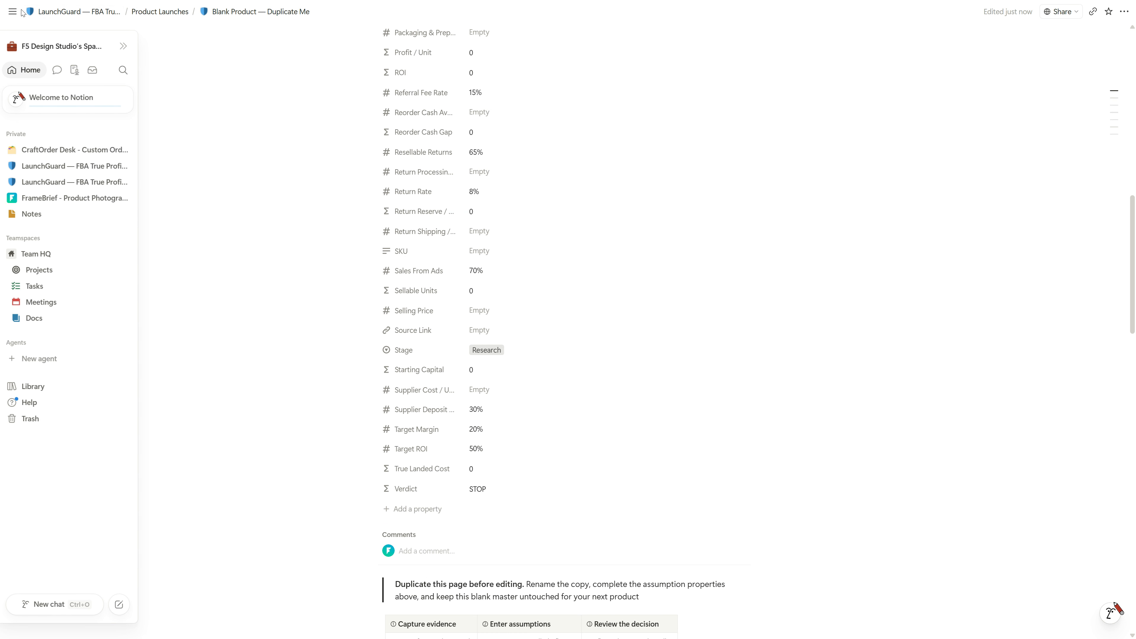
left_click(72, 13)
scroll(429, 340, "down", 1)
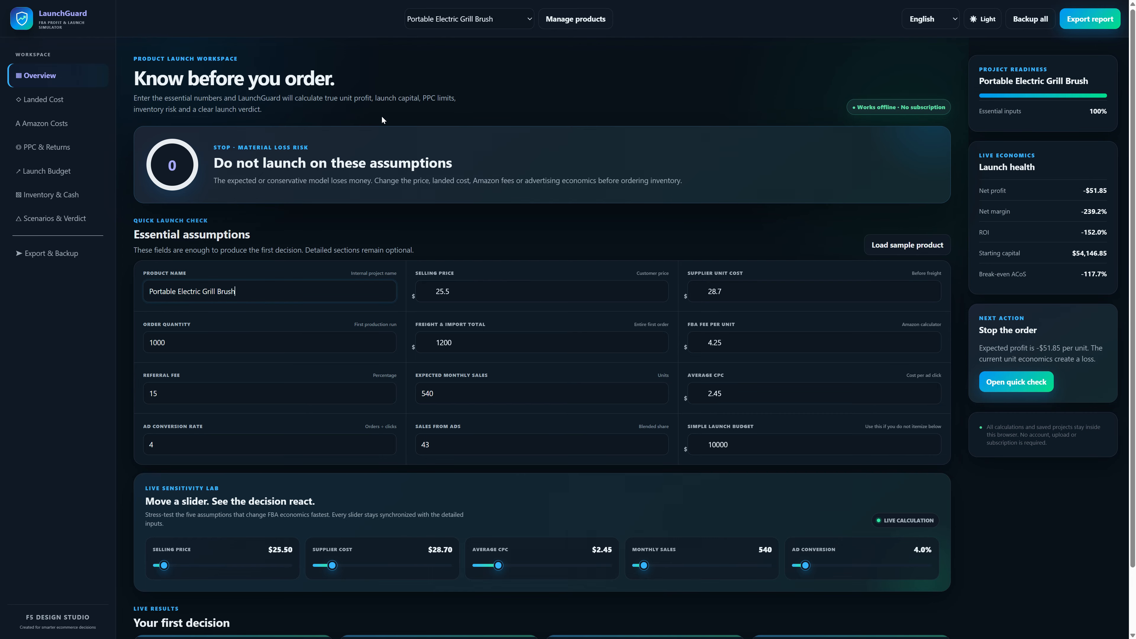
Switch to the LaunchGuard simulator and load the Test 1 product to view its essential assumptions
left_click(495, 26)
left_click(483, 50)
left_click(481, 20)
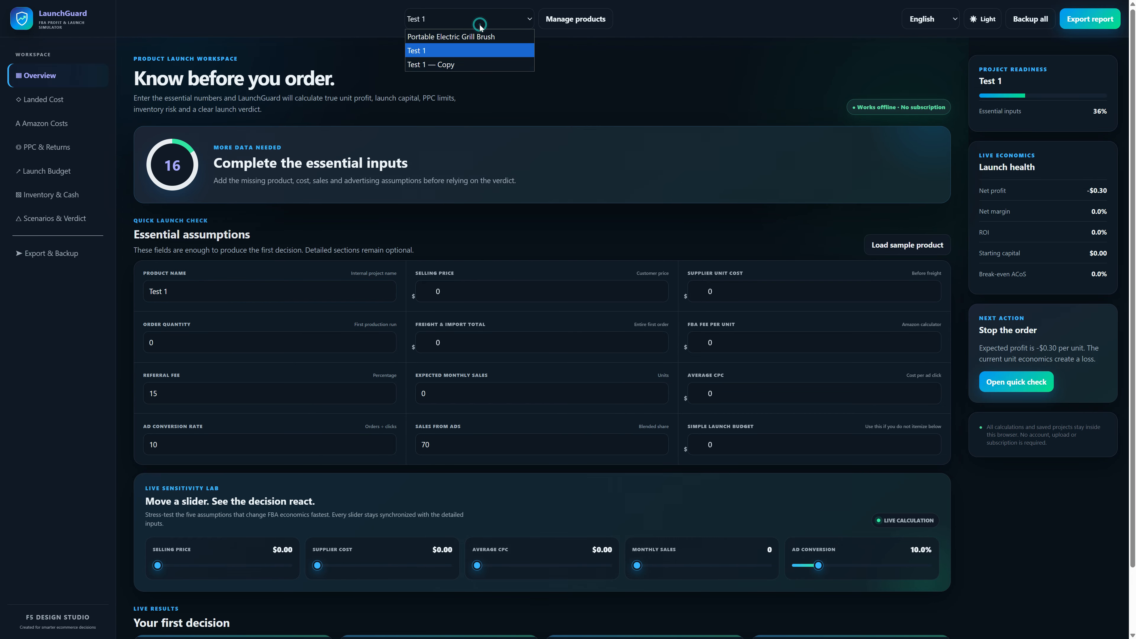
left_click(389, 295)
scroll(581, 390, "down", 2)
scroll(716, 358, "up", 2)
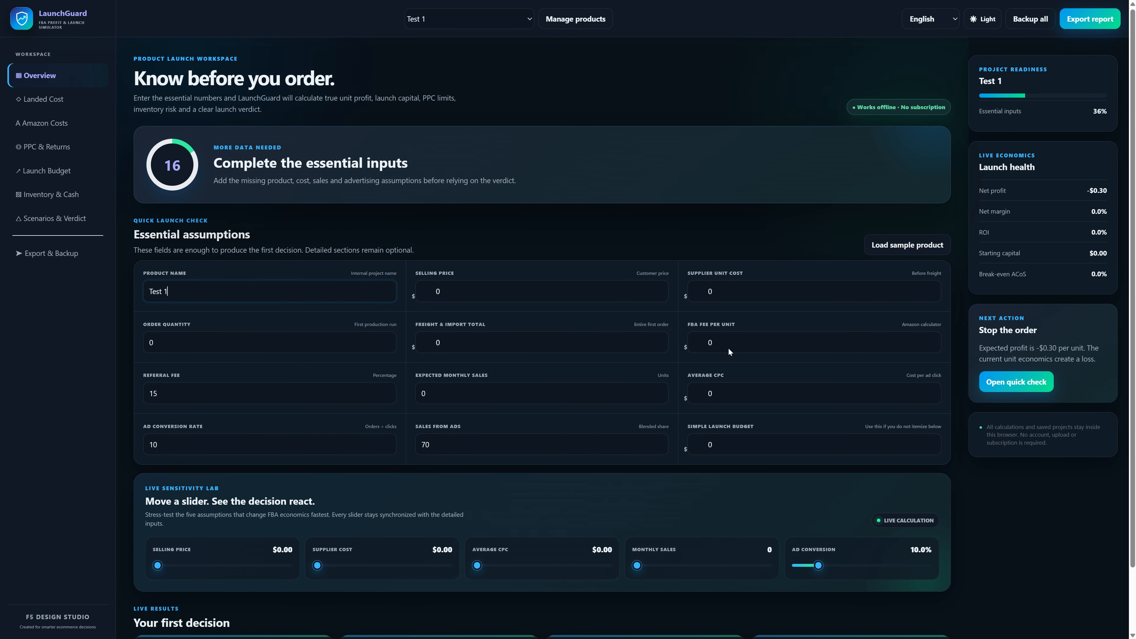
Browse Test 1's sections from Landed Cost through Scenarios & Verdict and review its overview down to the first decision results
left_click(44, 99)
left_click(51, 121)
left_click(56, 146)
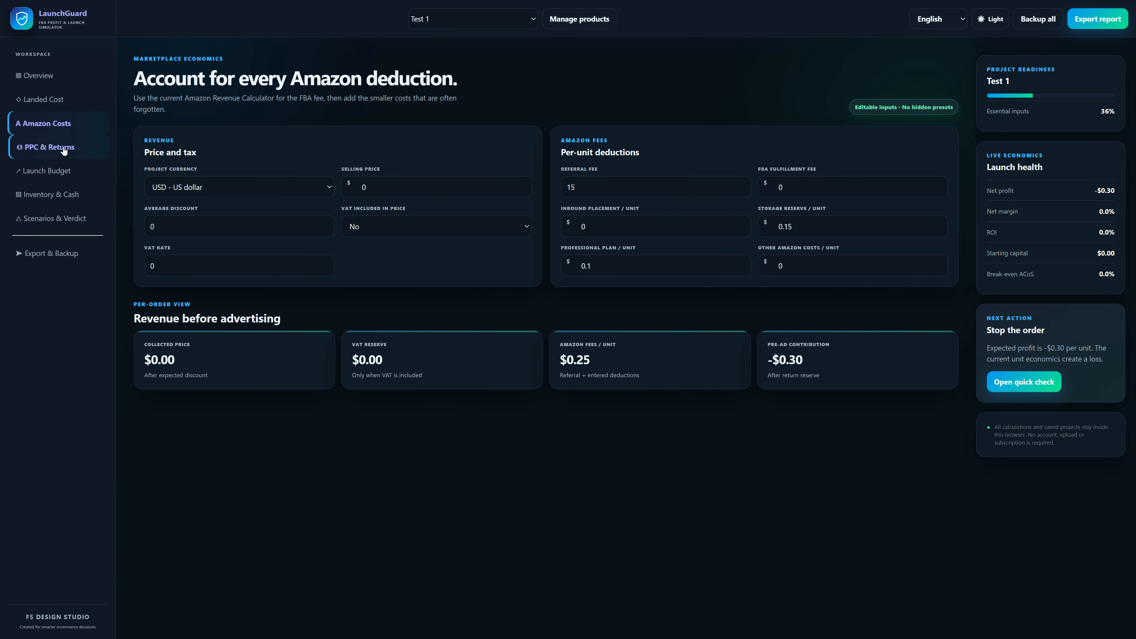
left_click(65, 170)
left_click(68, 194)
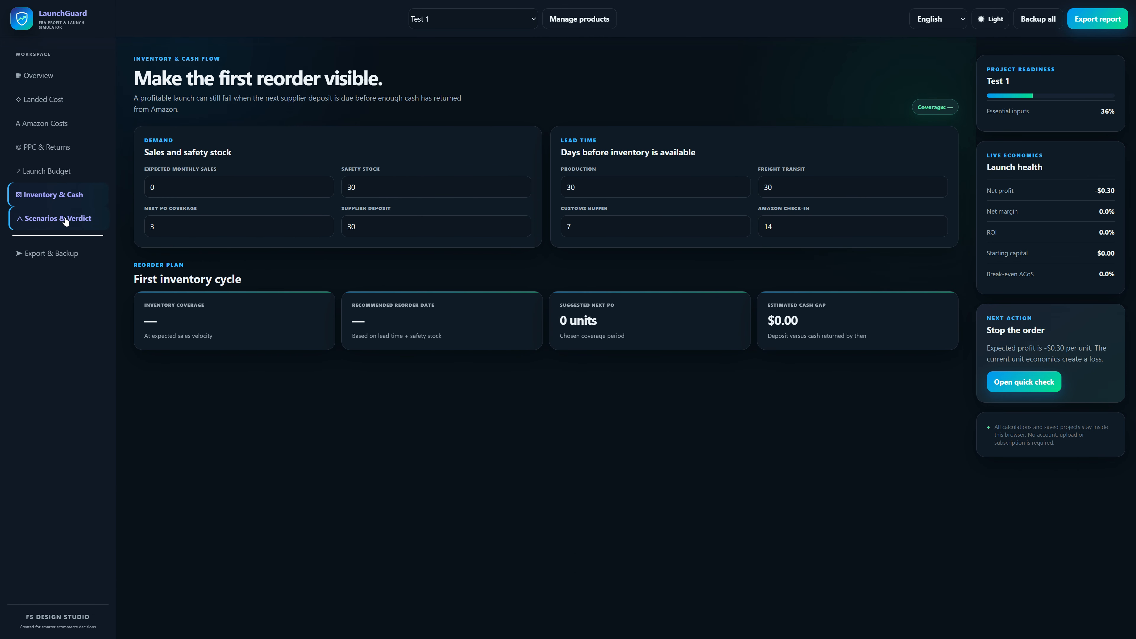
left_click(66, 216)
left_click(38, 76)
scroll(604, 316, "down", 2)
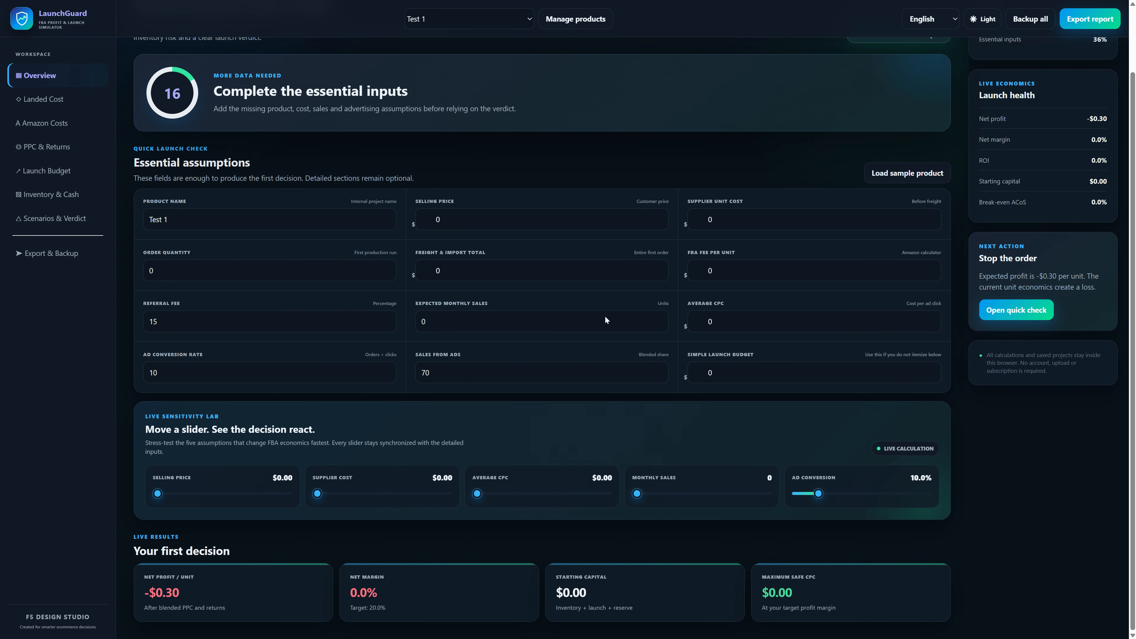
scroll(595, 331, "up", 2)
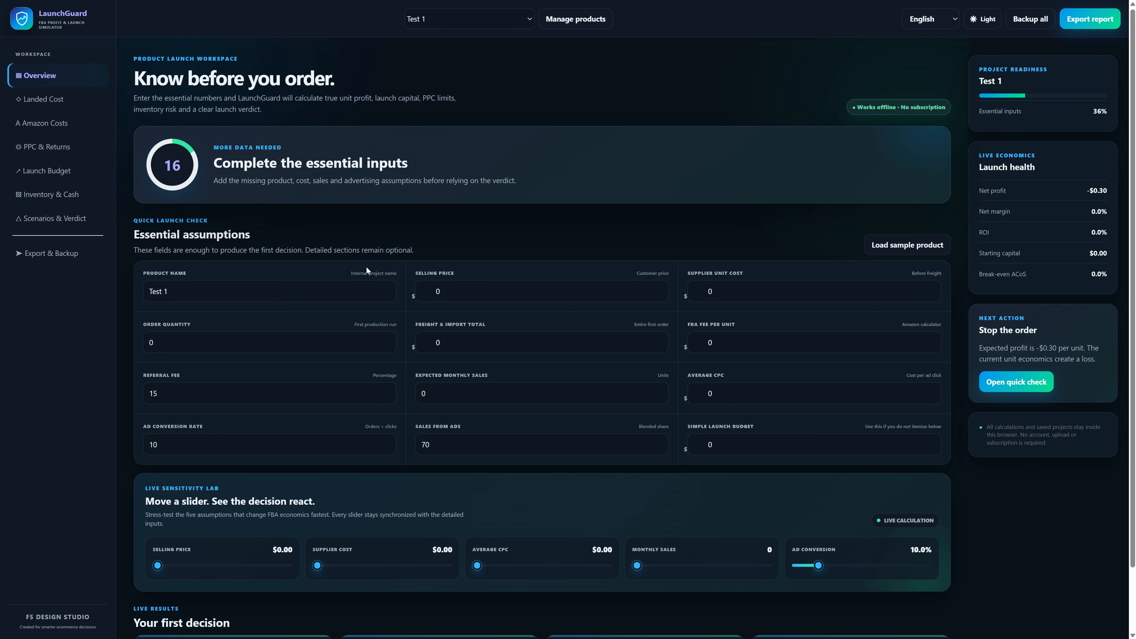
Load the Portable Electric Grill Brush product and set ad conversion to 2.0%, monthly sales to 1,730 and average CPC to $0.00 in the sensitivity lab
left_click(429, 19)
left_click(432, 33)
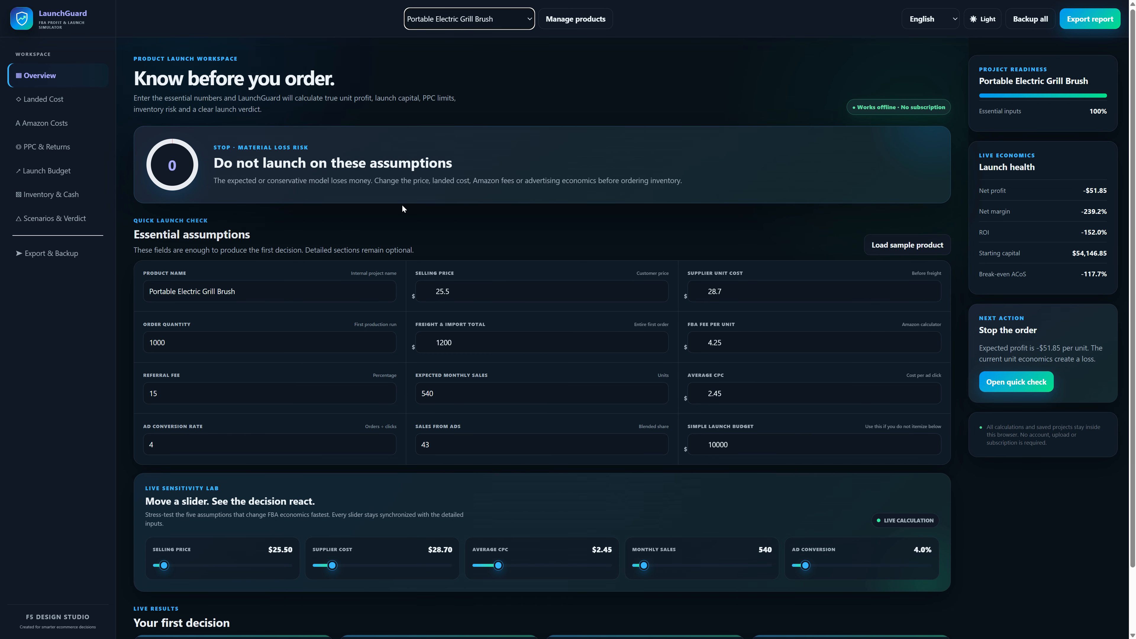
scroll(577, 211, "down", 2)
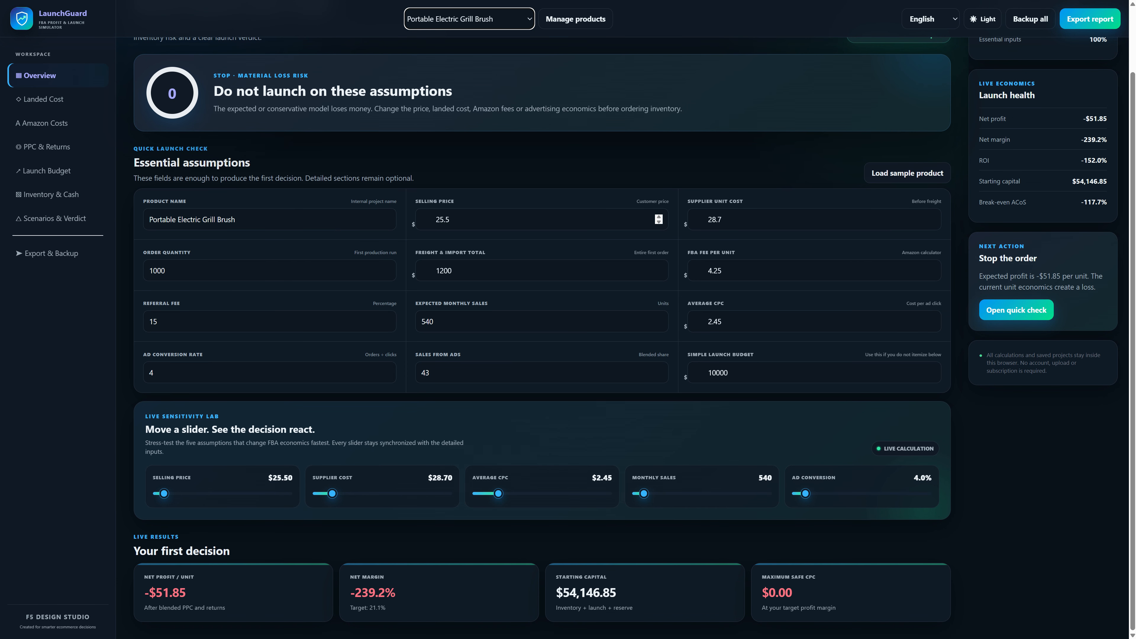
left_click_drag(799, 493, 794, 493)
left_click_drag(643, 493, 660, 493)
left_click_drag(498, 494, 477, 493)
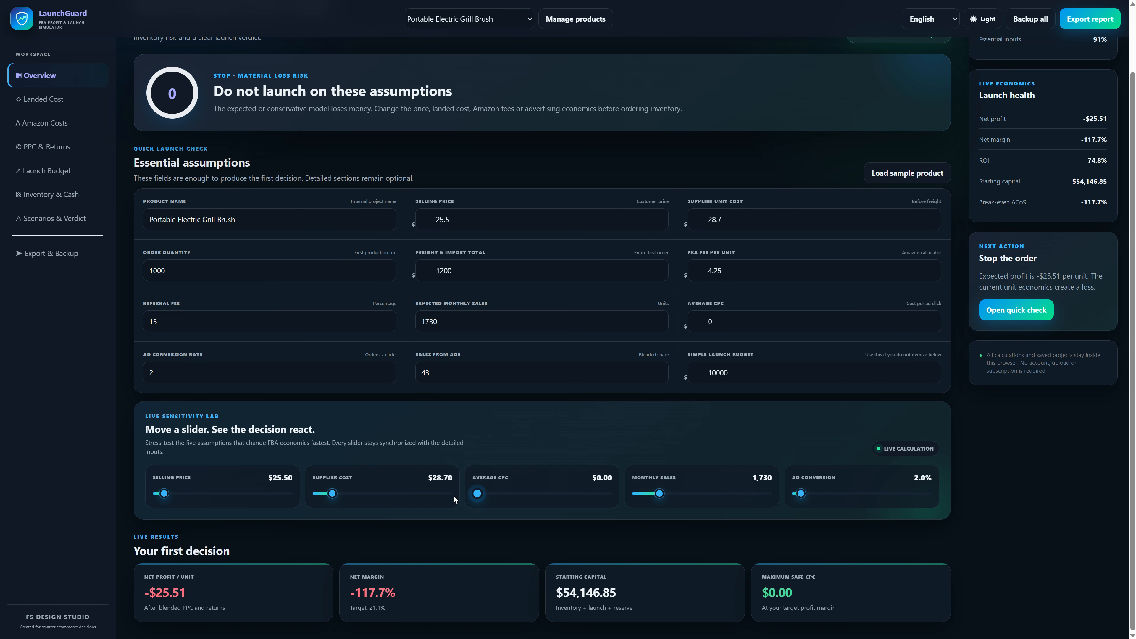
In the sensitivity lab, set the supplier cost to $0.00, selling price to $99.75 and average CPC to $1.05
left_click_drag(328, 491, 317, 494)
left_click_drag(163, 494, 183, 494)
left_click_drag(477, 493, 486, 493)
Raise monthly sales to 3,070, lower ad conversion to 0.0%, and reduce monthly sales to 550
mouse_move(659, 493)
left_mouse_down()
mouse_move(686, 493)
mouse_move(677, 494)
left_mouse_up()
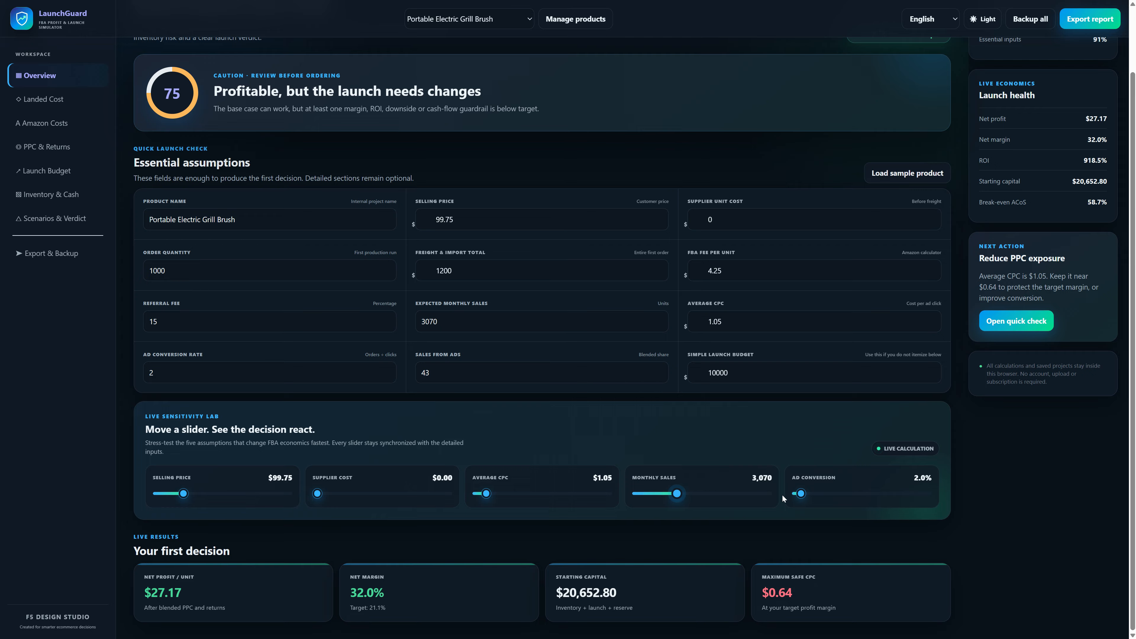
left_click_drag(801, 493, 793, 493)
left_click_drag(677, 494, 645, 493)
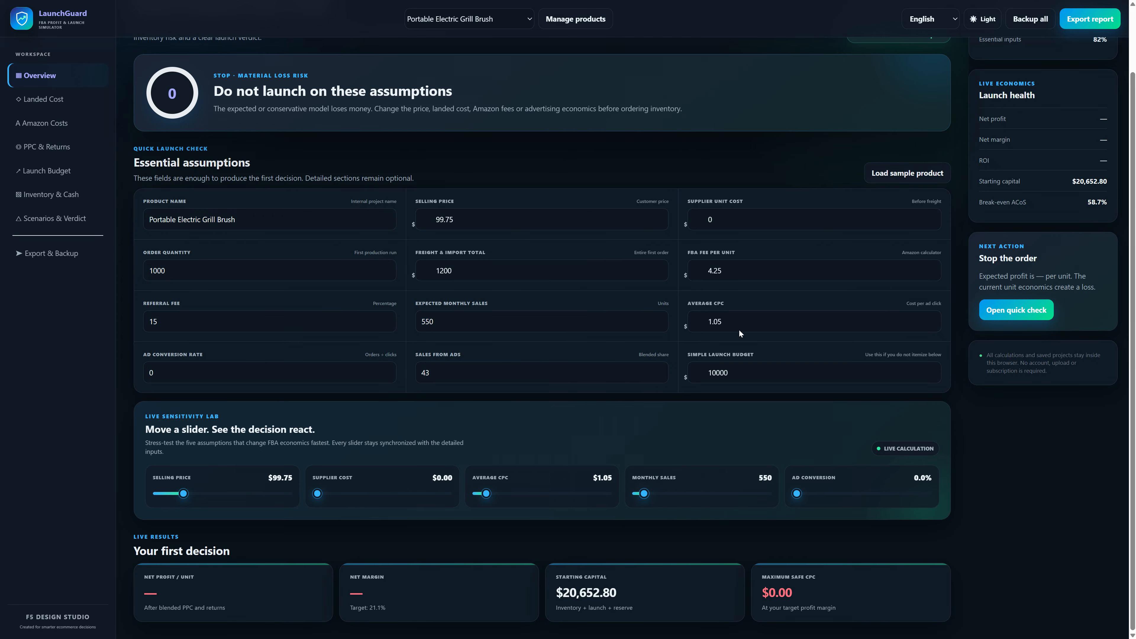